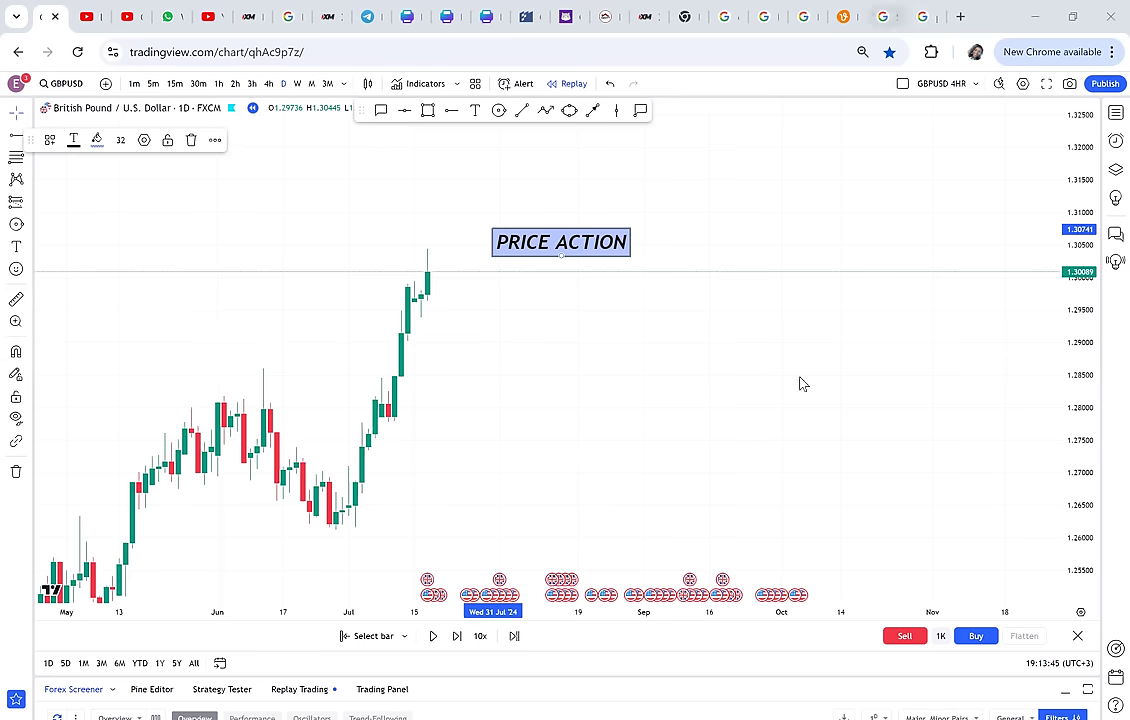
Draw a rising zigzag path with an arrowhead in the empty chart area below the PRICE ACTION label, showing three upward legs and two pullbacks.
left_click_drag(787, 304, 602, 385)
left_click(549, 111)
left_click(426, 522)
left_click(465, 463)
left_click(498, 488)
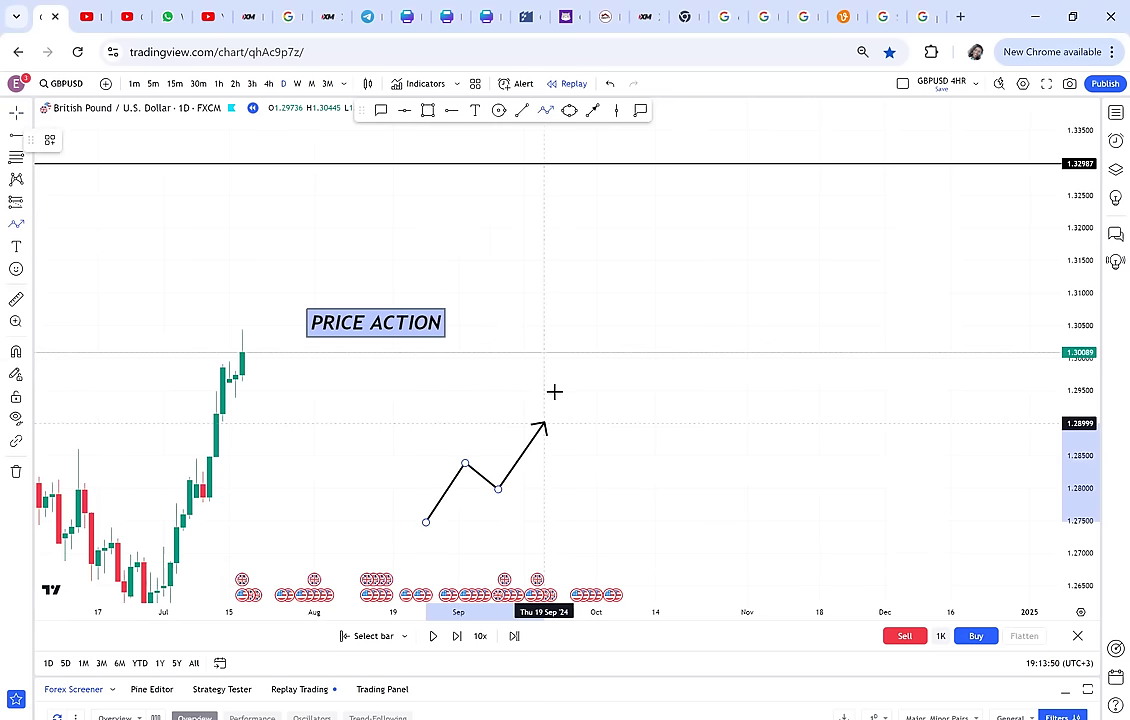
left_click(557, 390)
left_click(603, 421)
double_click(675, 302)
Draw a falling zigzag path with an arrowhead beside the rising one, showing three downward legs and two pullbacks.
left_click_drag(767, 380, 686, 359)
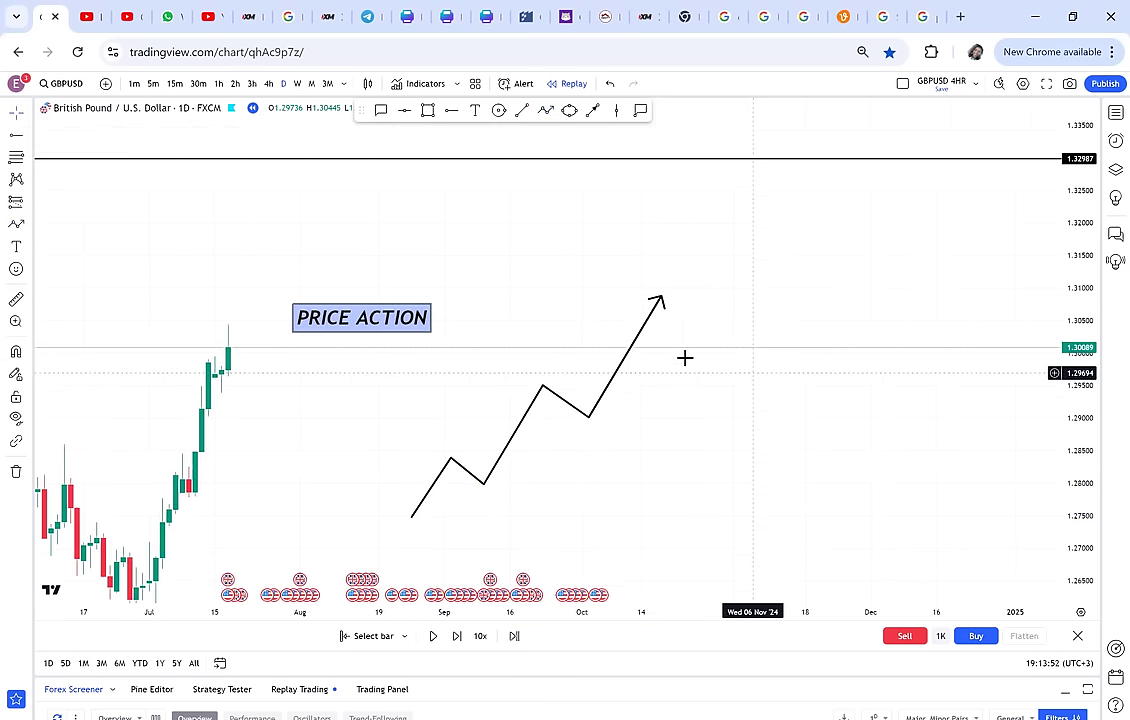
left_click(545, 109)
left_click(641, 301)
left_click(660, 383)
left_click(694, 366)
double_click(702, 398)
left_click(739, 467)
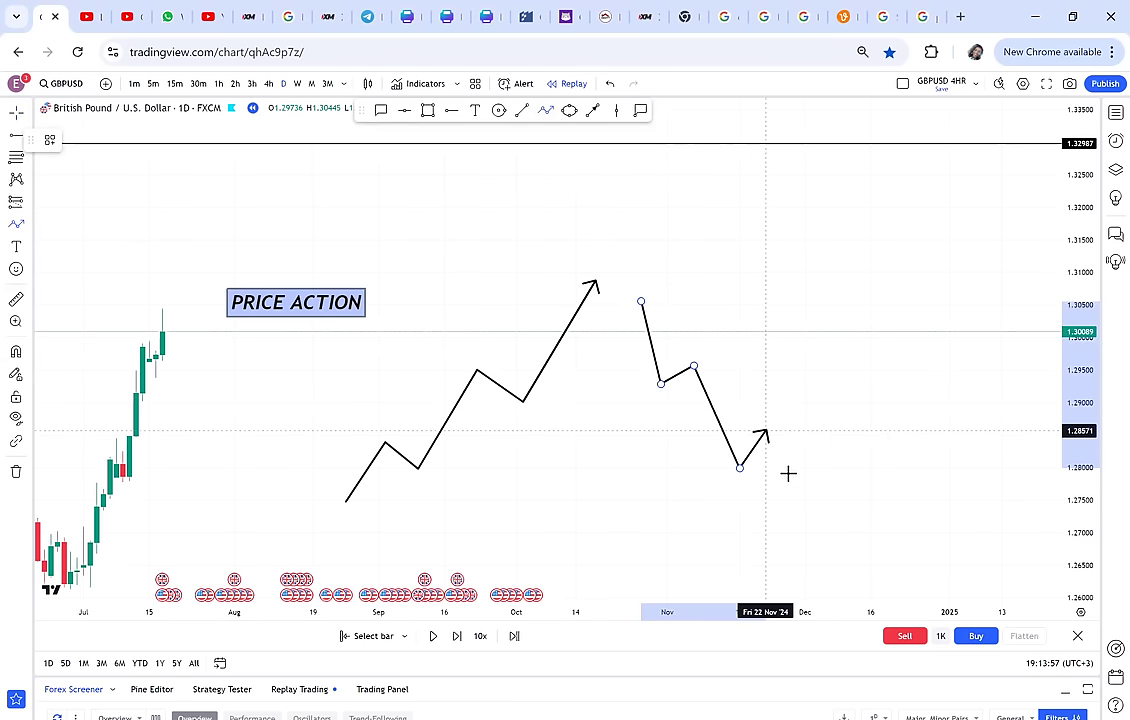
left_click(772, 431)
double_click(806, 518)
Draw a sideways zigzag path above the rising one, with three peaks of roughly equal height and a final downward leg.
left_click(430, 163)
left_click(548, 111)
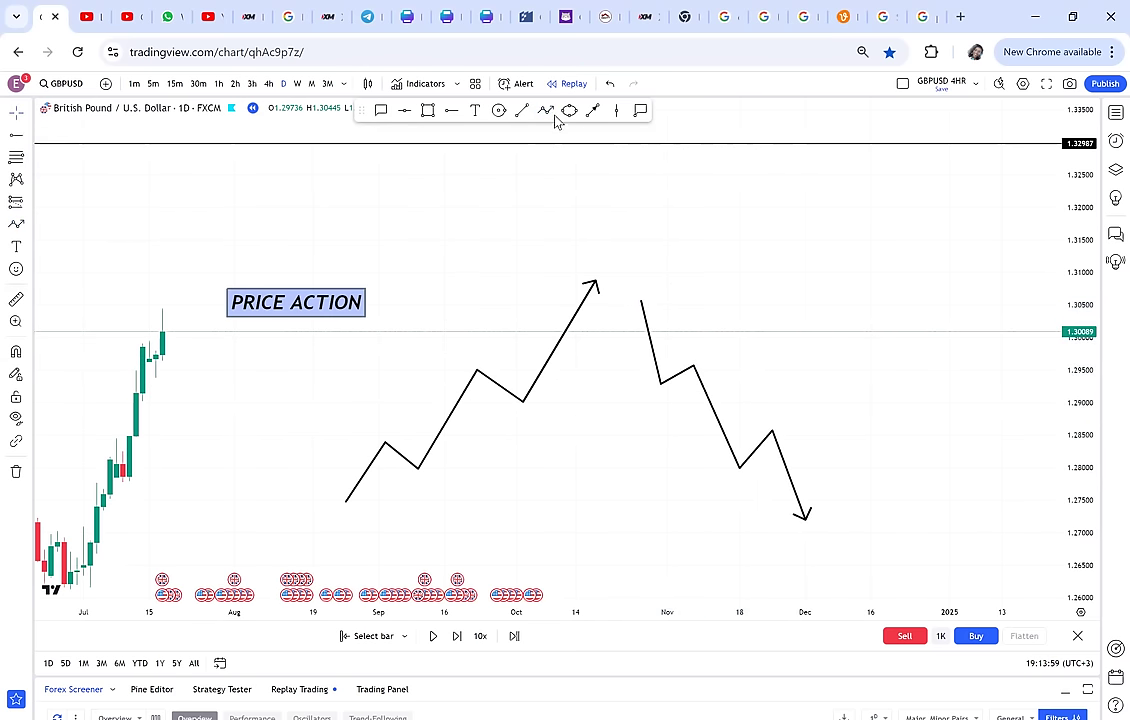
left_click(490, 185)
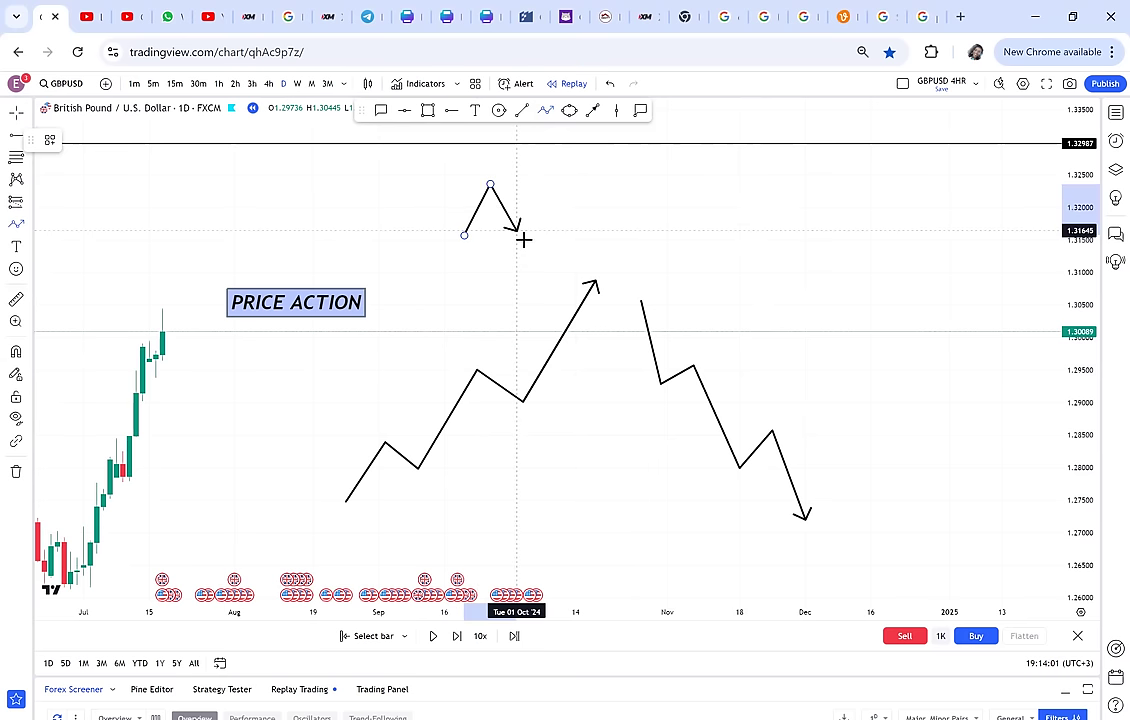
left_click(523, 238)
left_click(562, 186)
left_click(602, 246)
left_click(634, 188)
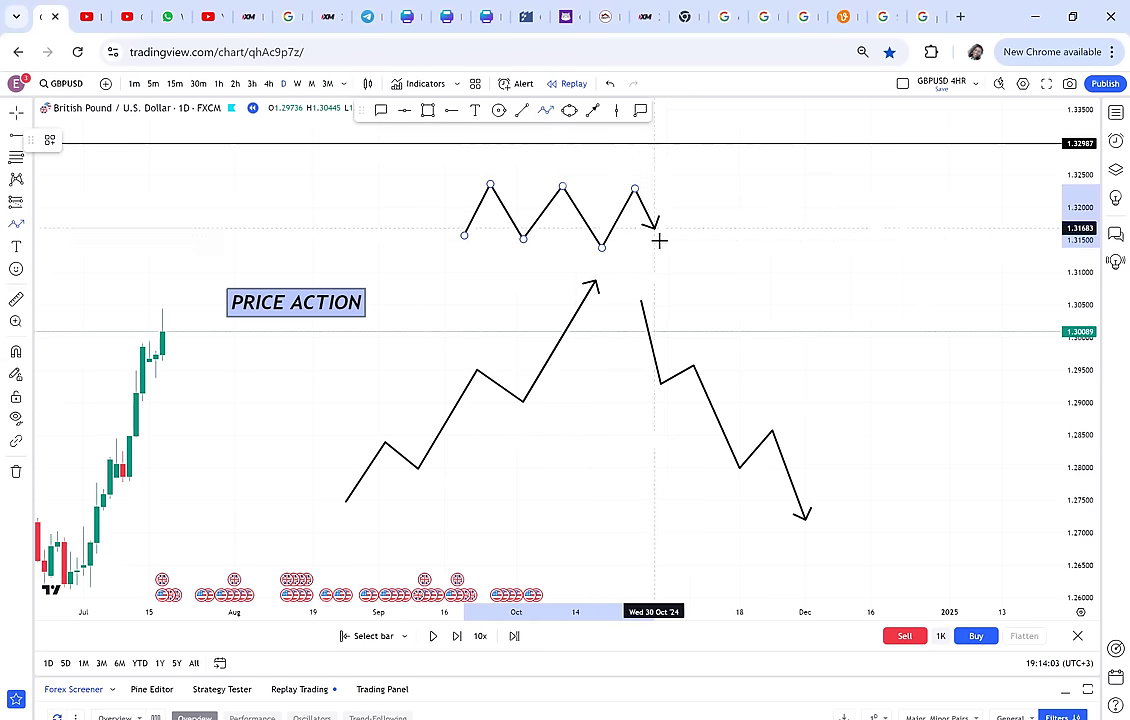
double_click(663, 238)
Draw a flat, zero-height rectangle as a short horizontal line at about 1.317 in the empty area above the May–June candles.
left_click_drag(392, 292, 598, 286)
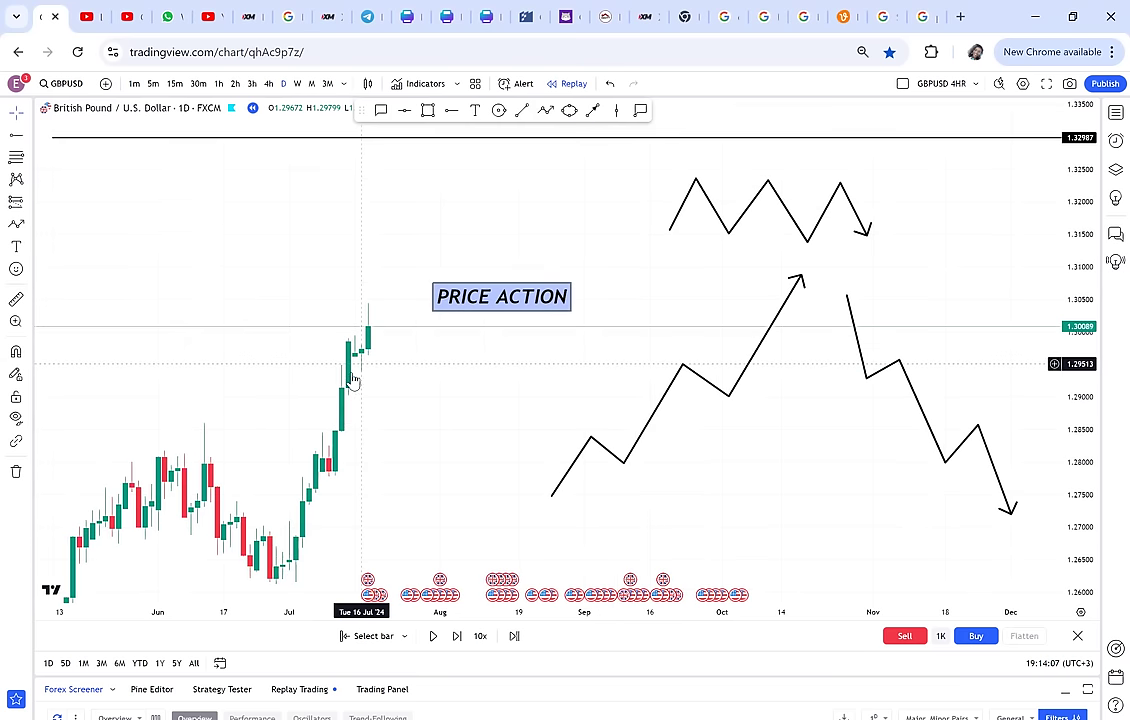
left_click_drag(461, 417, 703, 455)
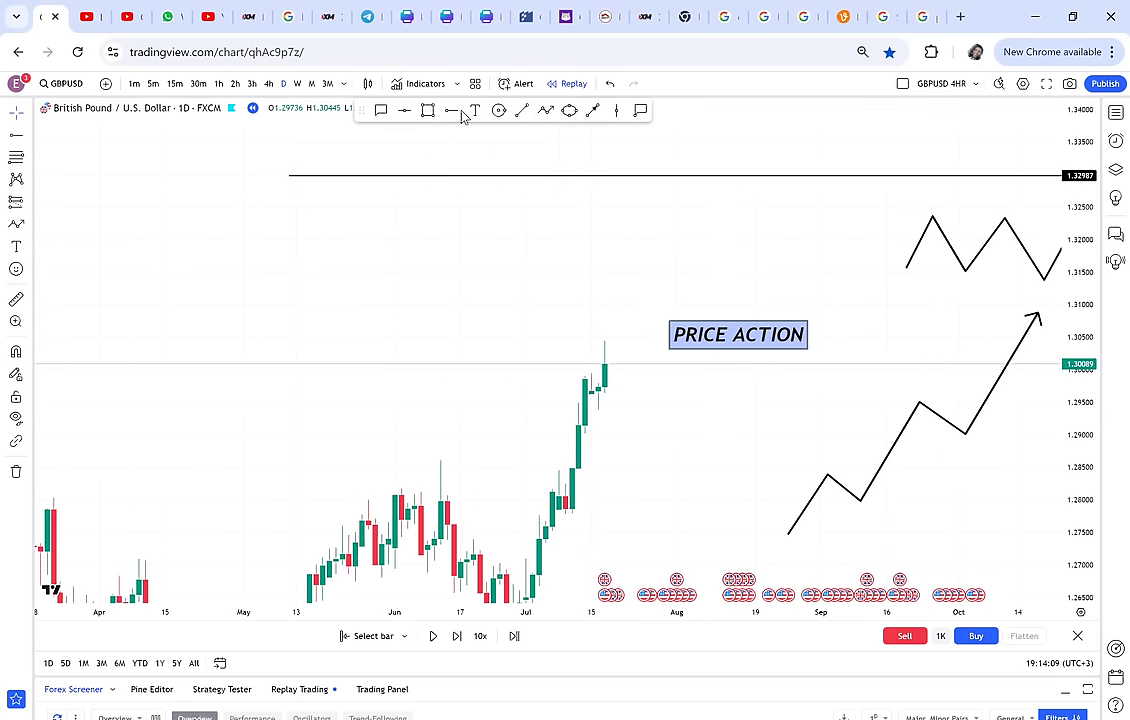
left_click(428, 110)
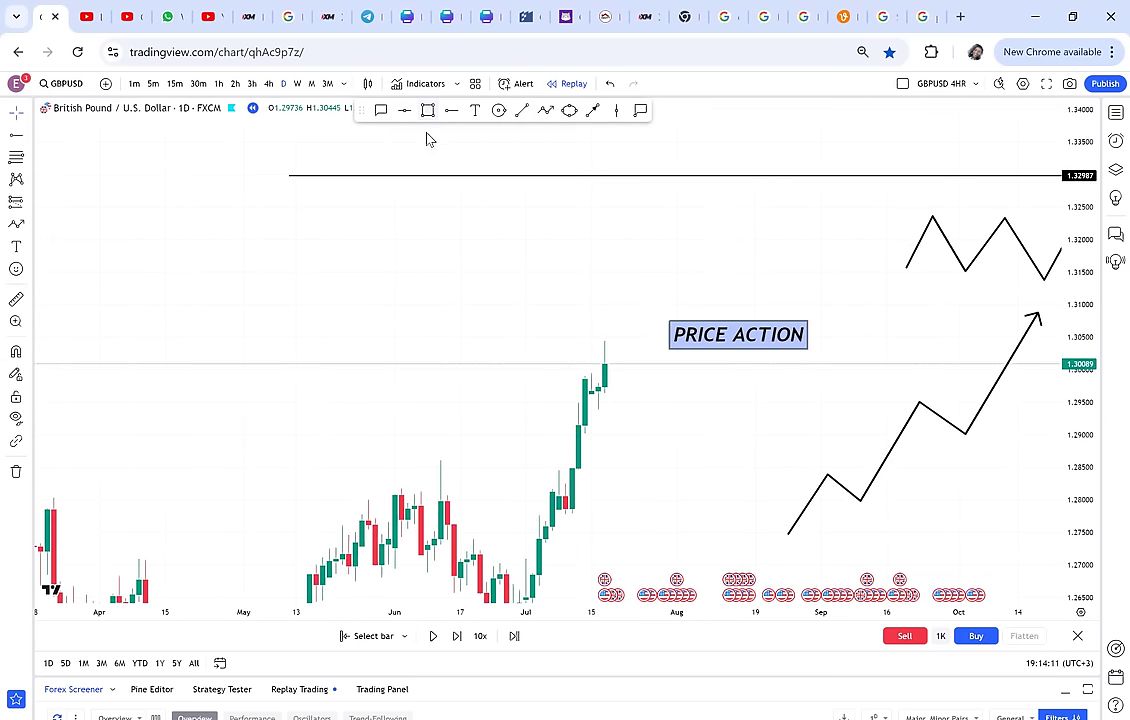
left_click(362, 260)
left_click(468, 260)
left_click(450, 196)
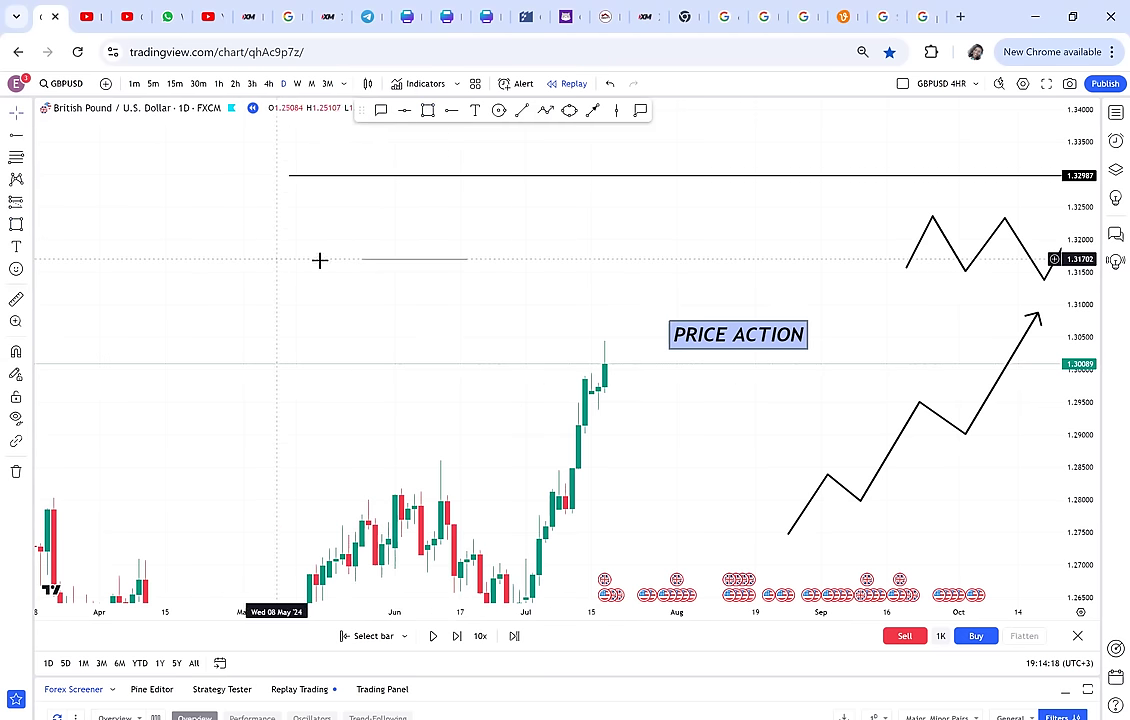
Add a two-line callout reading "OPEN OF THE DAY" that points to the start of the short horizontal line.
left_click(381, 110)
left_click_drag(355, 259, 292, 263)
type("OPEN")
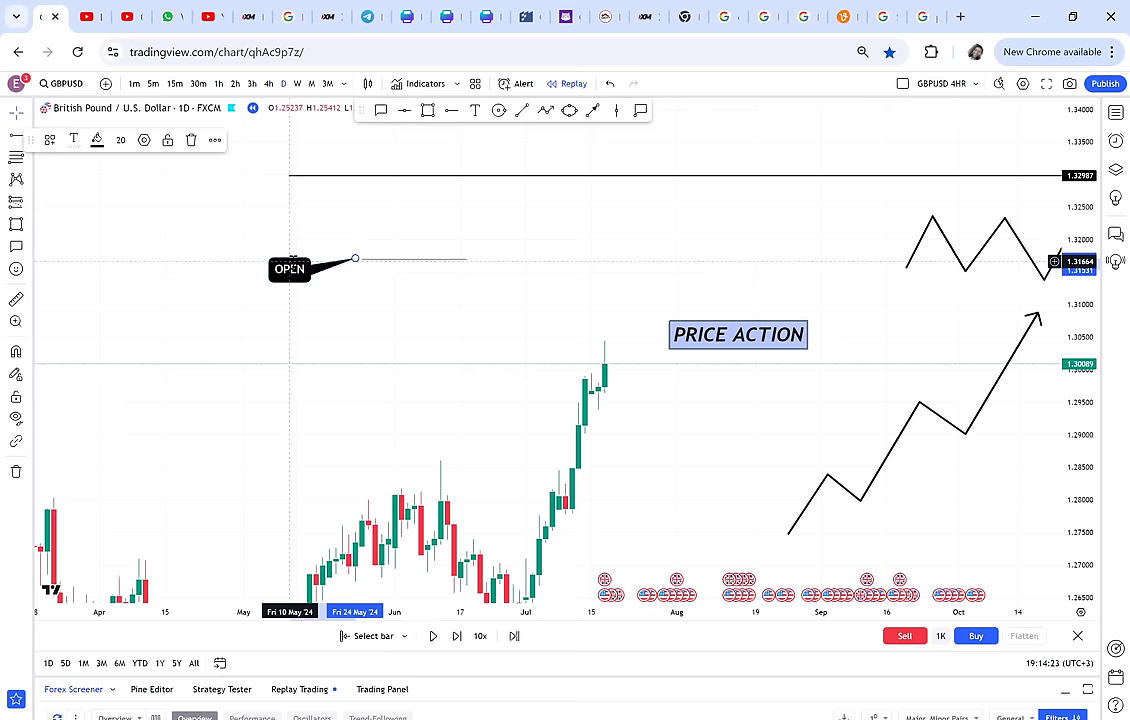
key("Return")
type("OF THE")
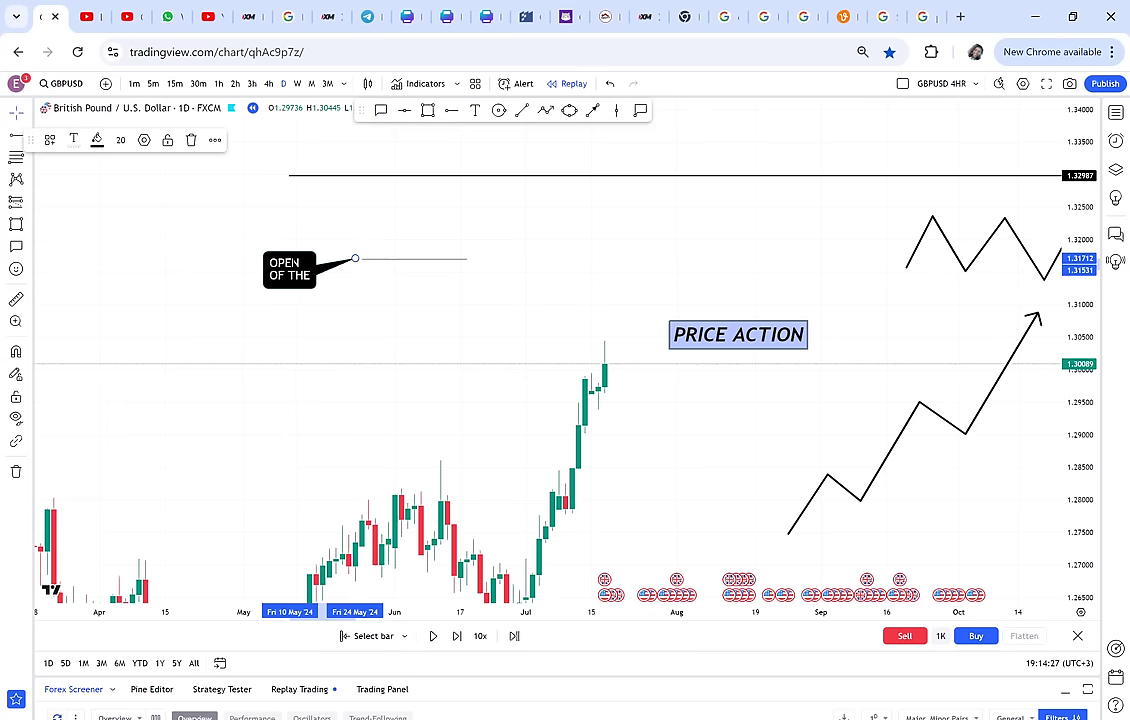
type(" DAY")
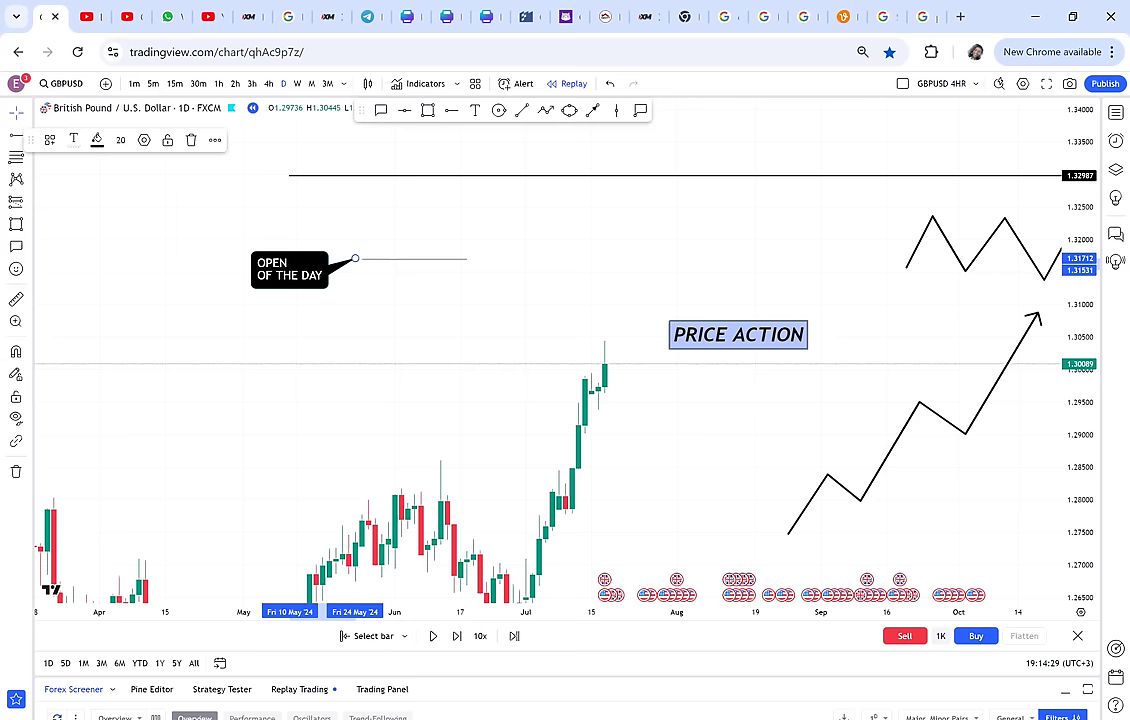
left_click_drag(283, 280, 270, 269)
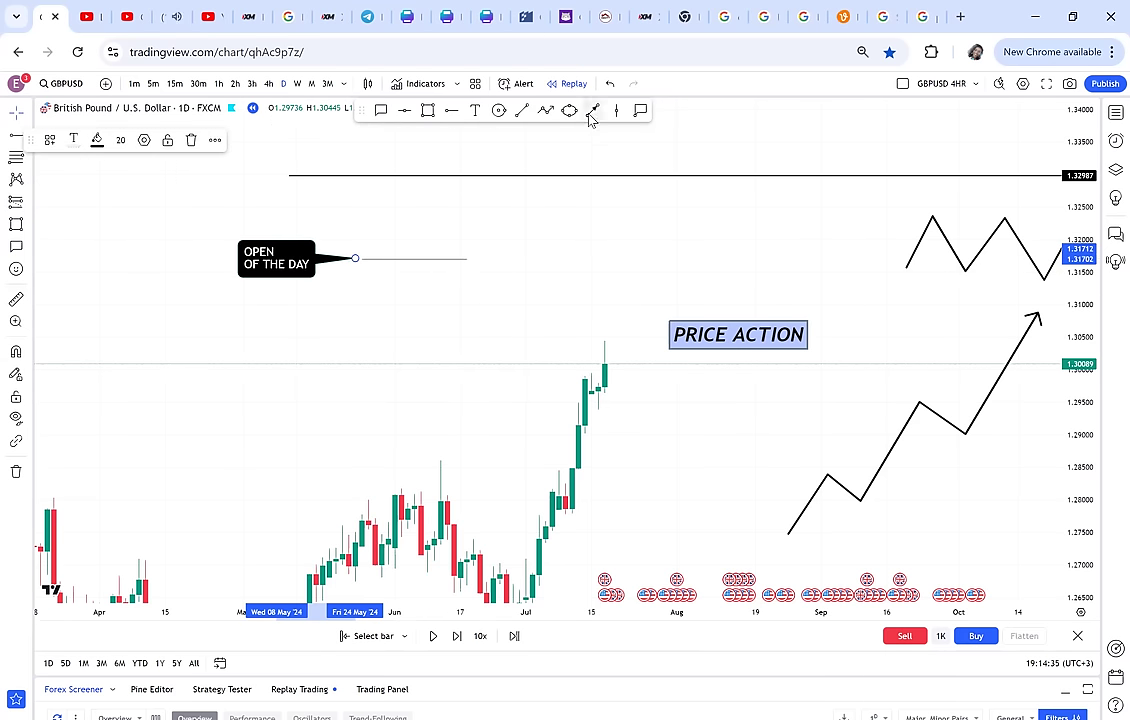
Draw a vertical upward arrow just past the short line's end and a vertical downward arrow before the OPEN OF THE DAY callout.
left_click(495, 272)
left_click(480, 310)
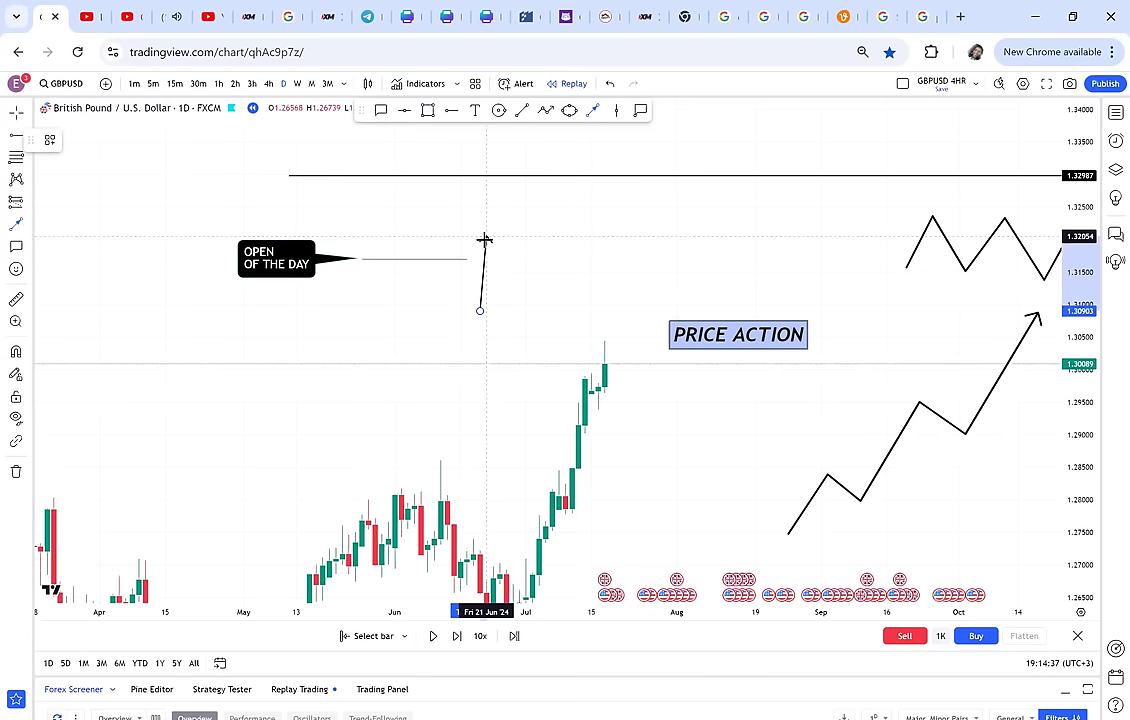
left_click(480, 218)
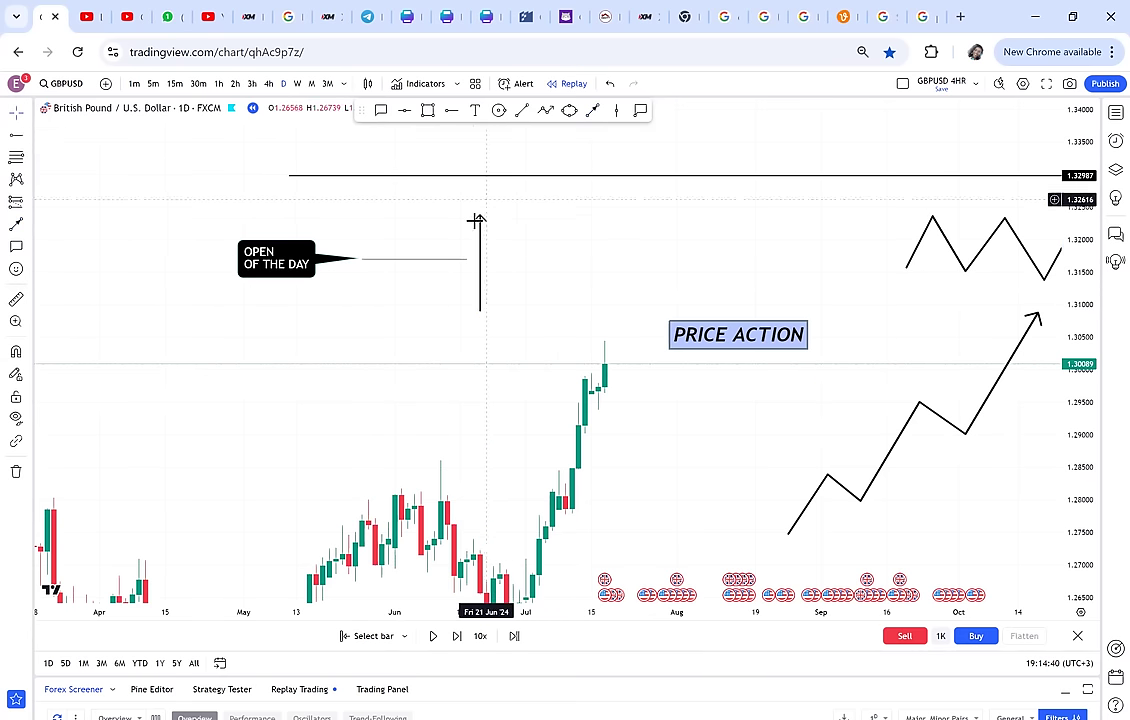
left_click_drag(483, 220, 485, 199)
left_click(545, 262)
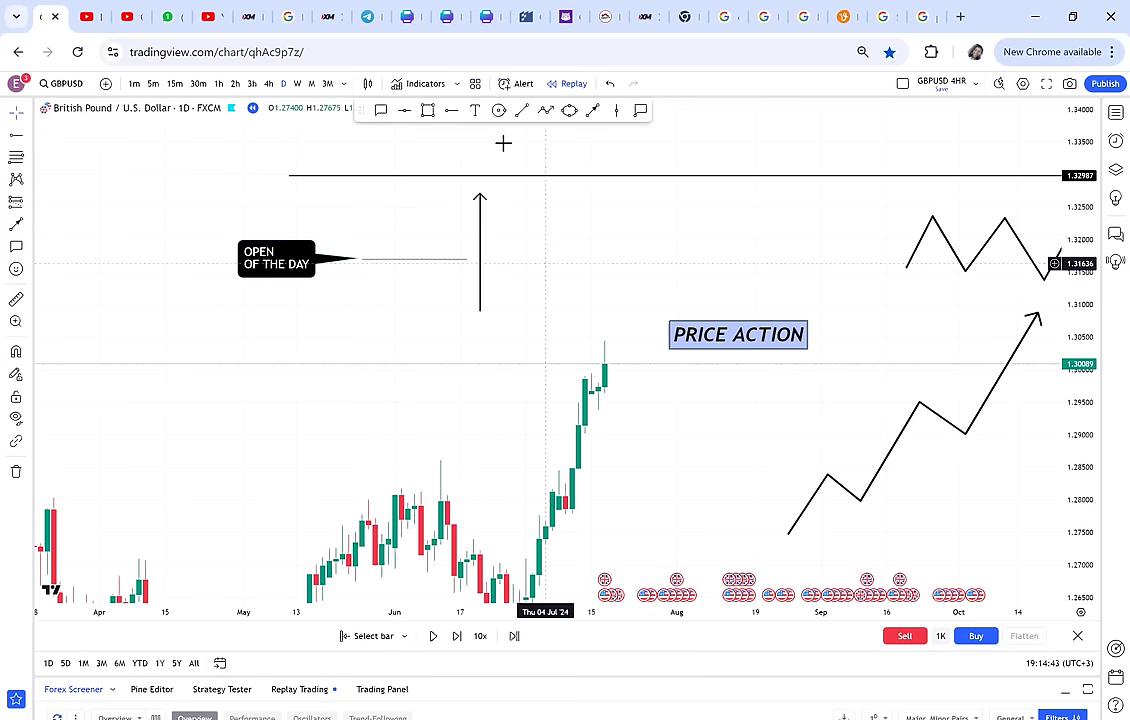
left_click(598, 110)
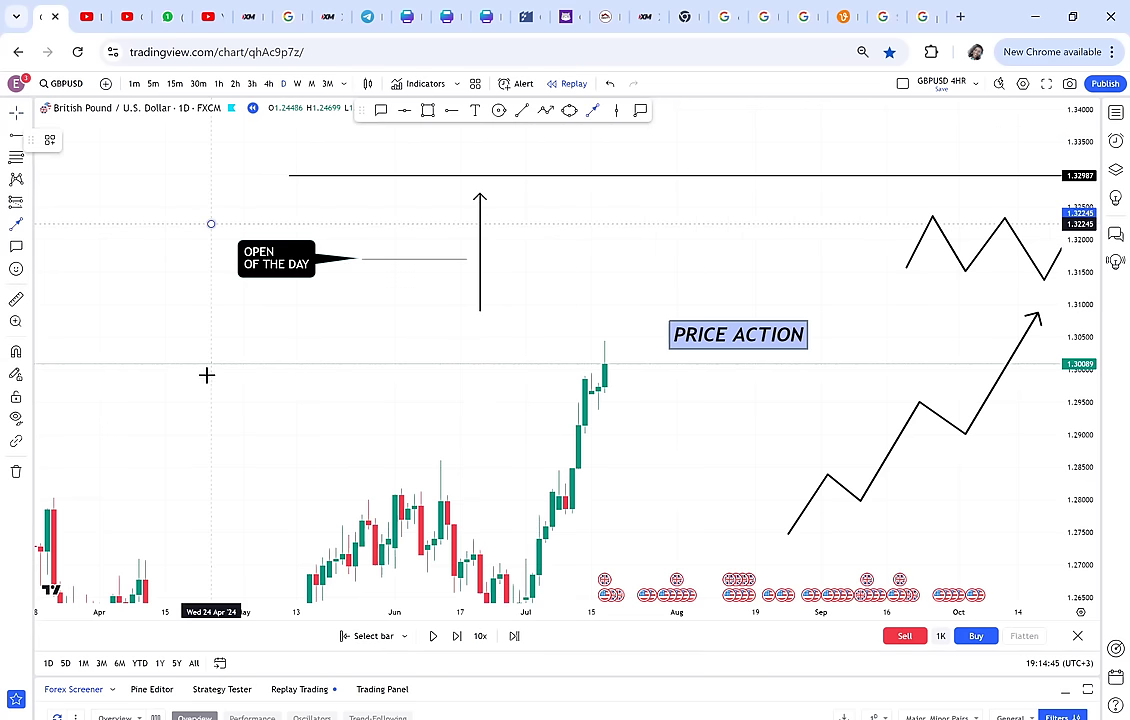
left_click_drag(211, 223, 211, 367)
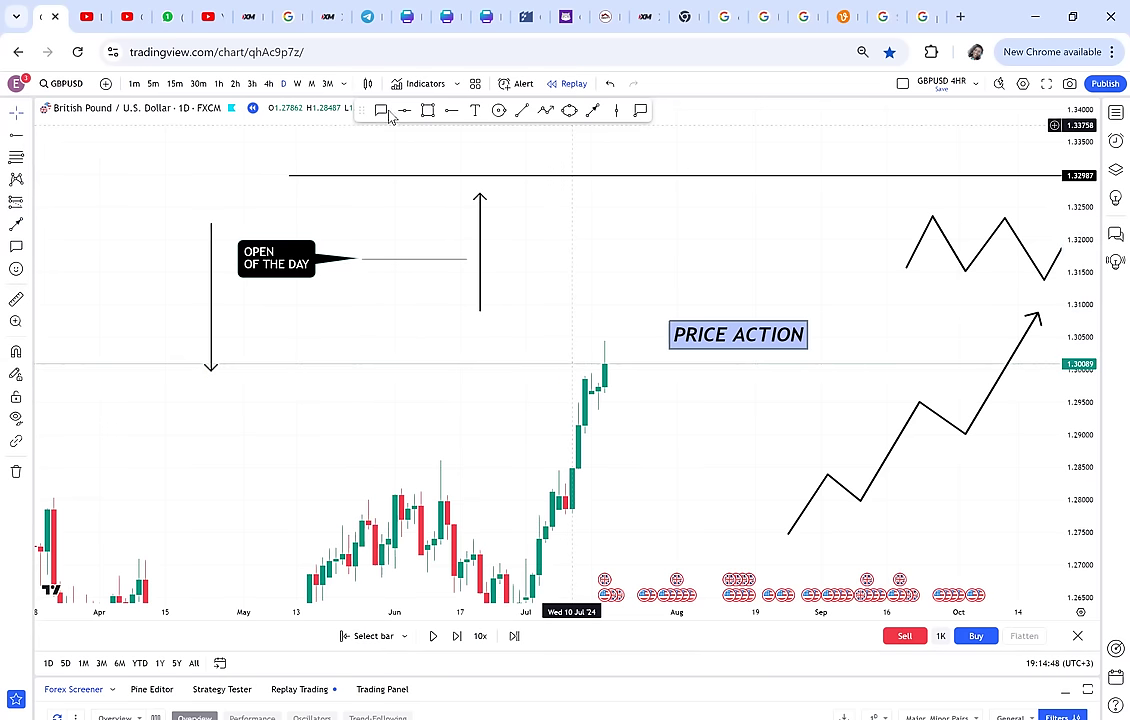
Add a two-line callout "ABOVE THE OPEN / BUYERS IN CONTROL" beside the upward arrow, placing its box clear of the arrow.
left_click(540, 201)
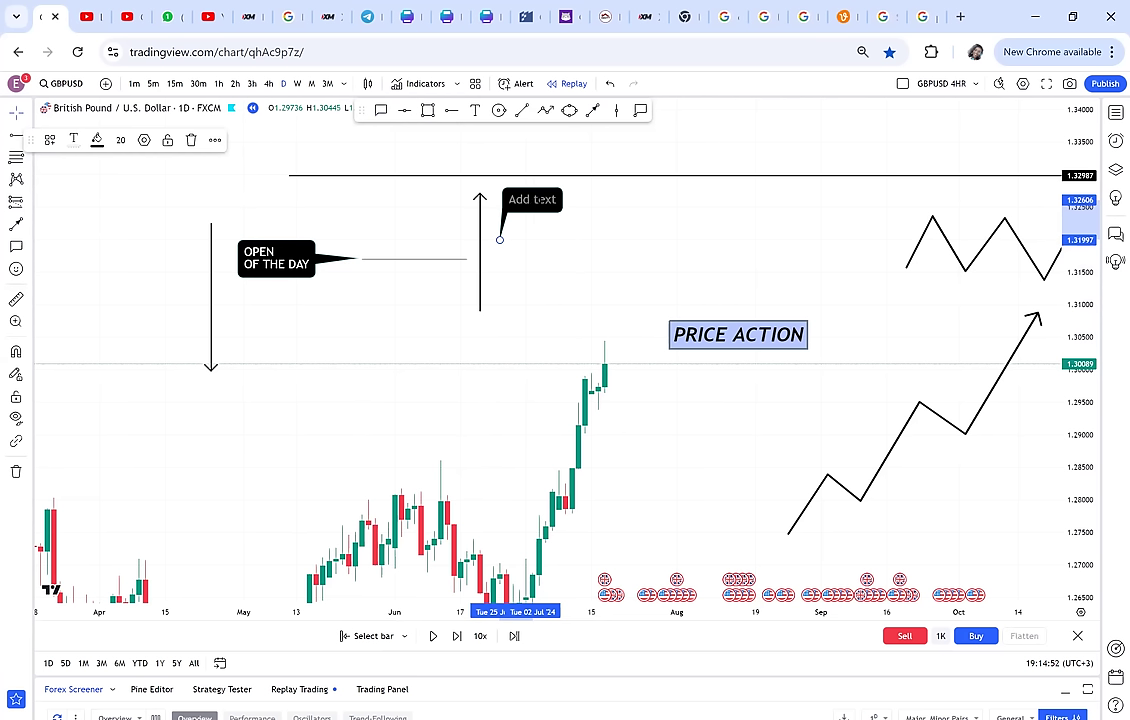
type("ABOVE THE")
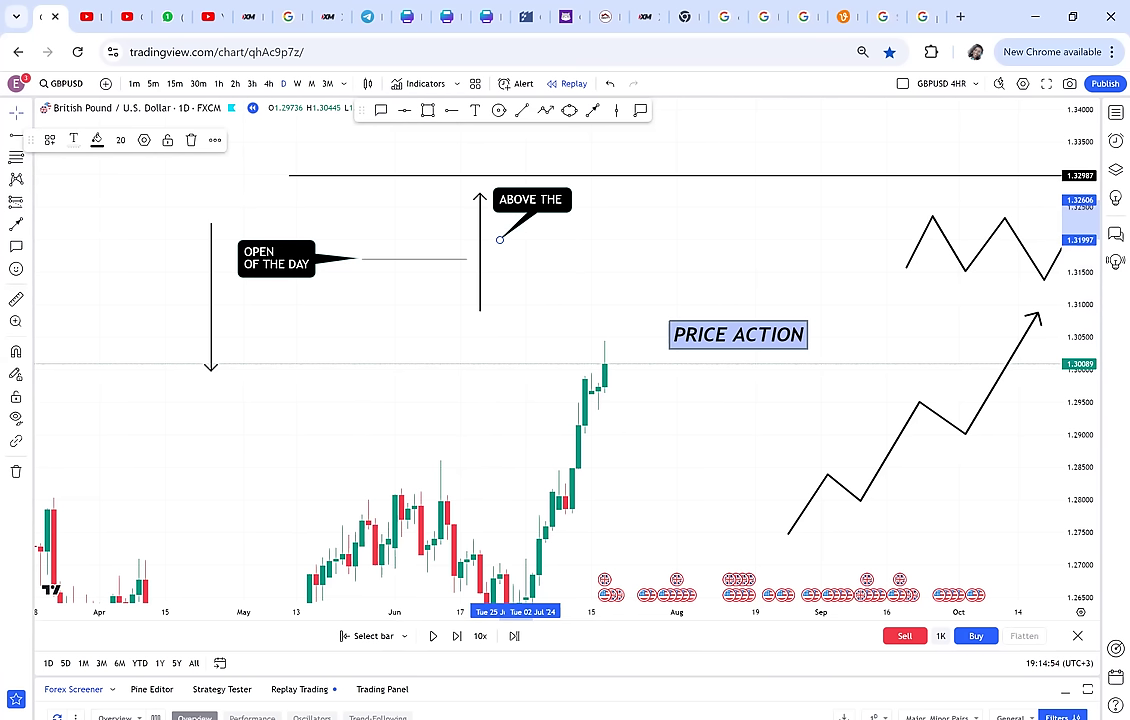
type("I")
type("P")
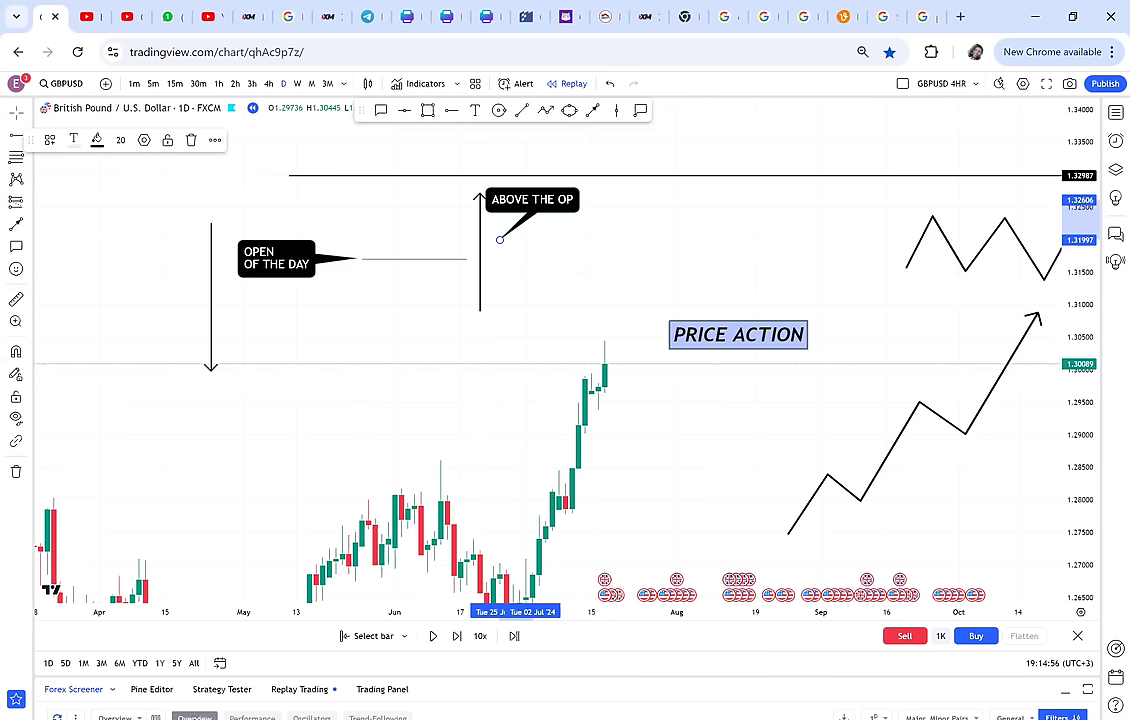
type("EN")
type("BUY")
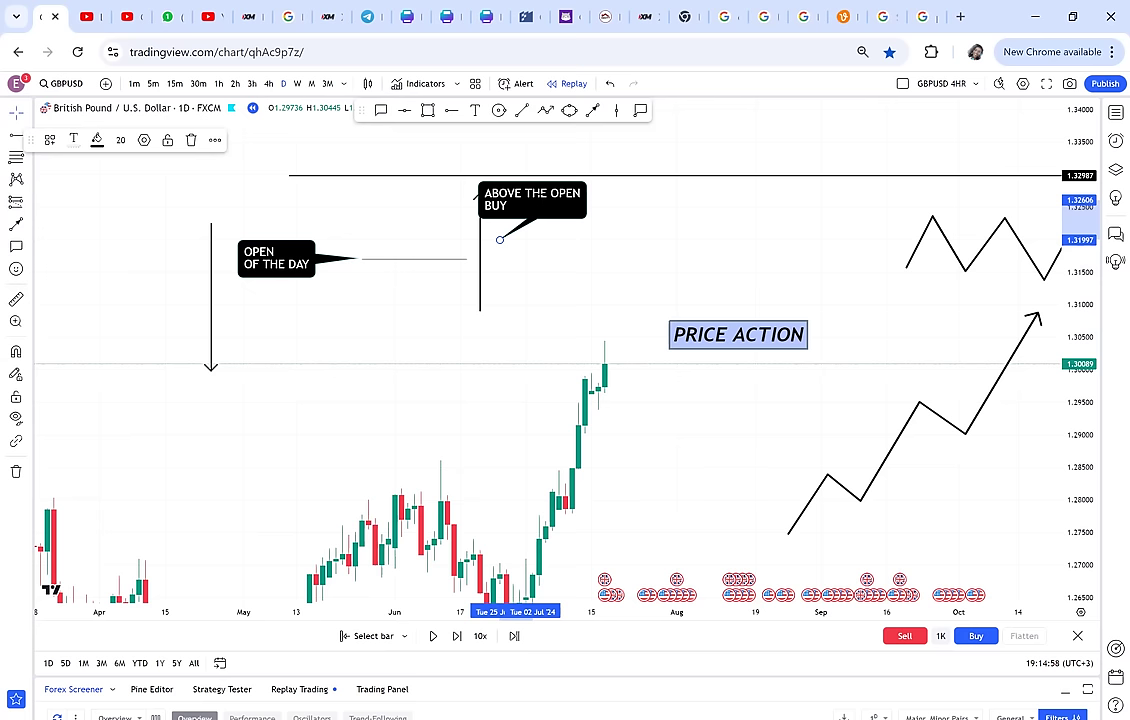
type("ERS IN CONTRO")
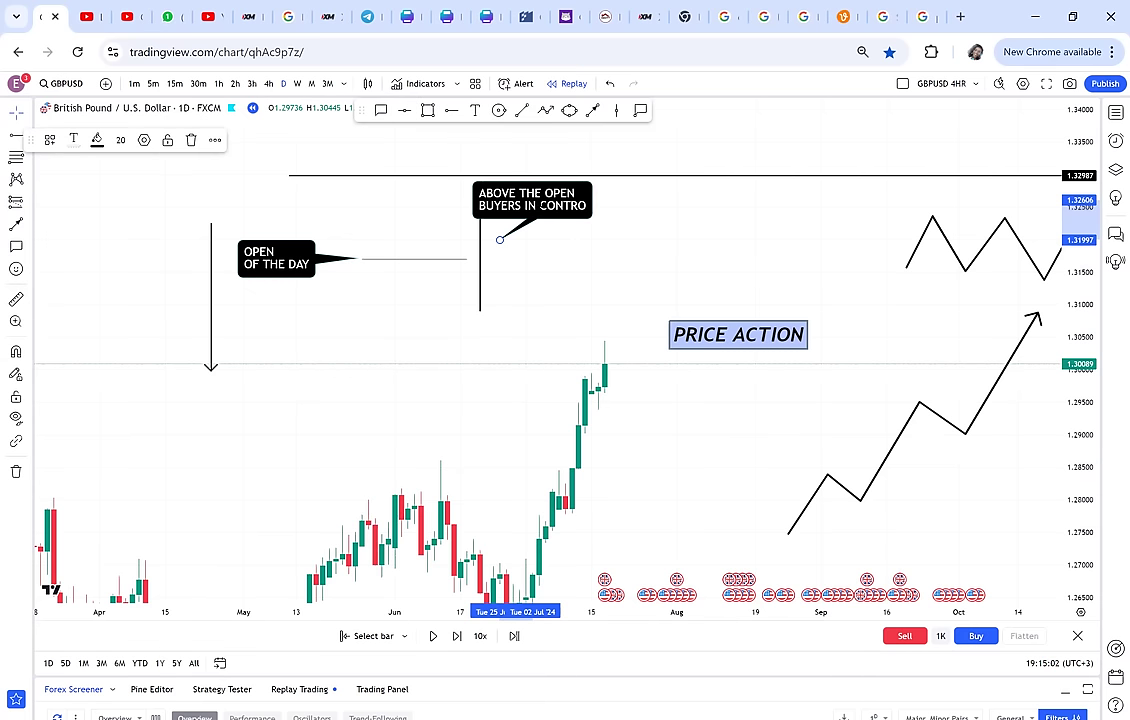
type("L")
left_click(599, 208)
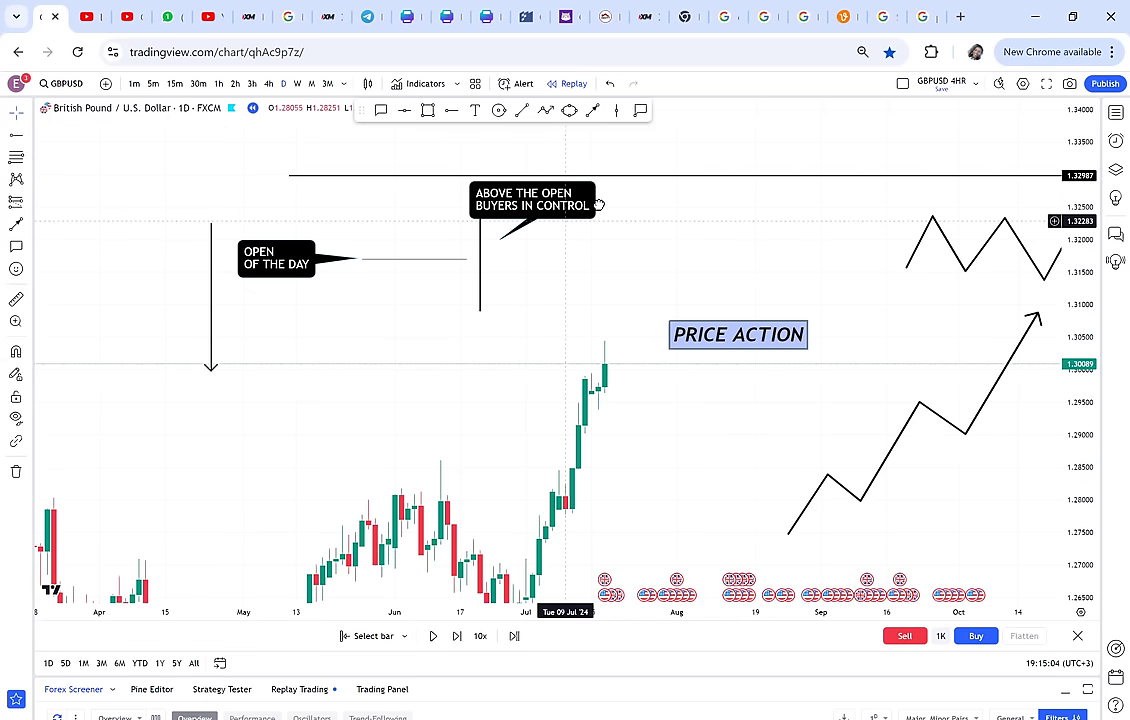
left_click_drag(583, 214, 629, 214)
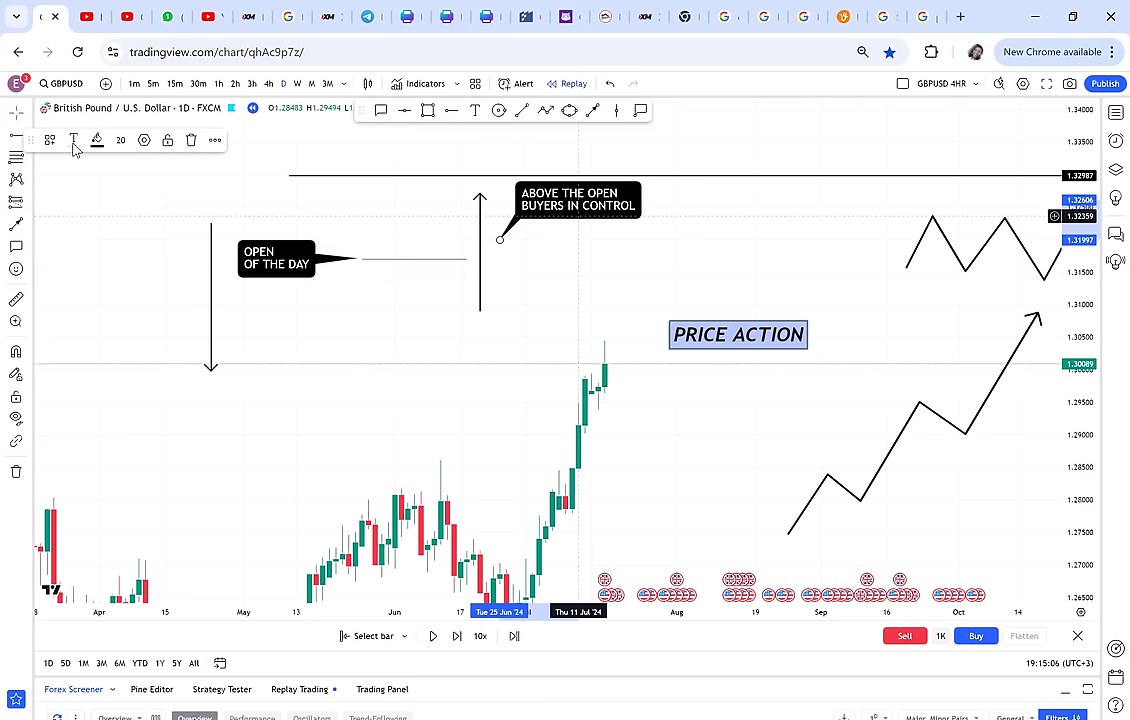
Clone the BUYERS IN CONTROL callout and place the copy pointing at the downward arrow, with its box on the arrow's outer side.
left_click(215, 140)
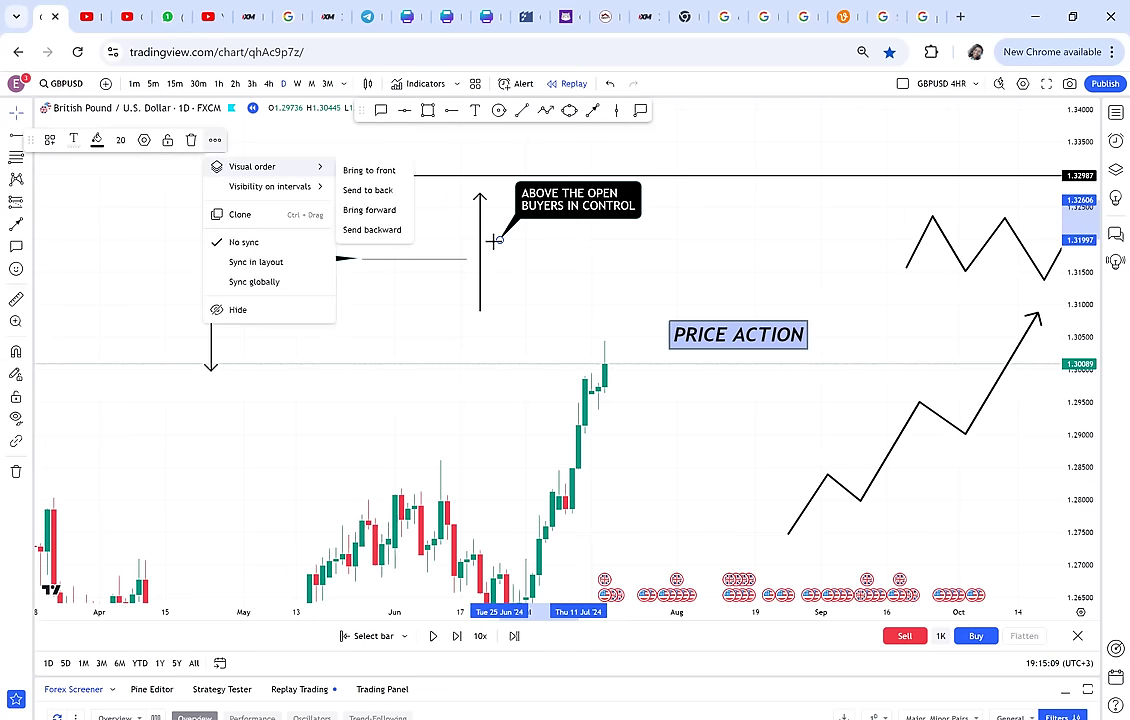
left_click(240, 214)
left_click_drag(500, 217, 205, 277)
left_click_drag(175, 226, 80, 228)
Change the first line of the cloned callout's text to "BELOW THE OPEN".
double_click(508, 228)
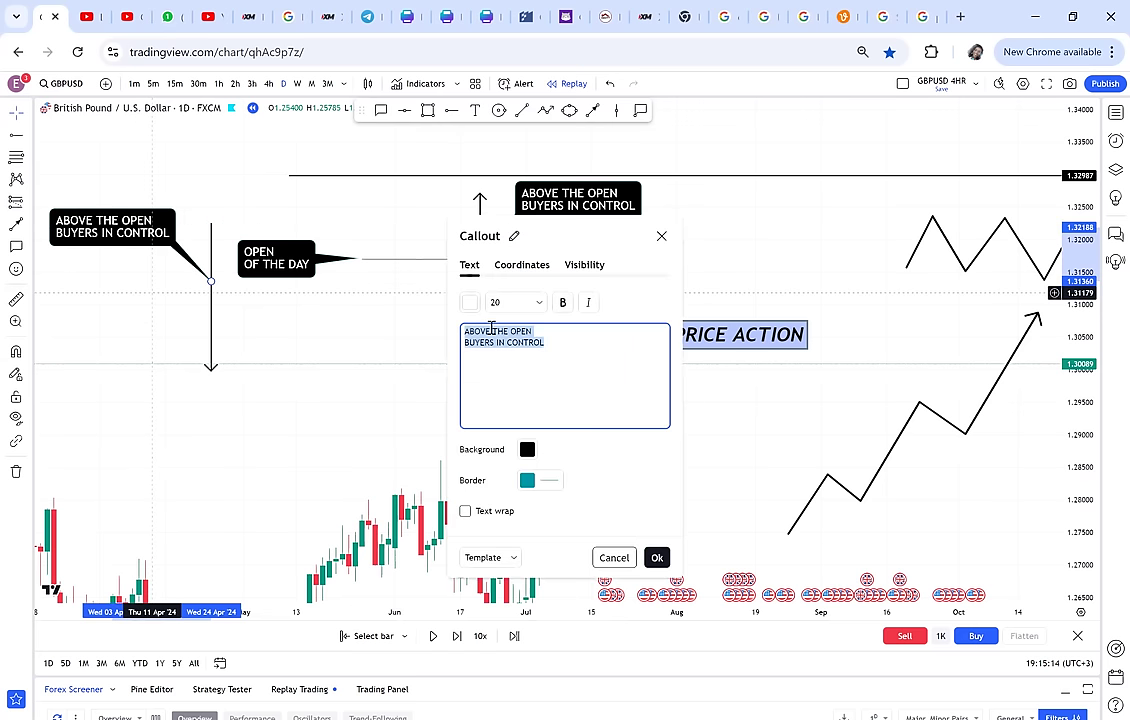
left_click(491, 330)
key("BackSpace")
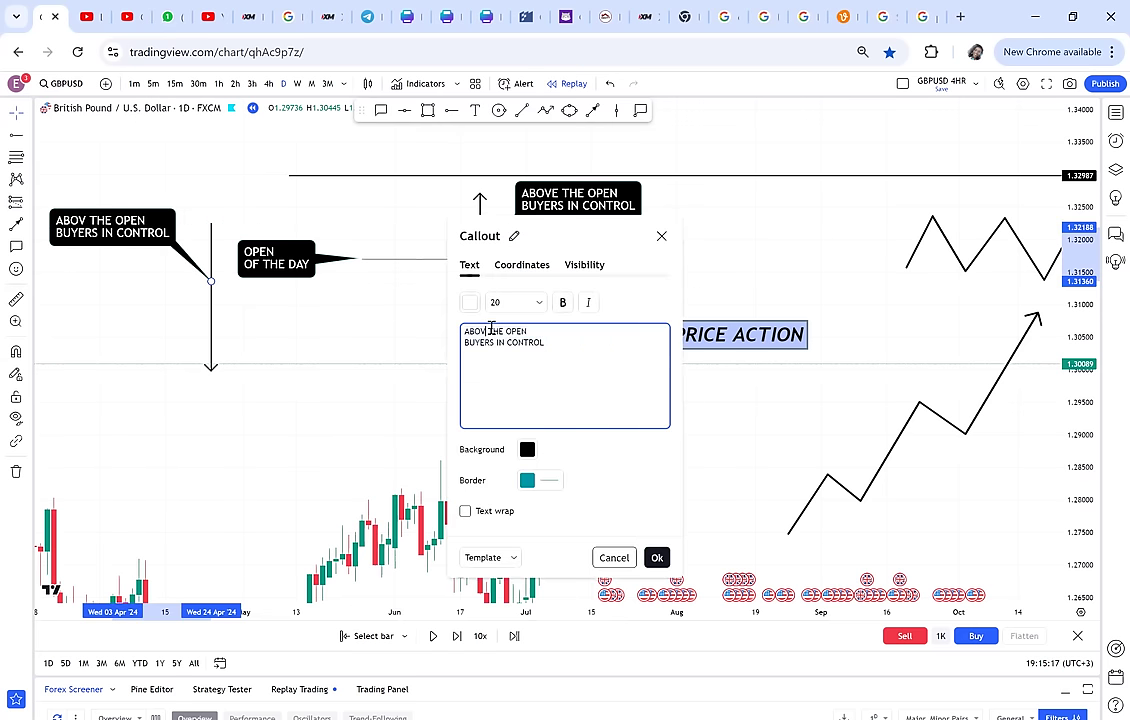
key("BackSpace")
key("BackSpace")
key("BackSpace")
key("BackSpace")
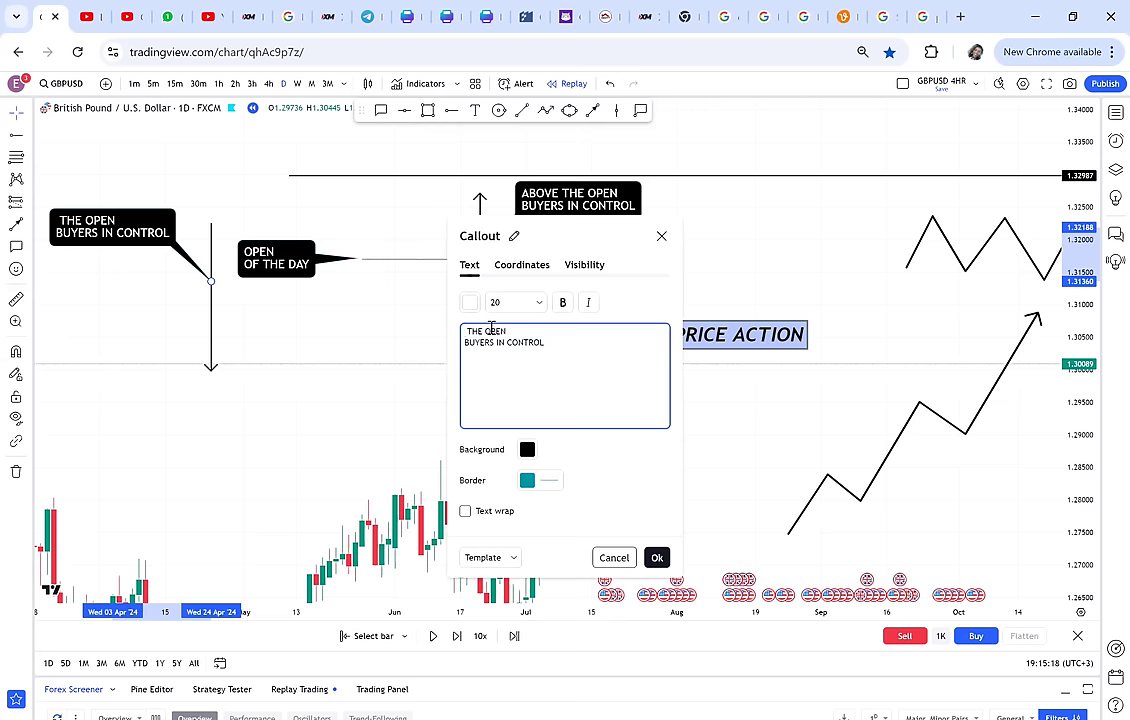
type("BELOW")
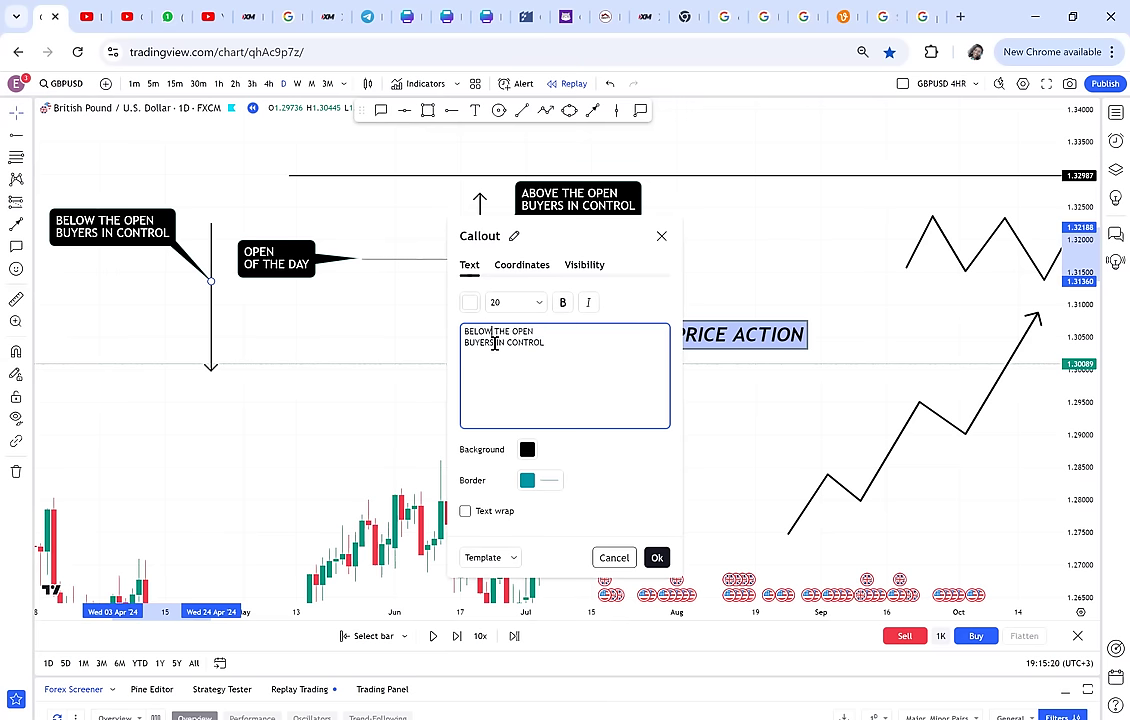
Change the second line of the cloned callout's text to "SELLERS IN CONTROL" and close its settings.
key("BackSpace")
key("BackSpace")
key("BackSpace")
key("BackSpace")
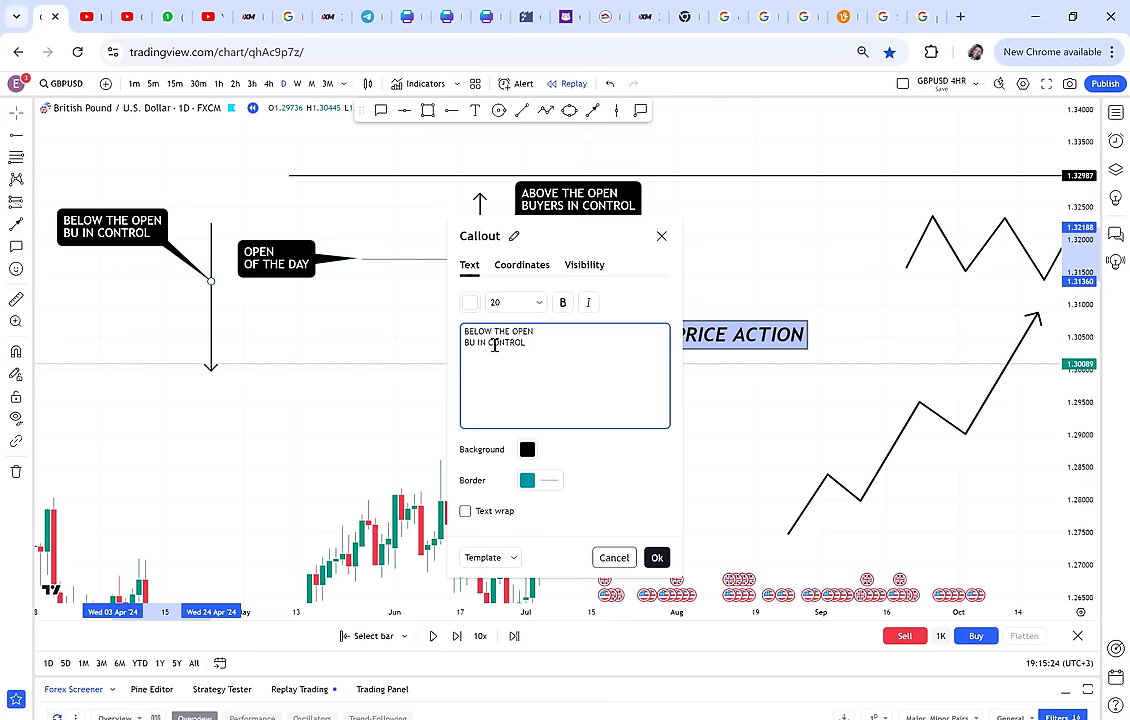
key("BackSpace")
key("BackSpace")
type("SD")
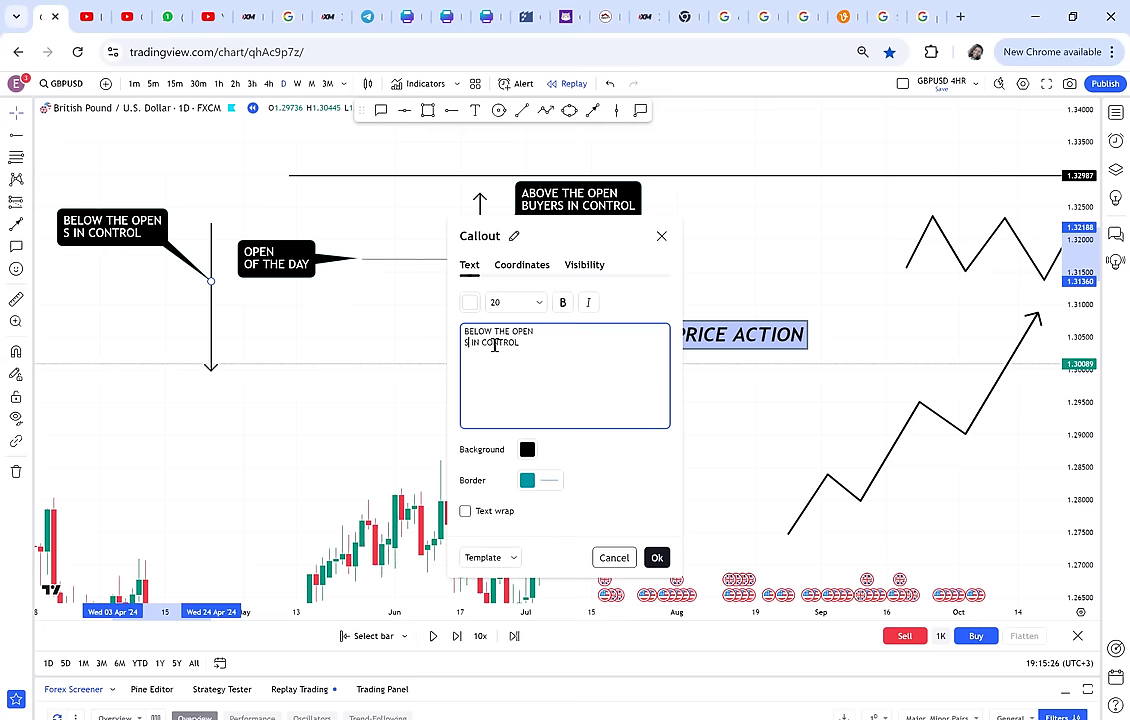
key("BackSpace")
type("ELLERS")
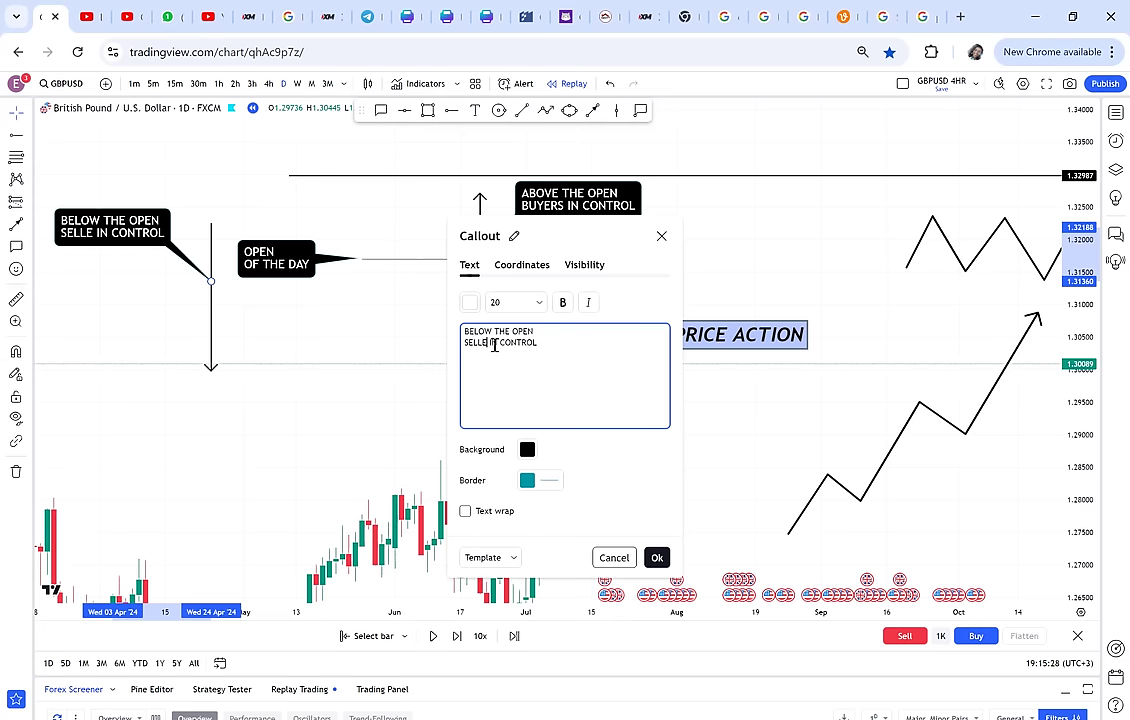
left_click(363, 411)
left_click_drag(384, 422, 446, 449)
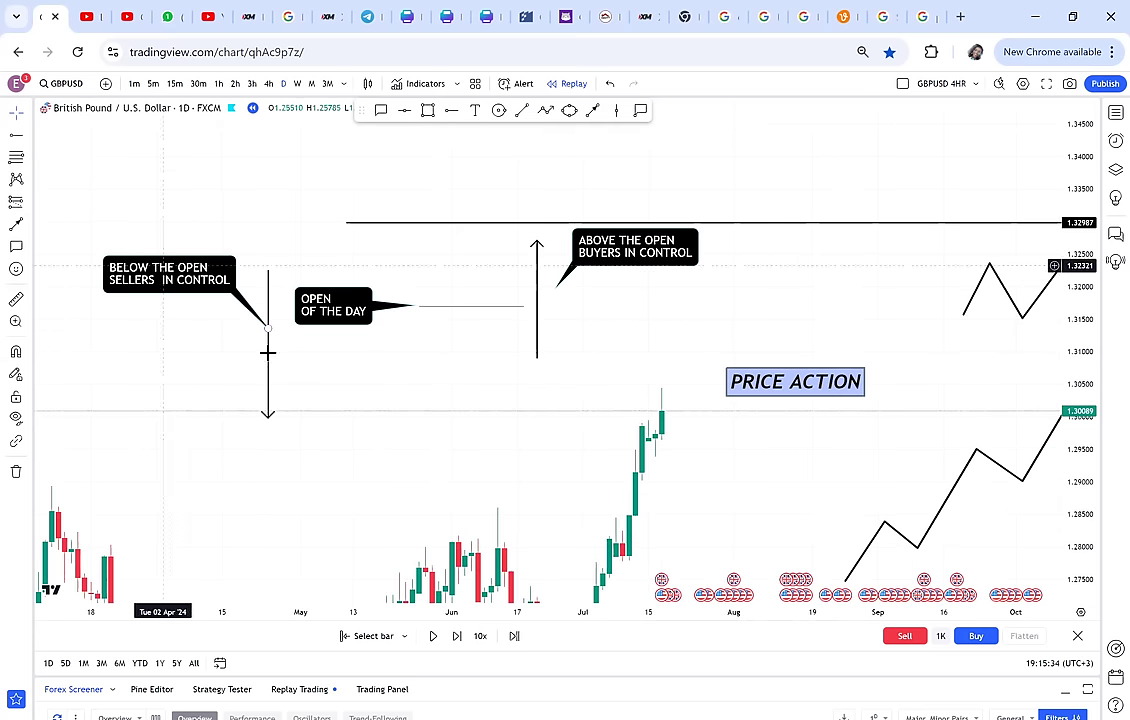
Expand the flat rectangle at the daily open downward and place the OPEN OF THE DAY callout's pointer at its upper-left corner.
mouse_move(418, 306)
left_mouse_down()
mouse_move(421, 342)
mouse_move(398, 291)
mouse_move(405, 300)
left_mouse_up()
left_click(416, 306)
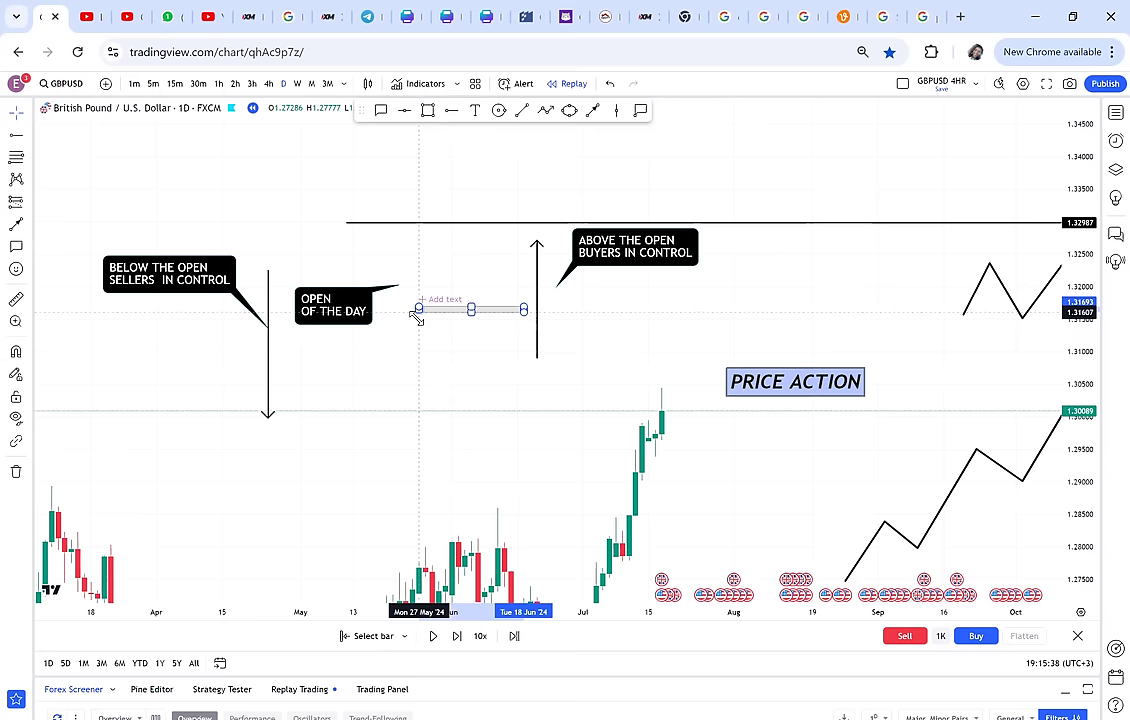
left_click_drag(418, 312, 419, 333)
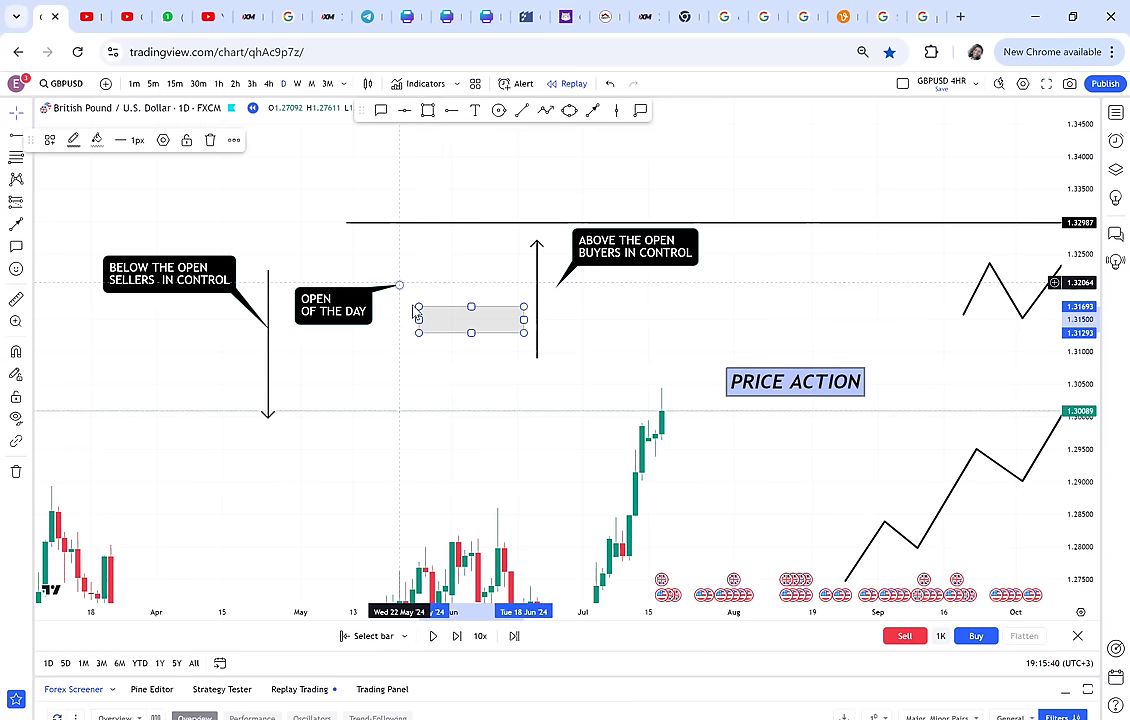
left_click_drag(399, 285, 412, 308)
Draw a near-horizontal trend line marking the daily open, from the OPEN OF THE DAY callout's pointer to just before the upward arrow.
left_click(520, 113)
left_click(393, 306)
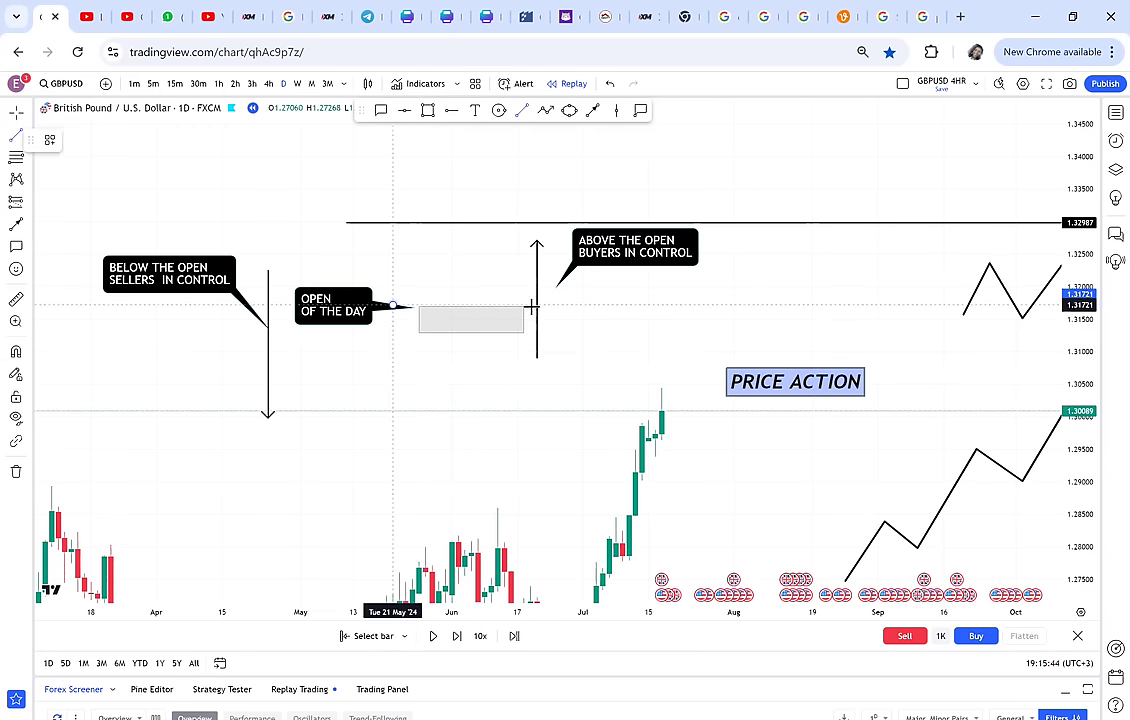
left_click(538, 305)
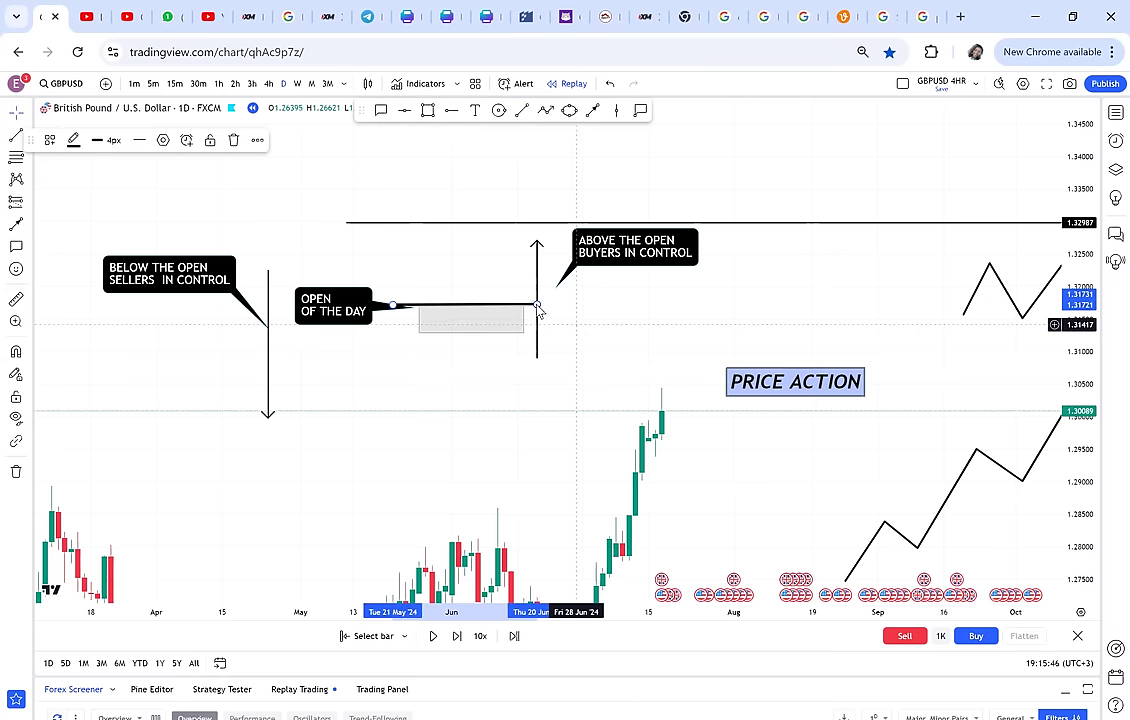
left_click_drag(537, 304, 530, 304)
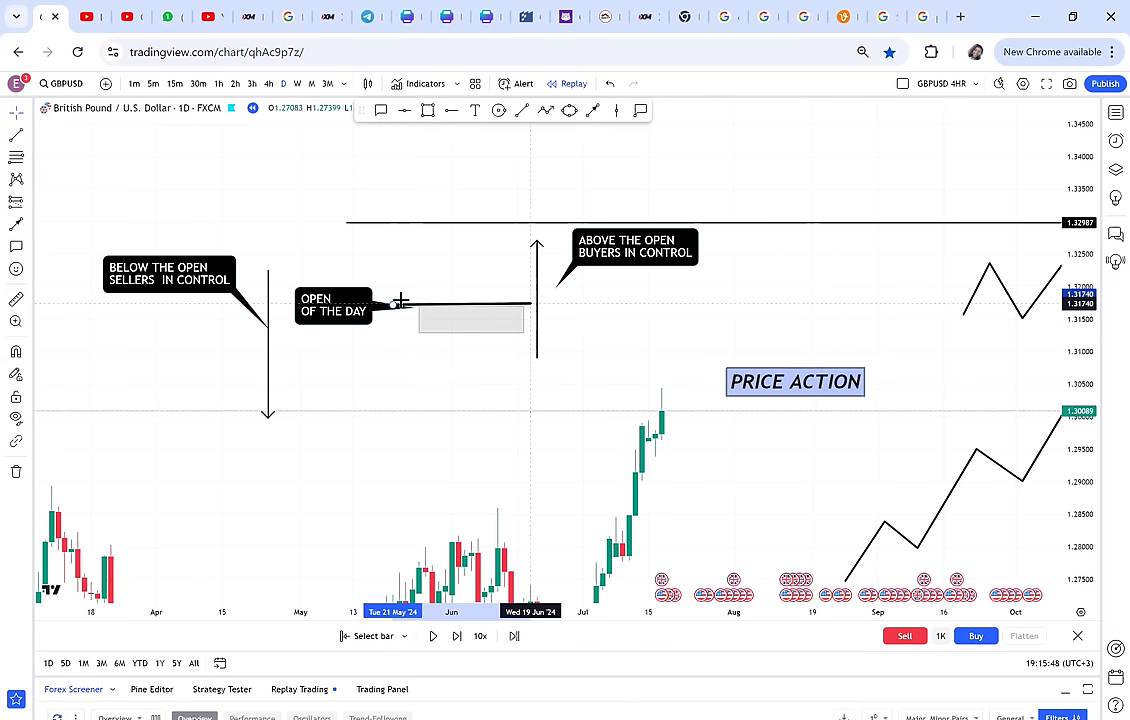
left_click_drag(393, 305, 414, 307)
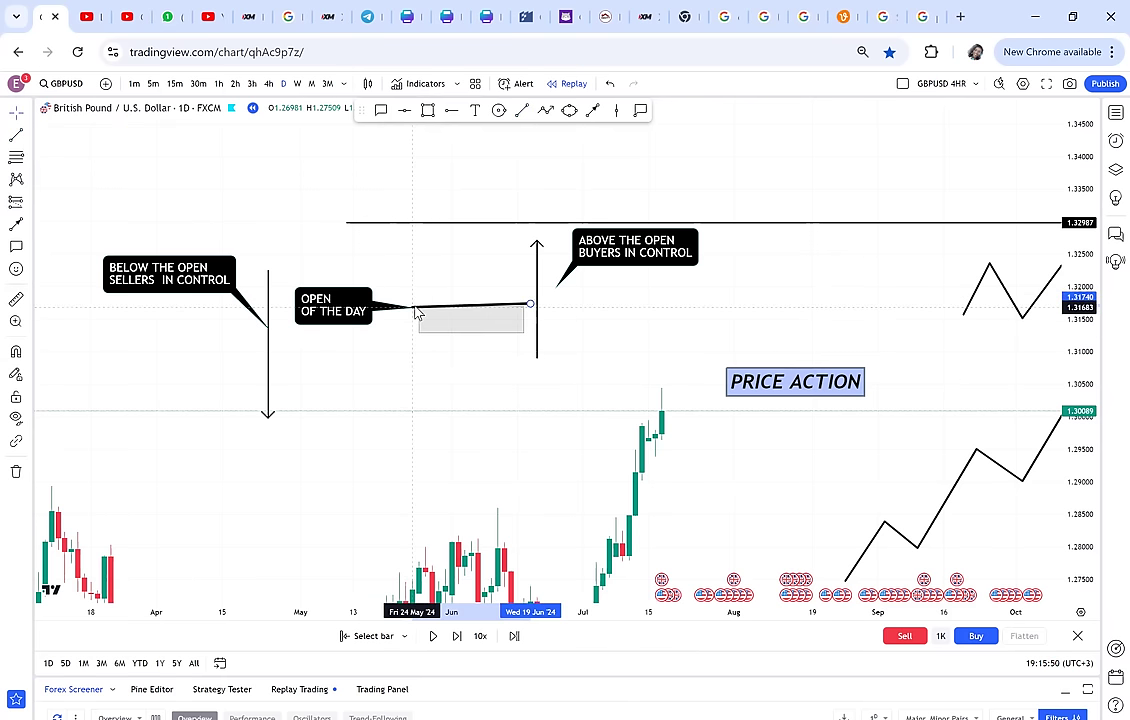
Flip the rectangle to sit above the daily open line and fill it solid green.
left_click(471, 332)
left_click_drag(471, 332, 483, 255)
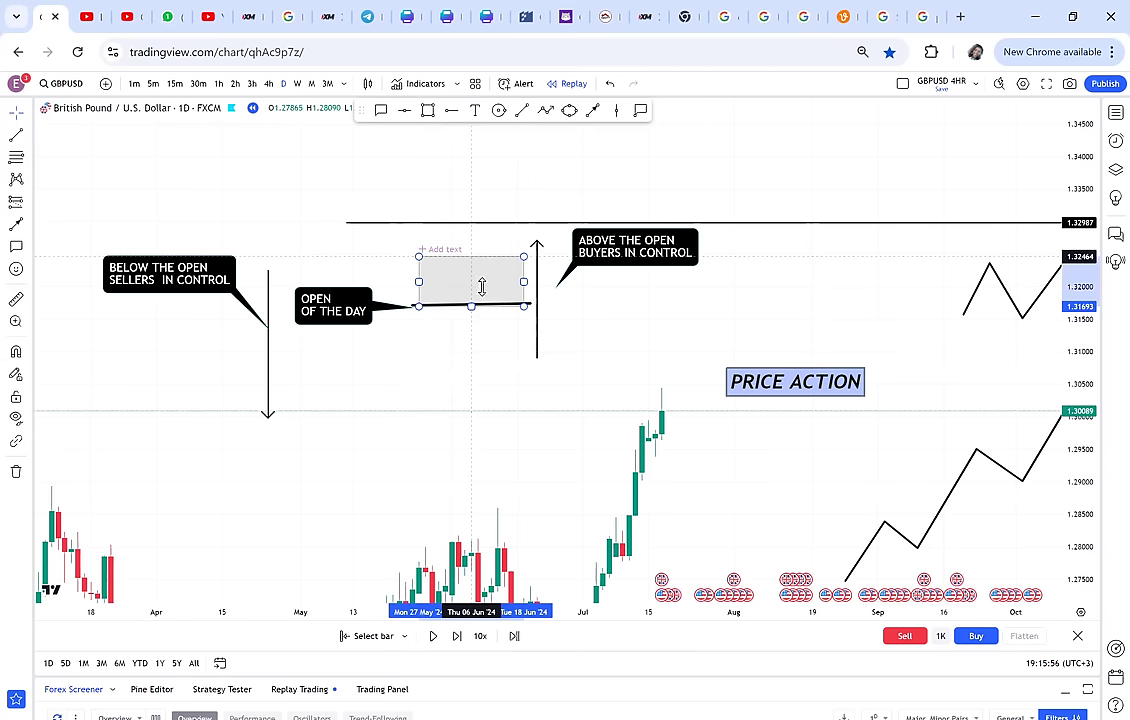
left_click(97, 139)
left_click_drag(105, 333, 165, 265)
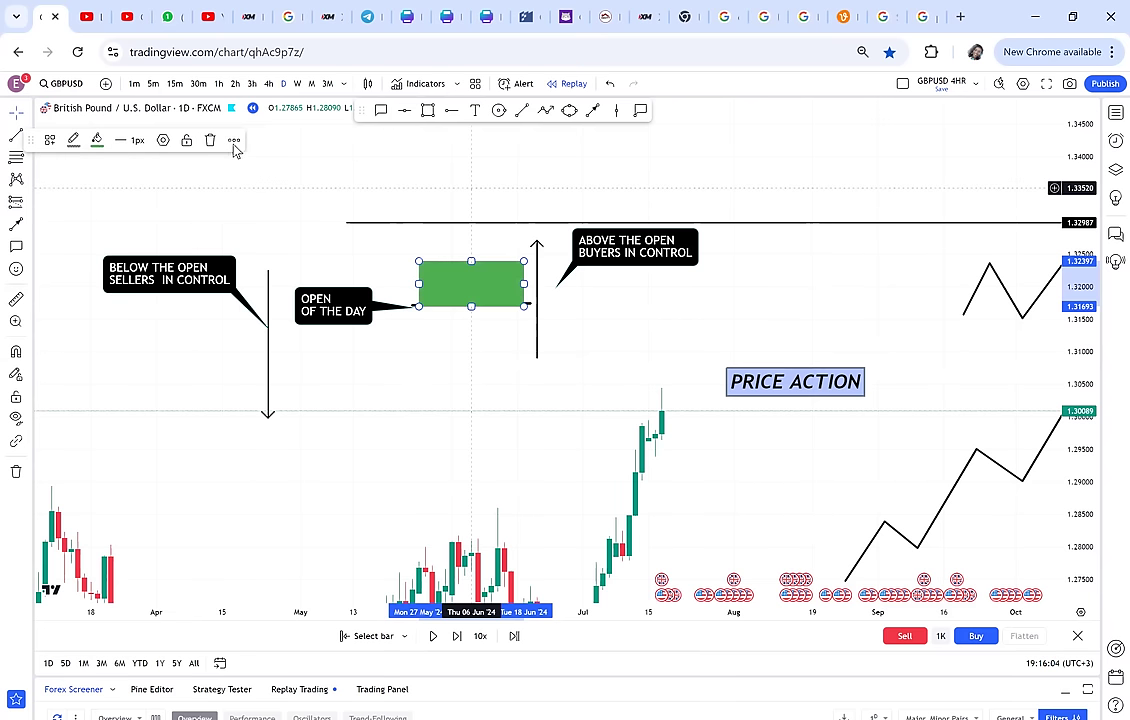
Clone the green rectangle, leaving one stretched up from the open to about 1.340 and the other as a thin strip below it.
left_click(234, 146)
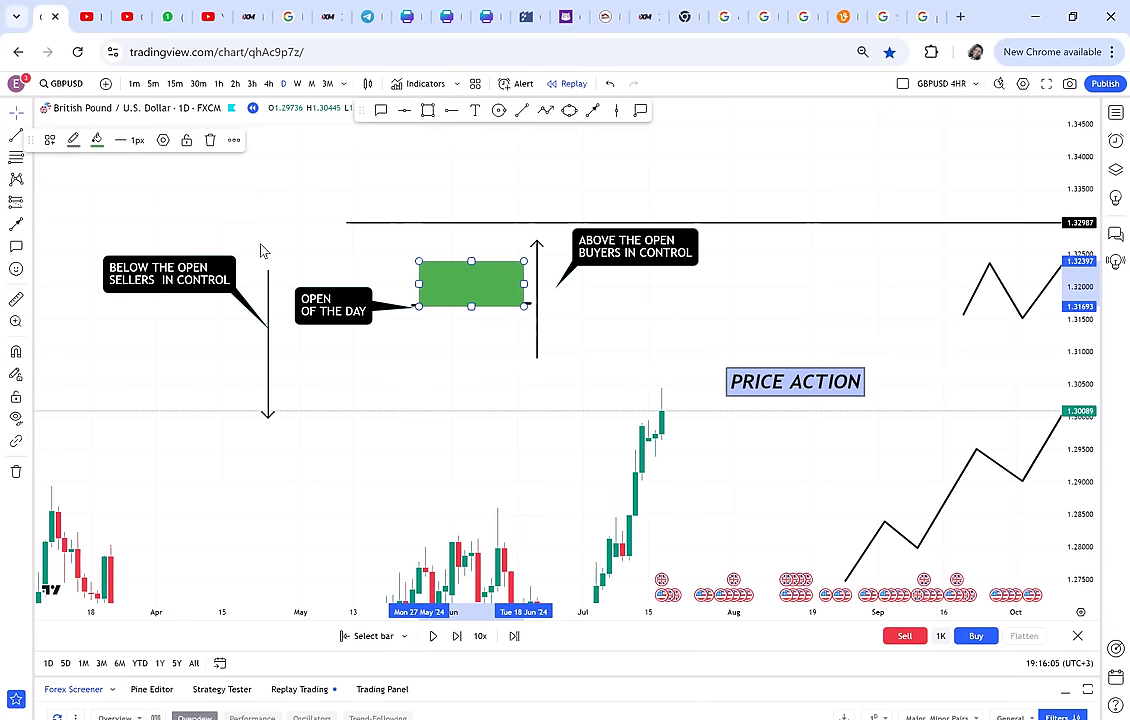
left_click(259, 214)
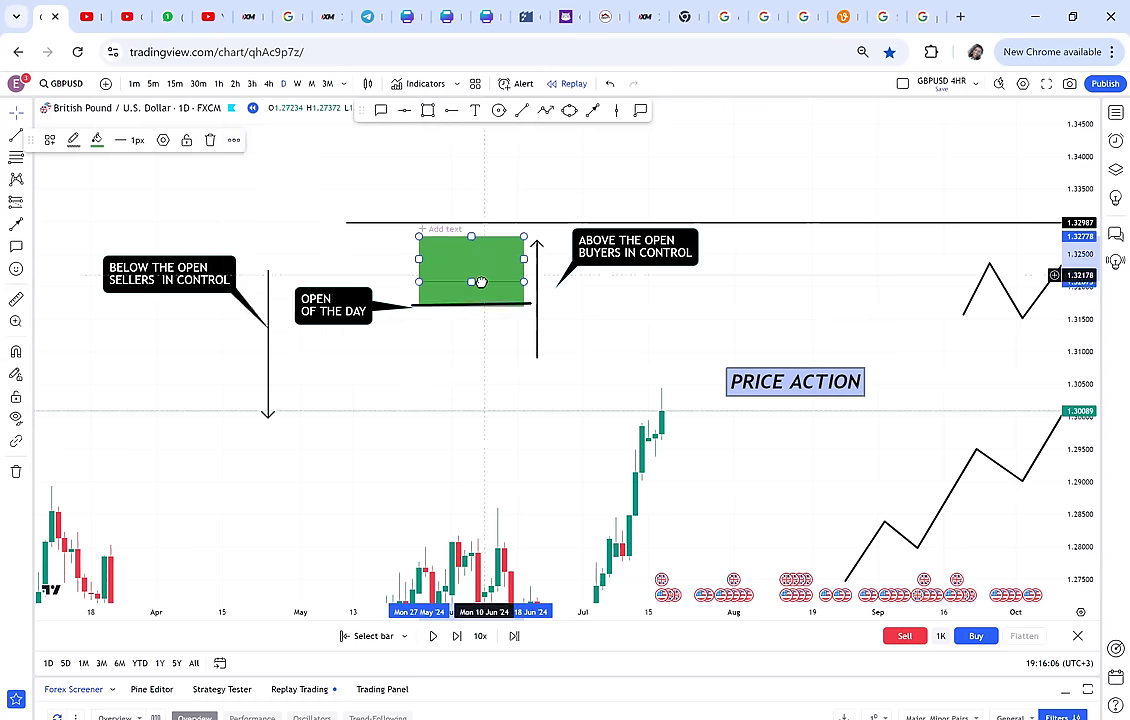
mouse_move(477, 257)
left_mouse_down()
mouse_move(473, 308)
mouse_move(490, 184)
mouse_move(487, 260)
left_mouse_up()
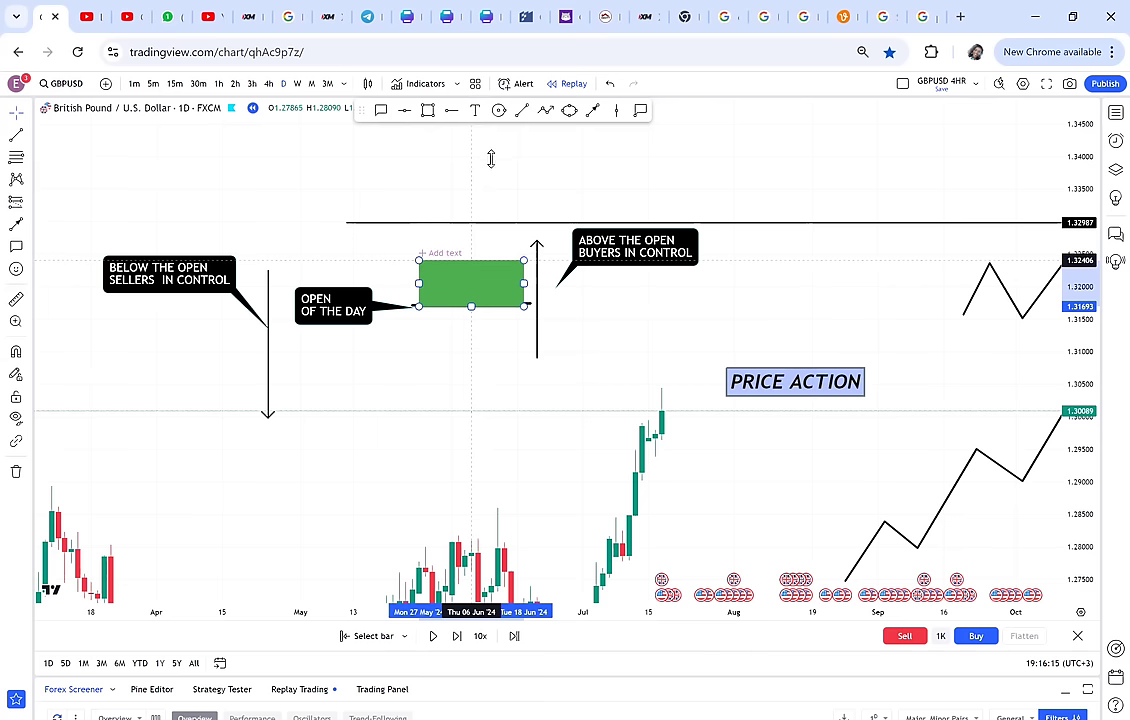
left_click_drag(490, 156, 490, 156)
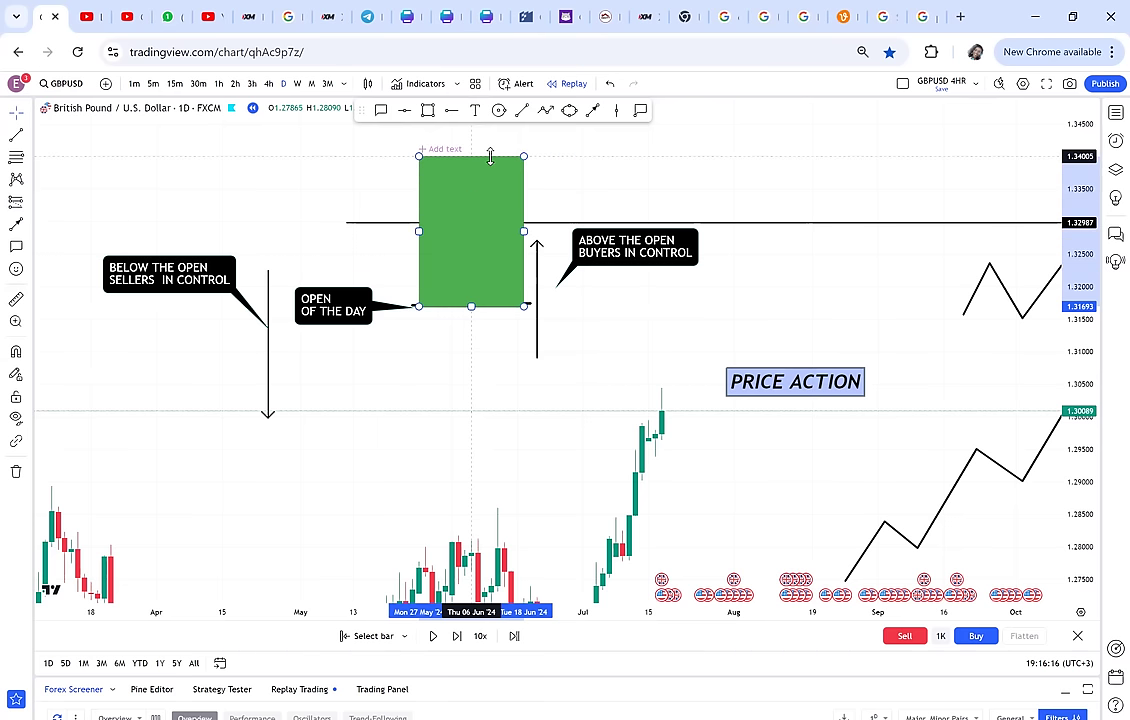
mouse_move(474, 316)
left_mouse_down()
mouse_move(475, 300)
mouse_move(474, 318)
left_mouse_up()
left_click(472, 308)
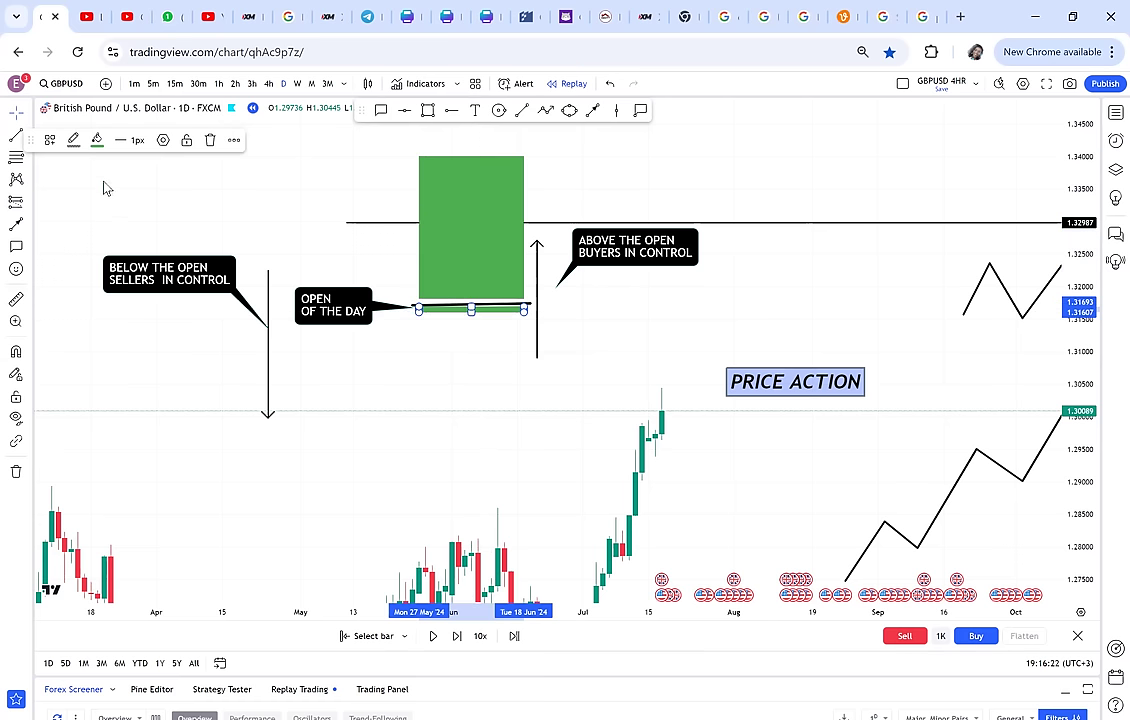
Fill the thin strip red, stretch it down to about 1.292, and align the green rectangle's lower edge with the open line.
left_click(97, 139)
left_click(98, 181)
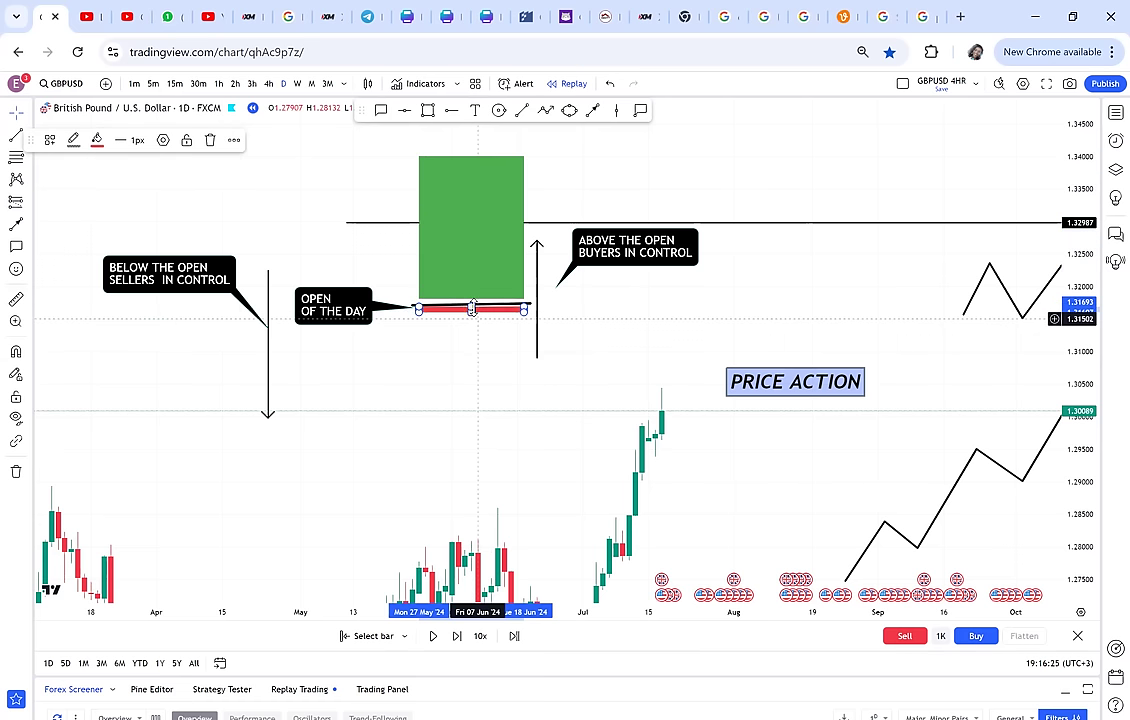
left_click_drag(474, 302, 474, 468)
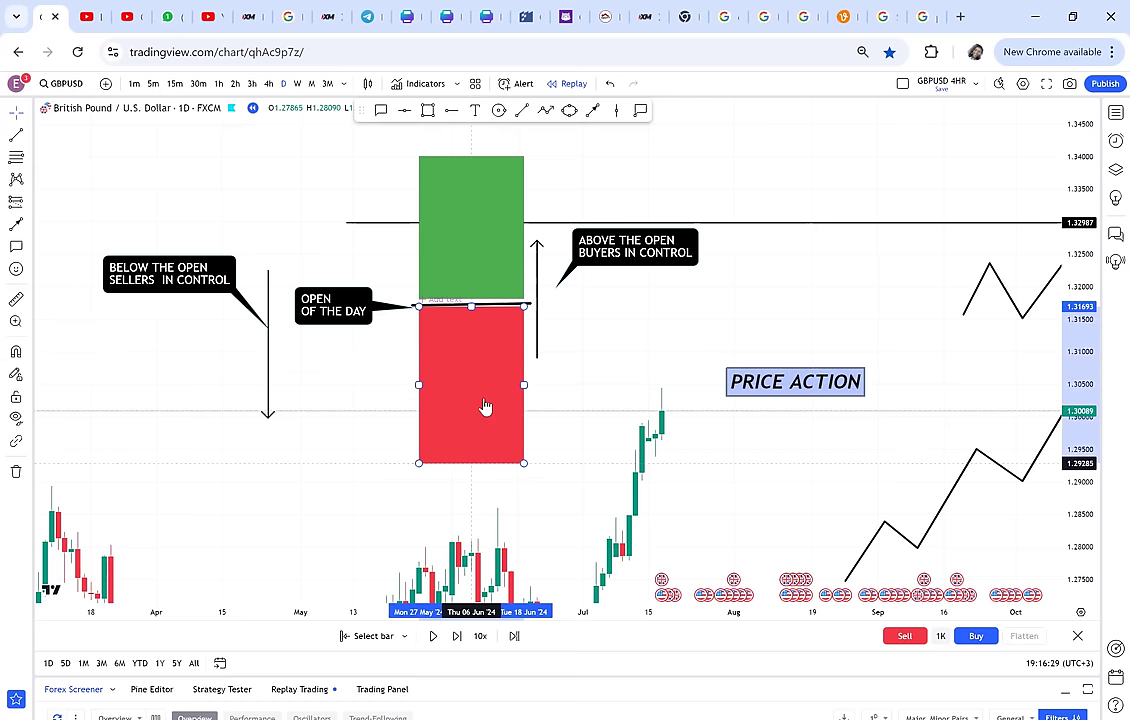
left_click(471, 303)
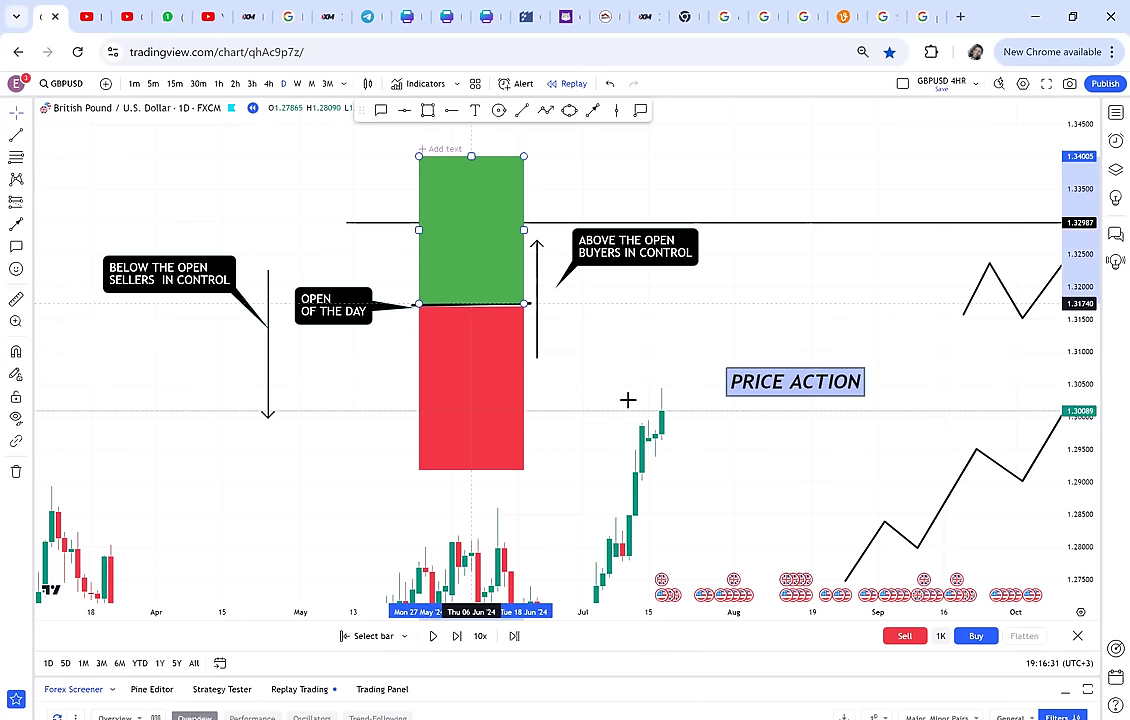
left_click(628, 399)
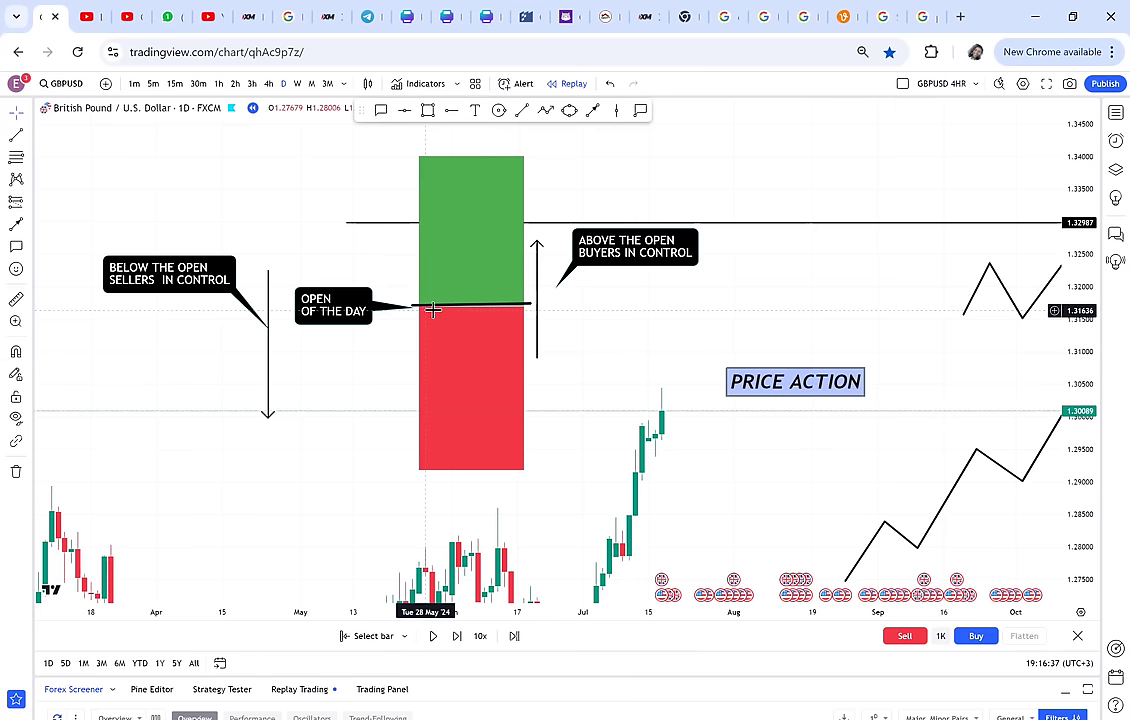
Demonstrate price moving below the open by shrinking and stretching the red rectangle, ending with it collapsed onto the open line.
left_click_drag(474, 469, 474, 414)
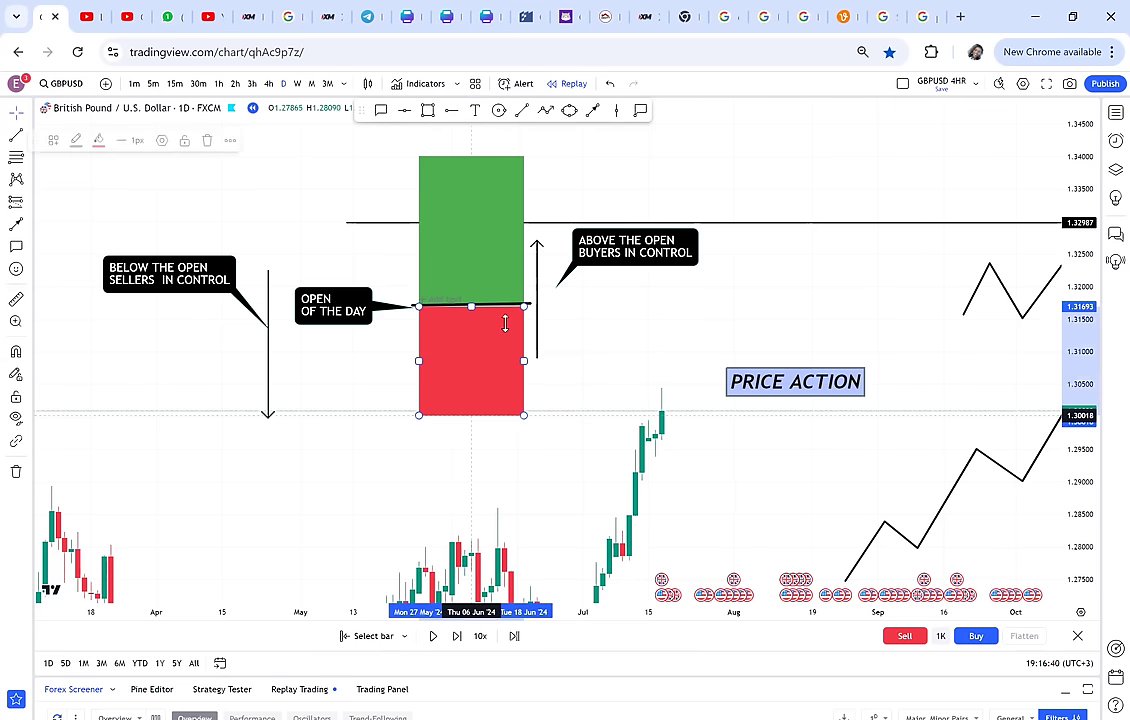
left_click_drag(496, 301, 494, 341)
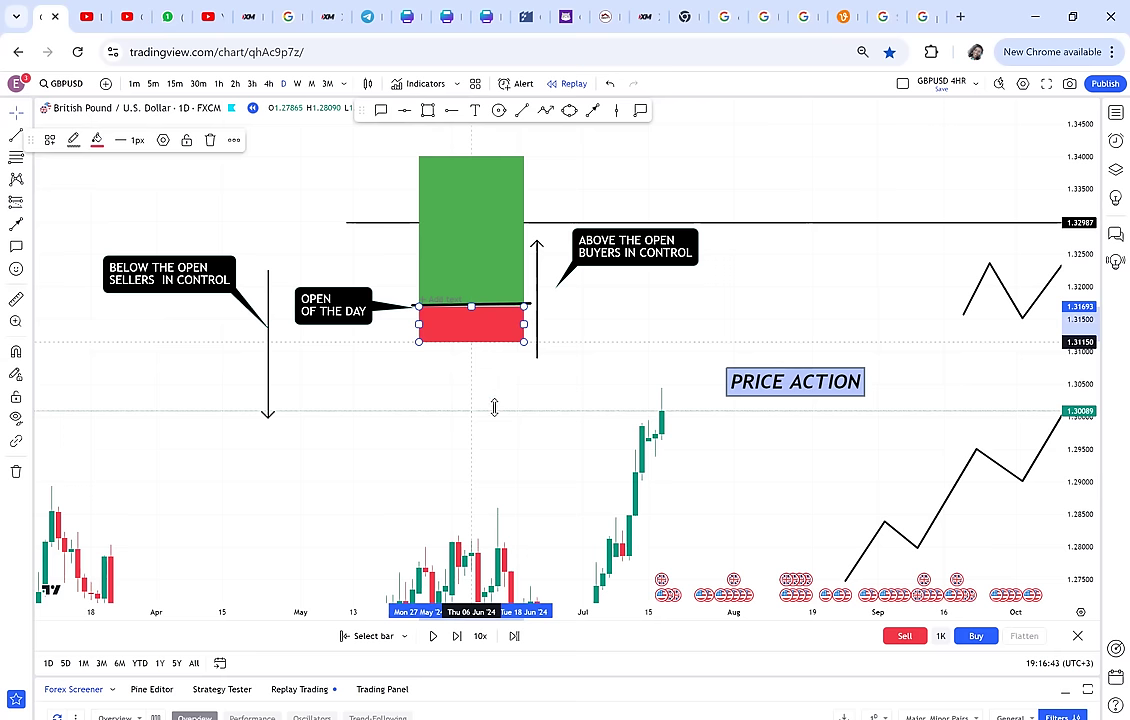
left_click_drag(494, 407, 494, 408)
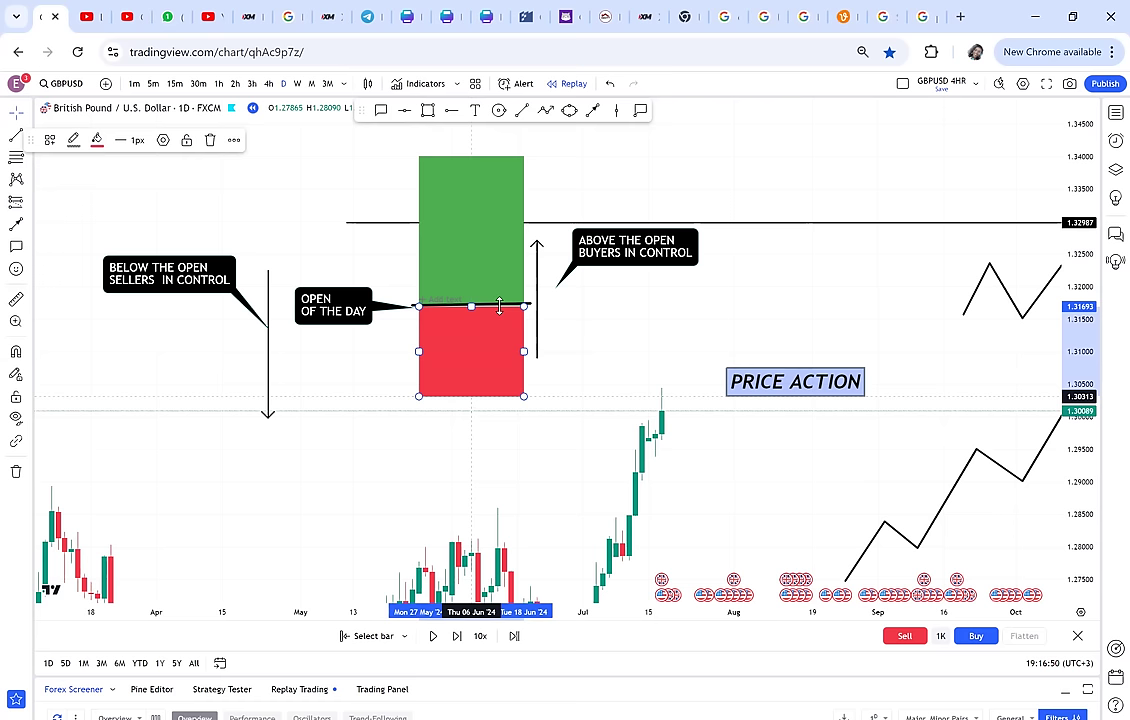
key("Delete")
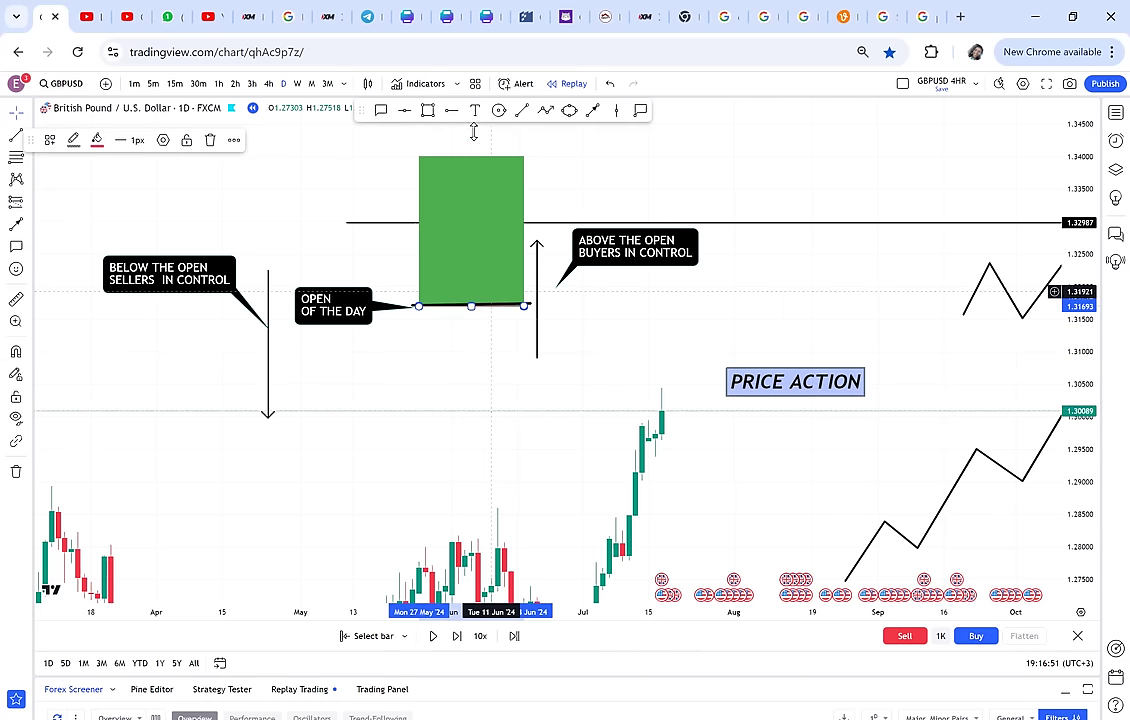
Flip the green rectangle below the open to about 1.287 and return it above the open to about 1.340.
left_click_drag(472, 157, 481, 305)
left_click_drag(476, 268, 480, 500)
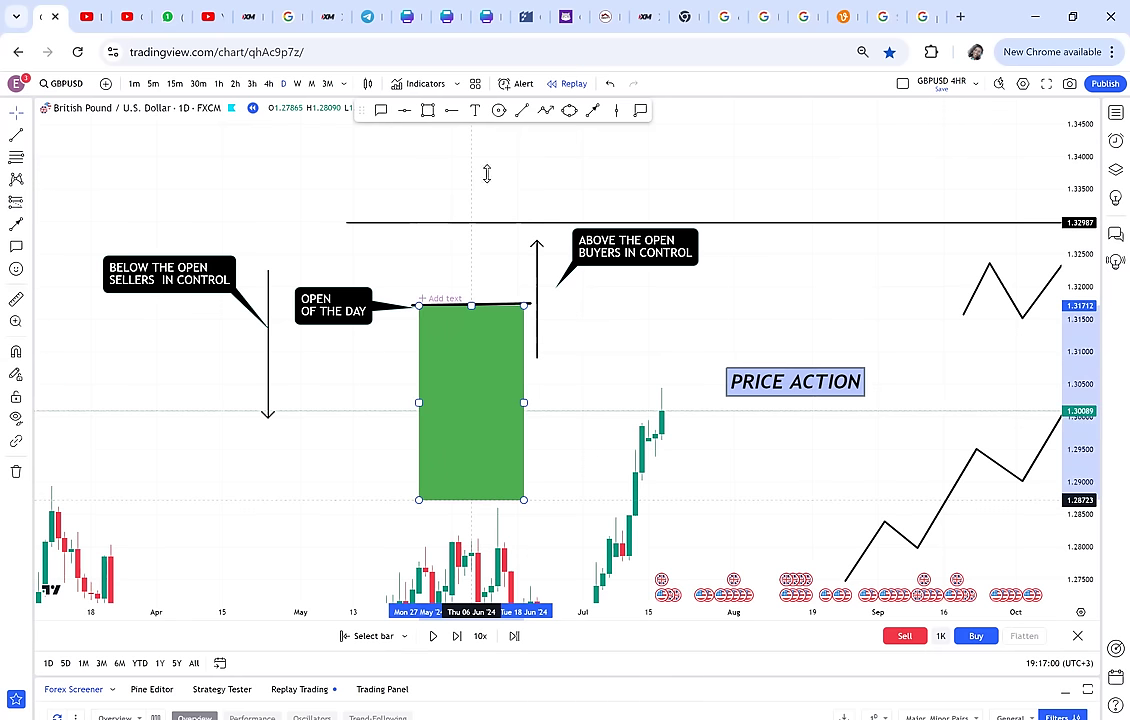
left_click_drag(487, 174, 487, 159)
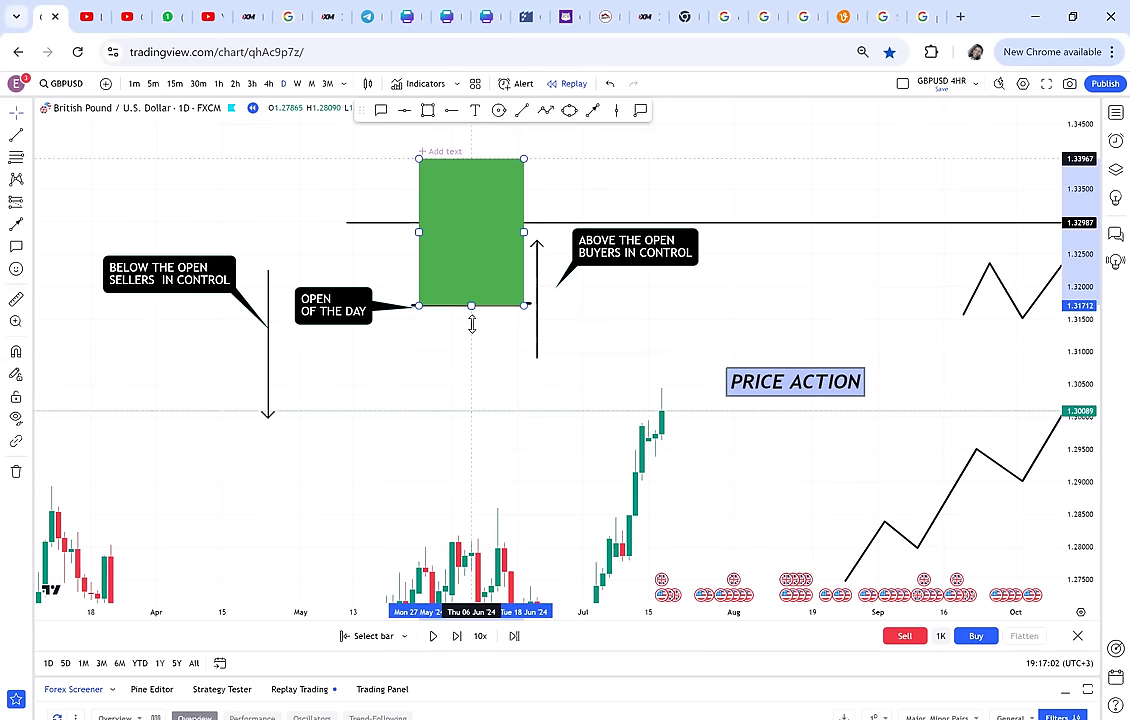
Stretch the red rectangle from the open down to about 1.300 and realign the green rectangle's lower edge with the open line.
left_click(475, 283)
left_click_drag(472, 292, 470, 446)
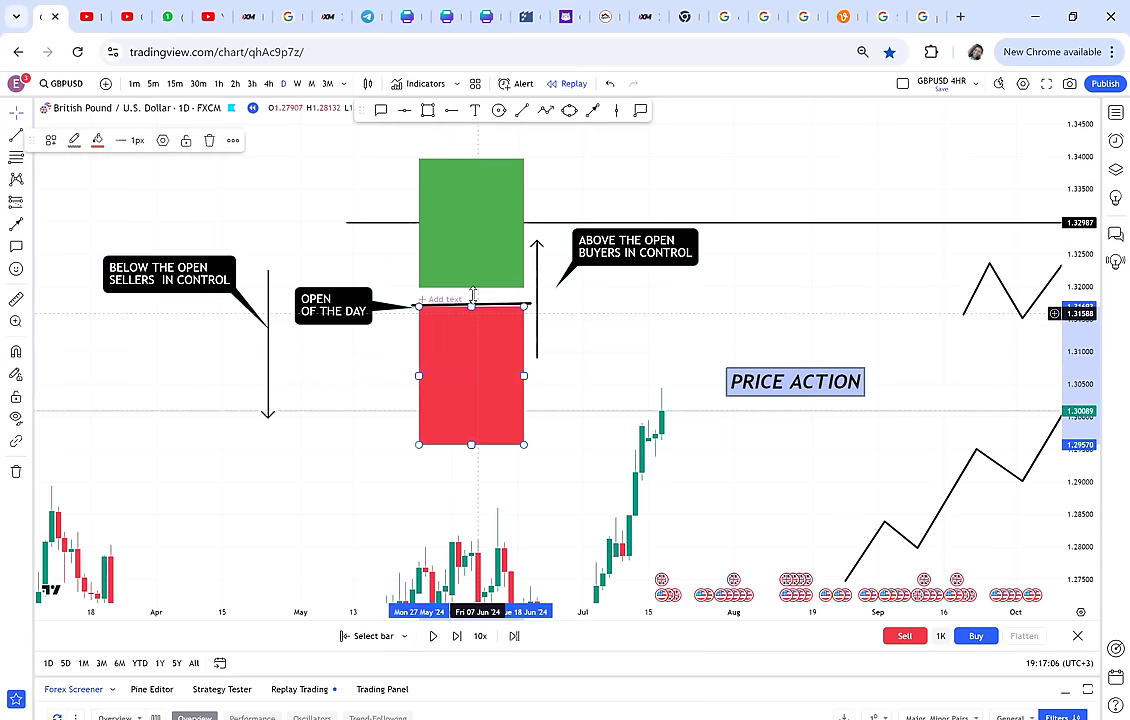
left_click_drag(472, 289, 472, 305)
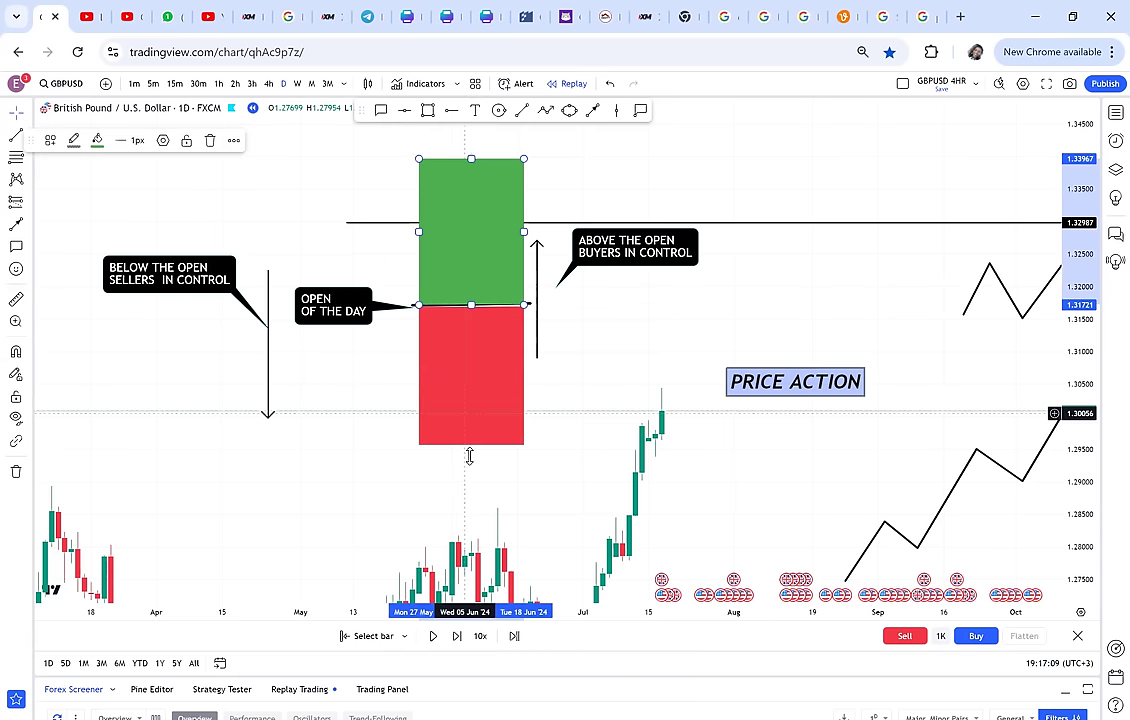
left_click_drag(476, 445, 483, 372)
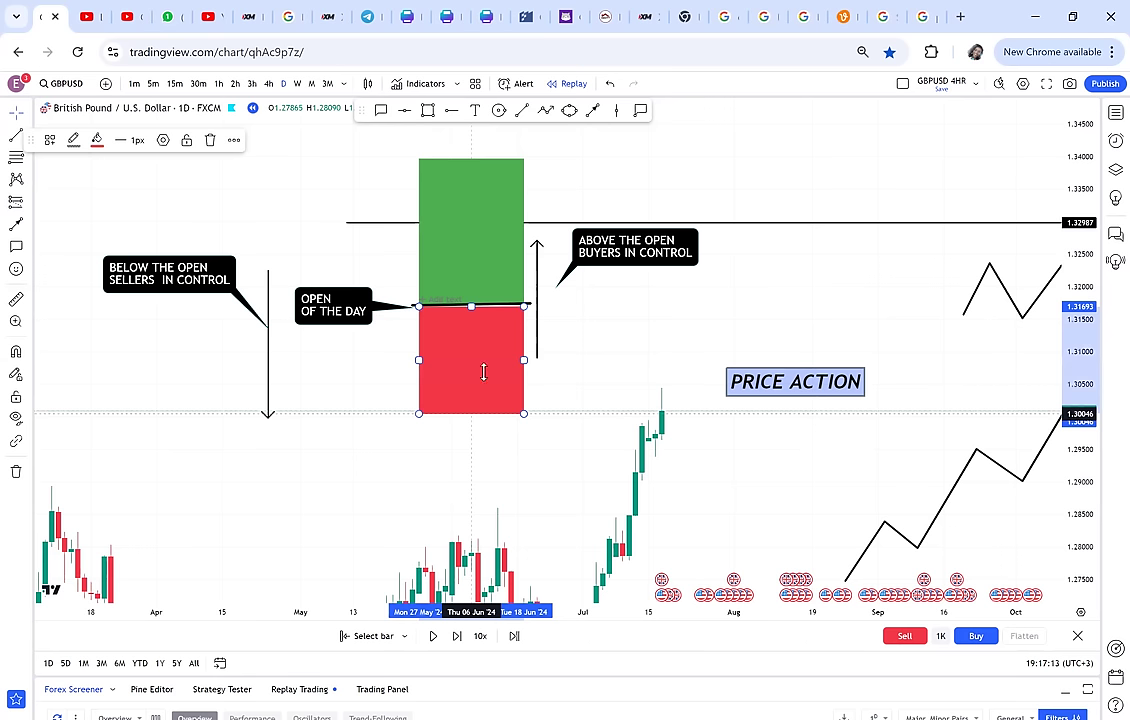
Draw a vertical trend line from the open down the red rectangle's centre to about 1.300 and colour it red.
left_click(522, 115)
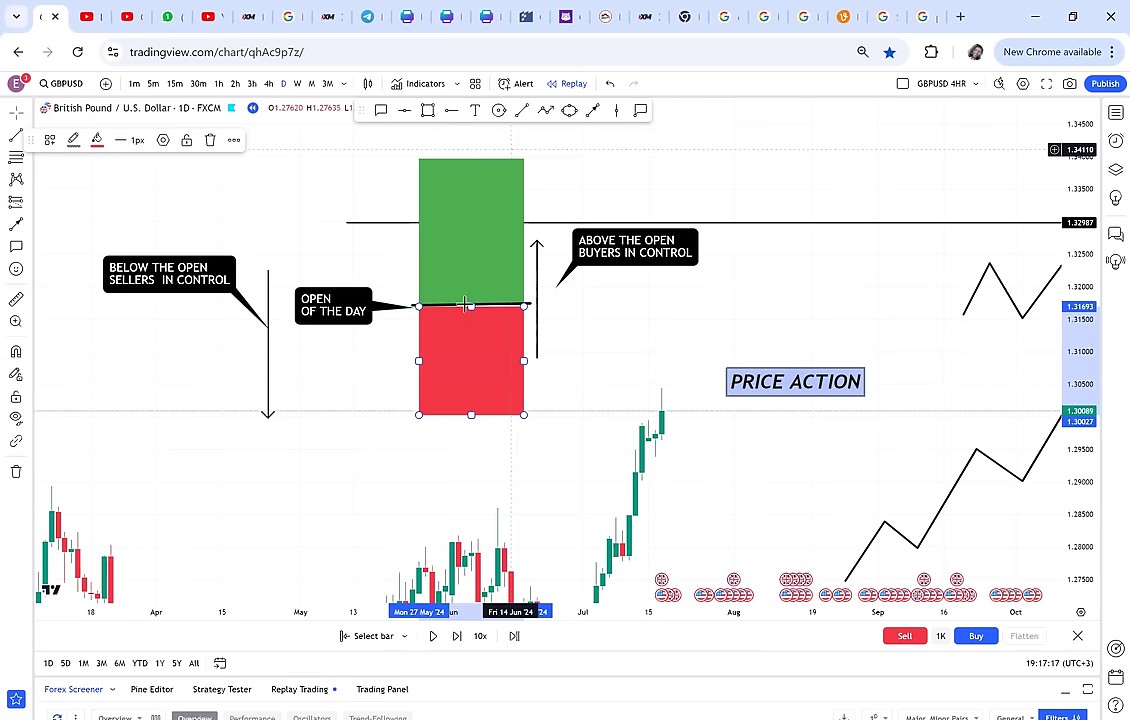
left_click(471, 304)
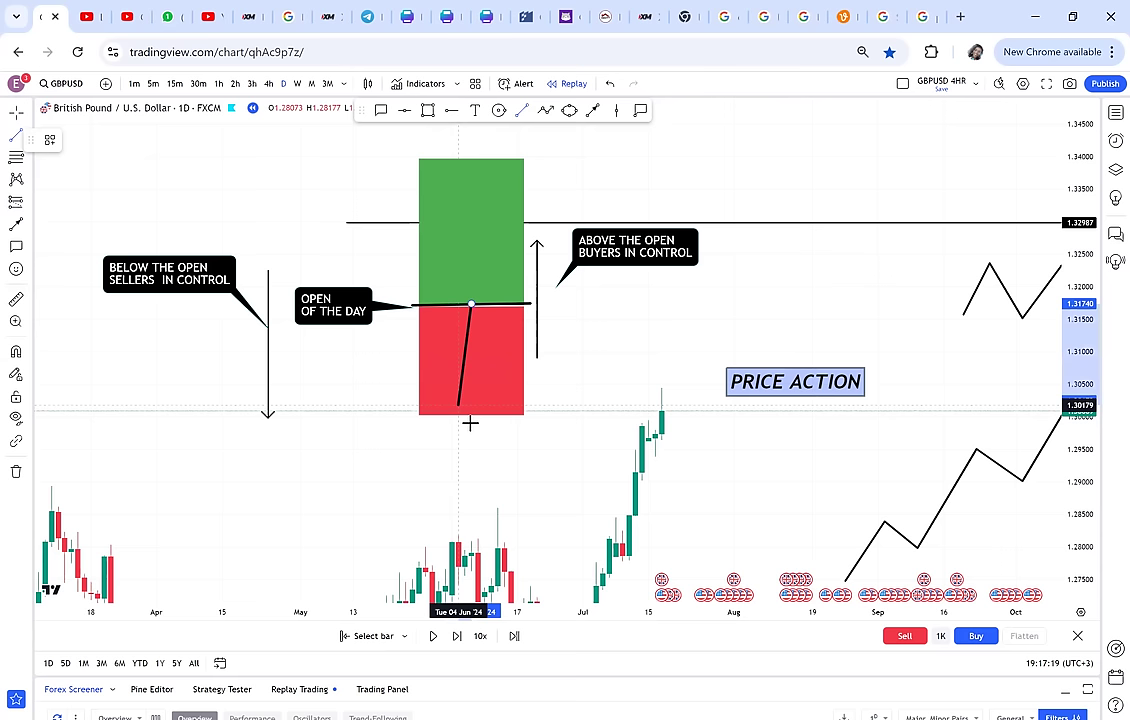
left_click(470, 419)
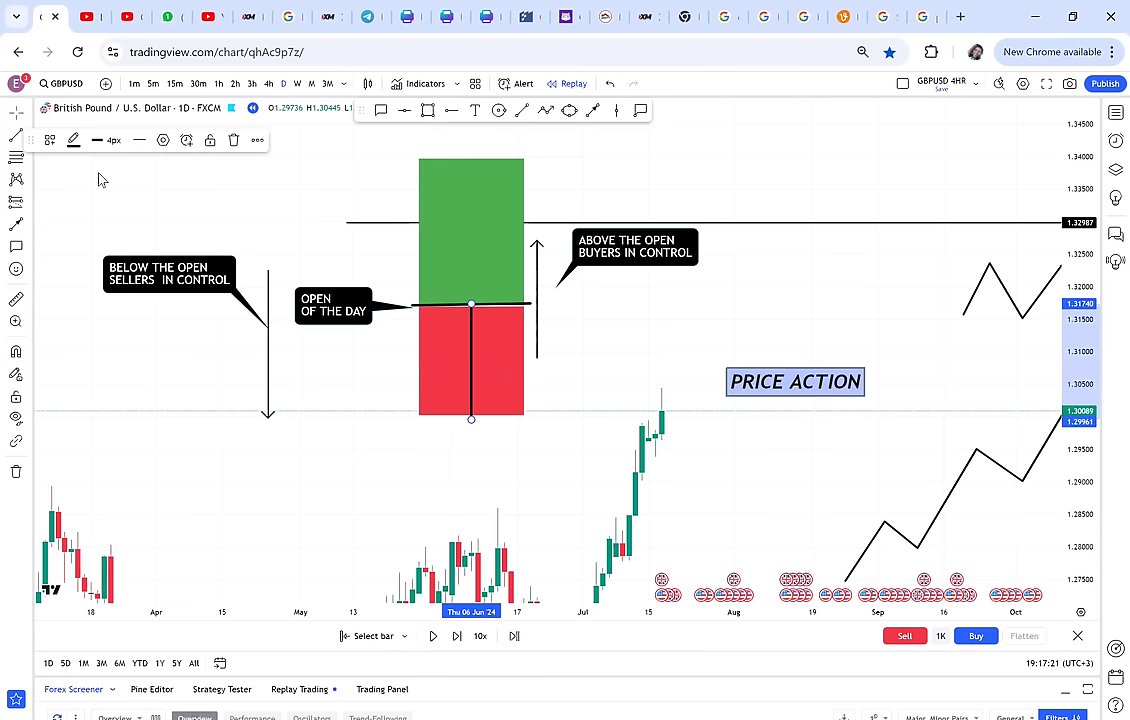
left_click(73, 140)
left_click(77, 179)
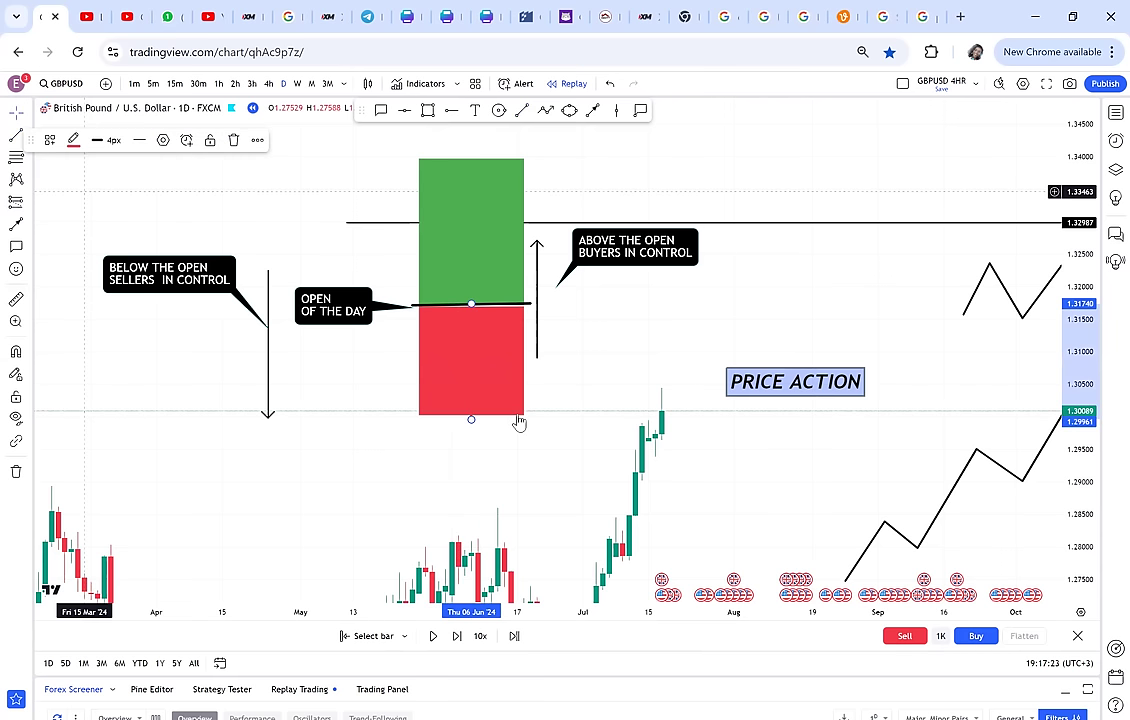
Collapse the red rectangle onto the open line and recolour the vertical line green as the green candle's lower wick.
left_click_drag(523, 415, 530, 305)
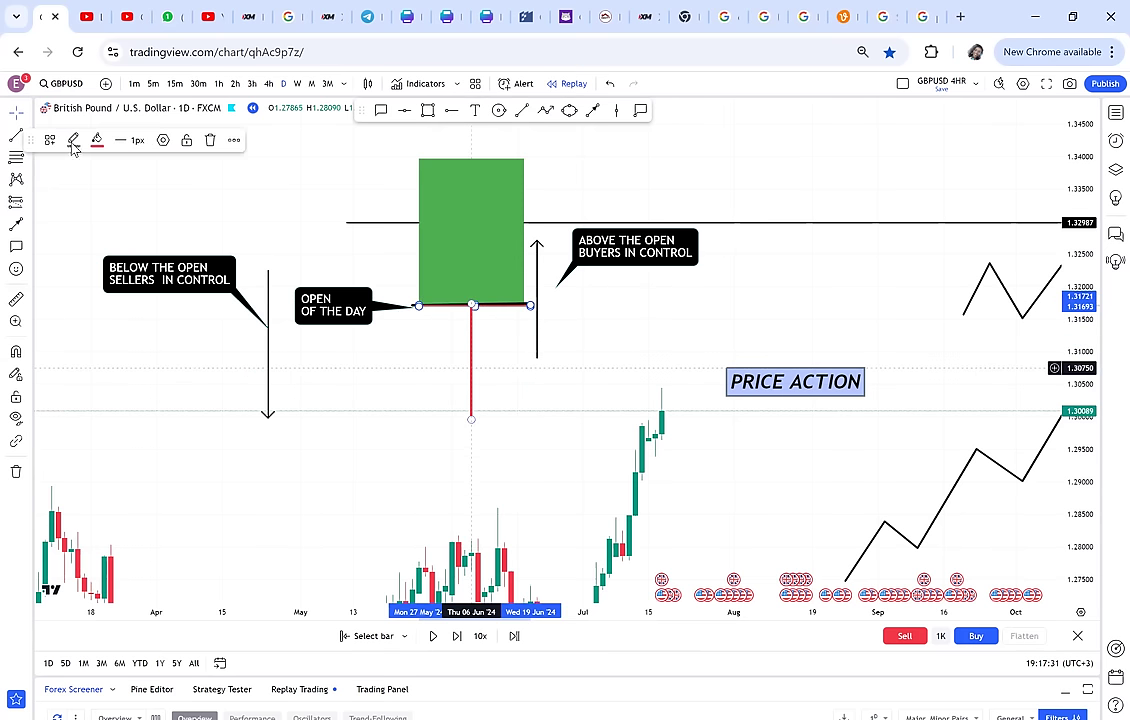
left_click(73, 140)
left_click(117, 182)
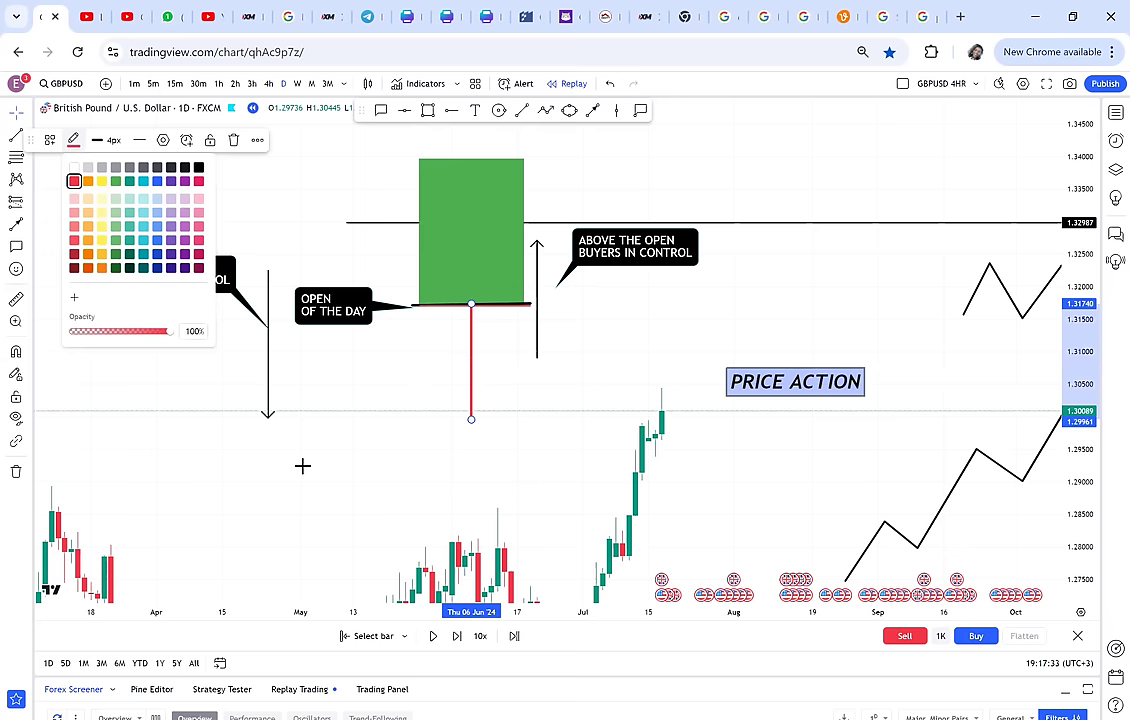
left_click(394, 476)
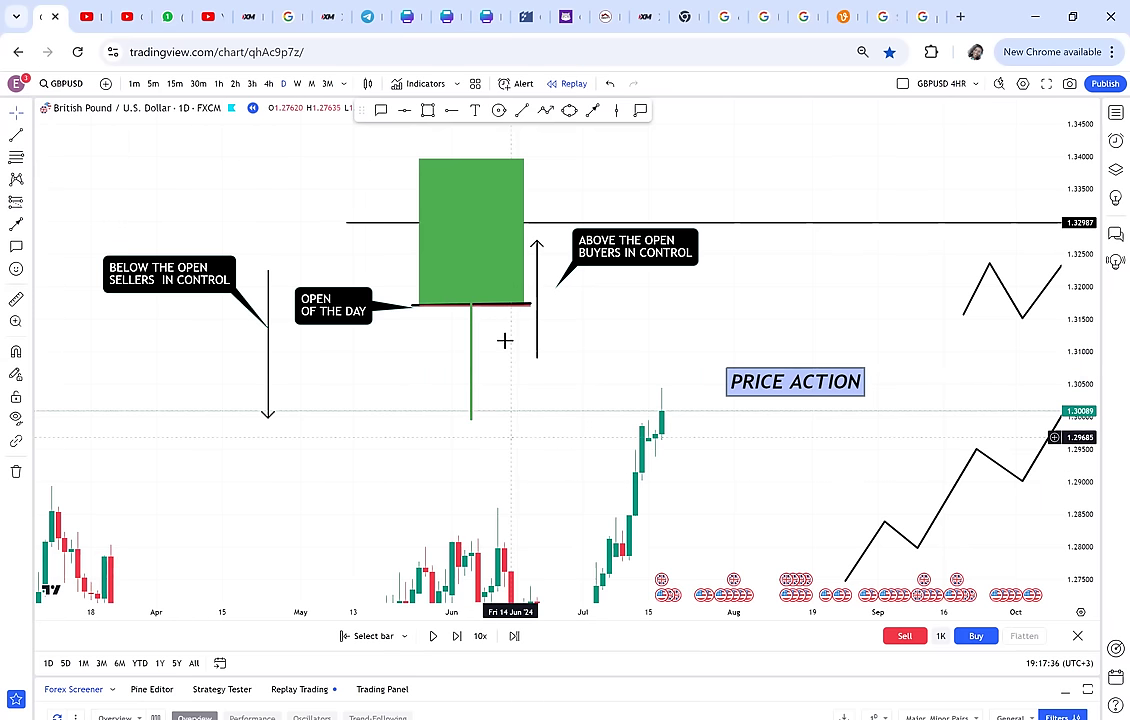
Extend the green wick up to about 1.340 and lower the green rectangle's upper edge to about 1.330.
left_click_drag(530, 353, 535, 406)
left_click_drag(479, 361, 484, 212)
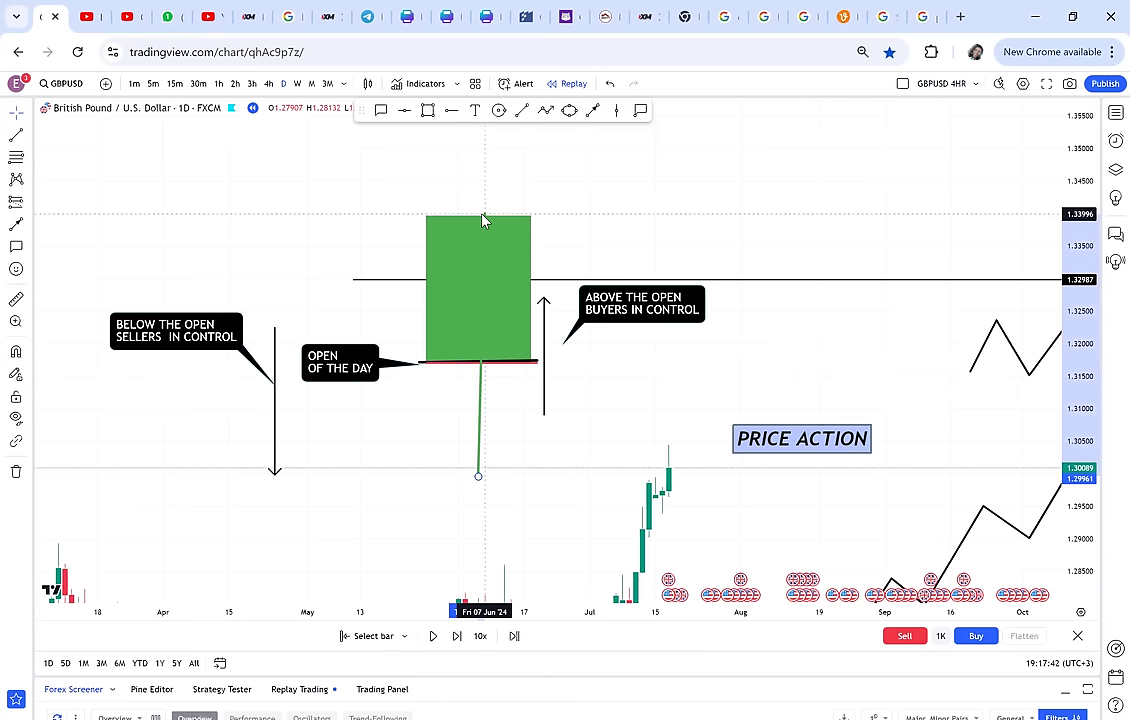
left_click(530, 216)
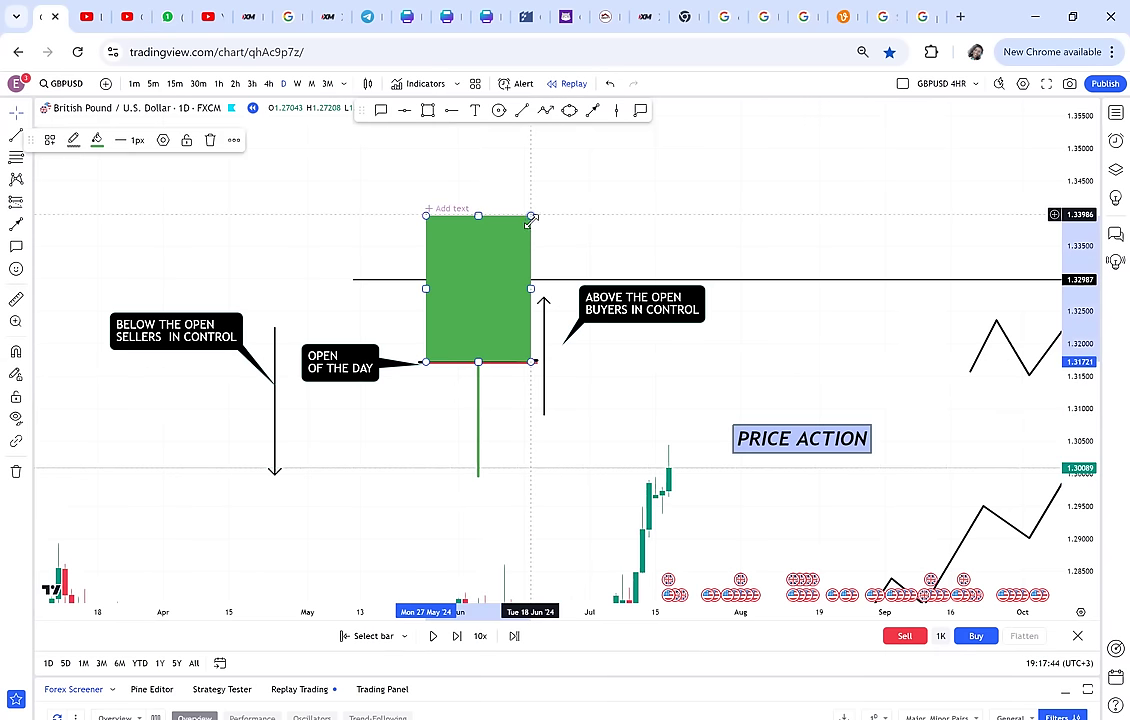
left_click_drag(531, 216, 541, 278)
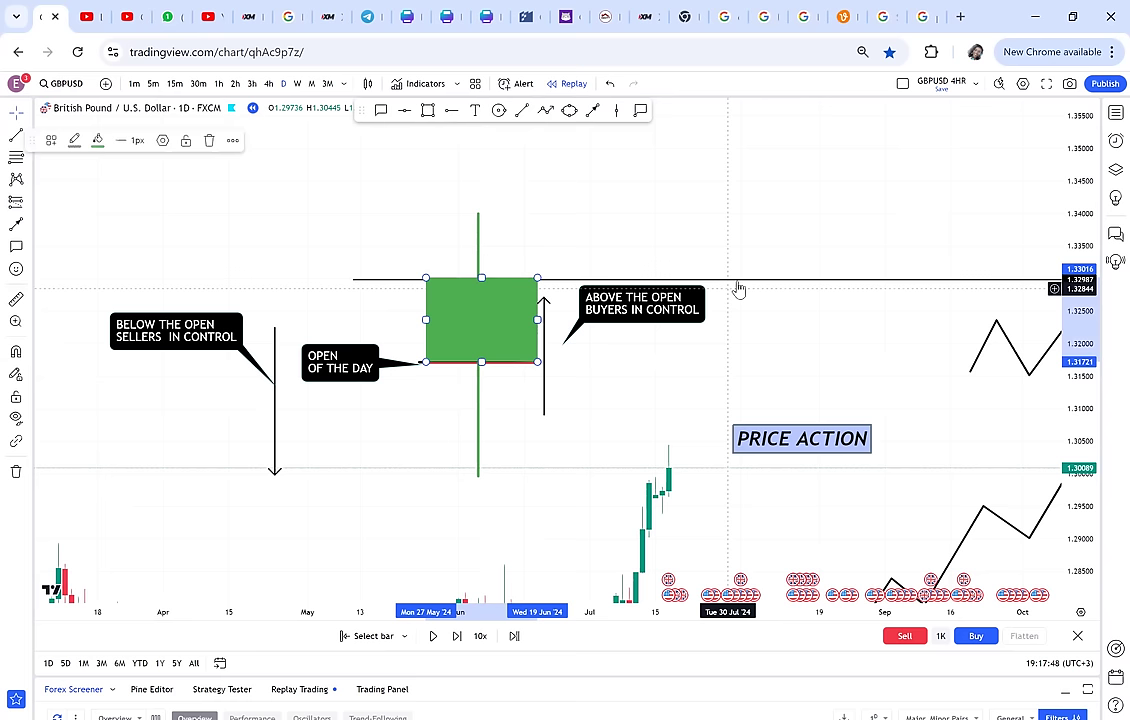
Delete the horizontal line at 1.32987 and add a "LOW" callout pointing to the lower end of the green wick.
left_click(737, 281)
key("Delete")
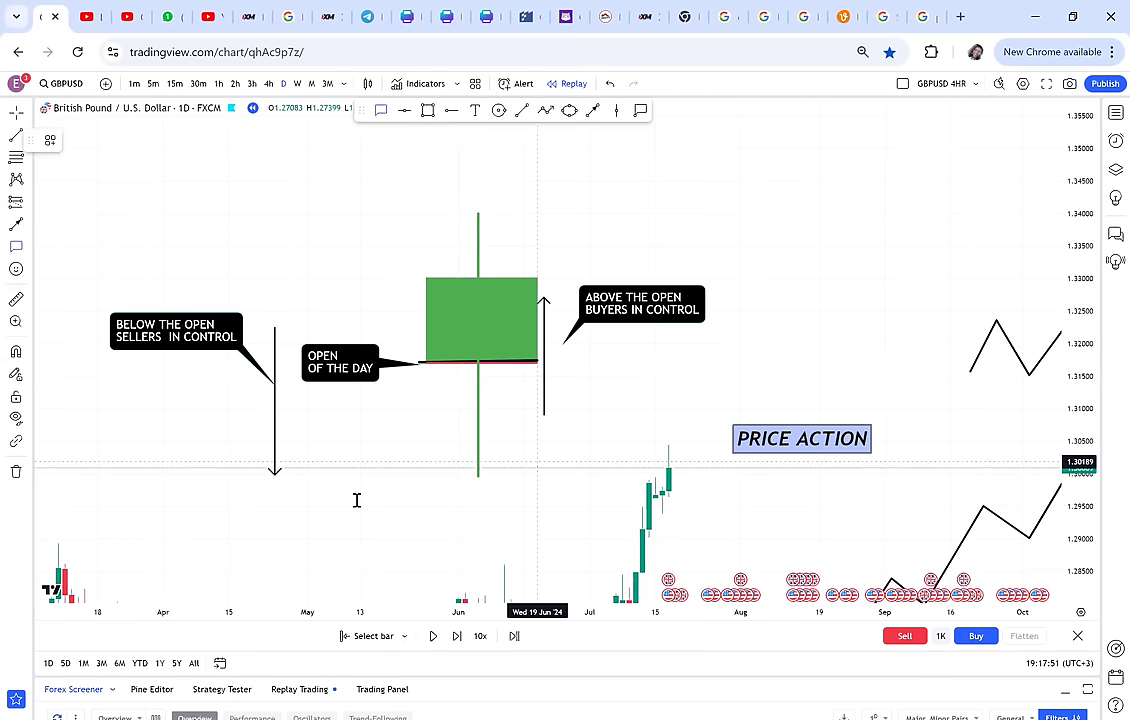
left_click_drag(356, 500, 471, 471)
type("LO")
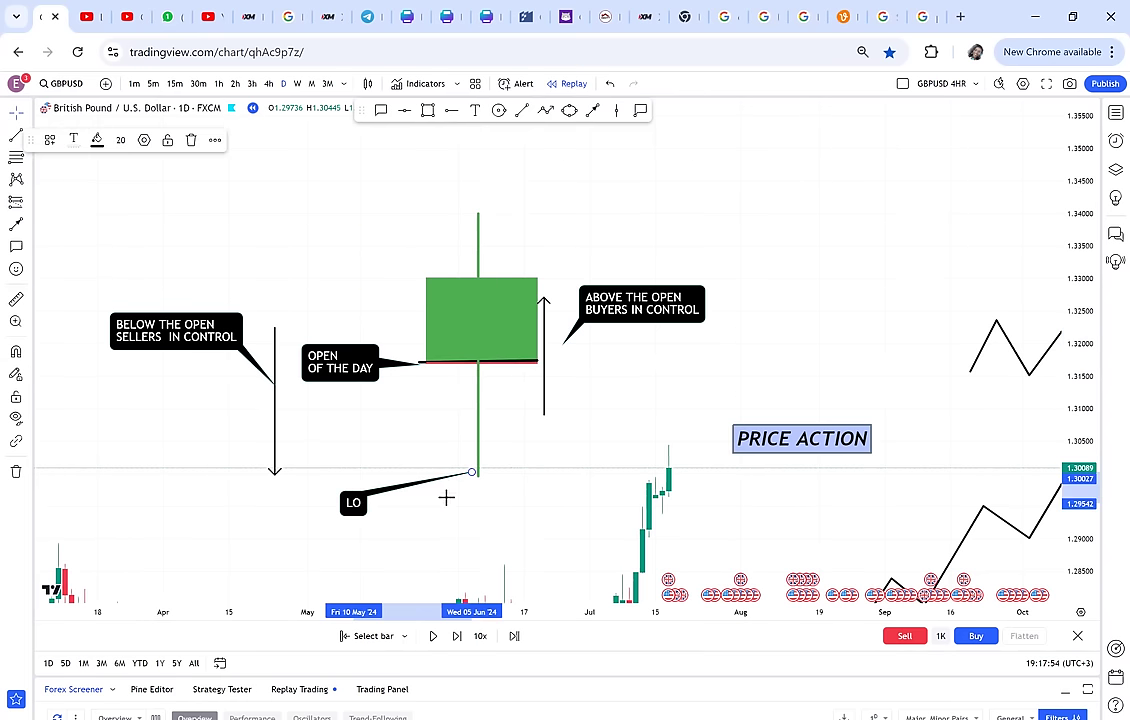
type("W")
left_click(483, 455)
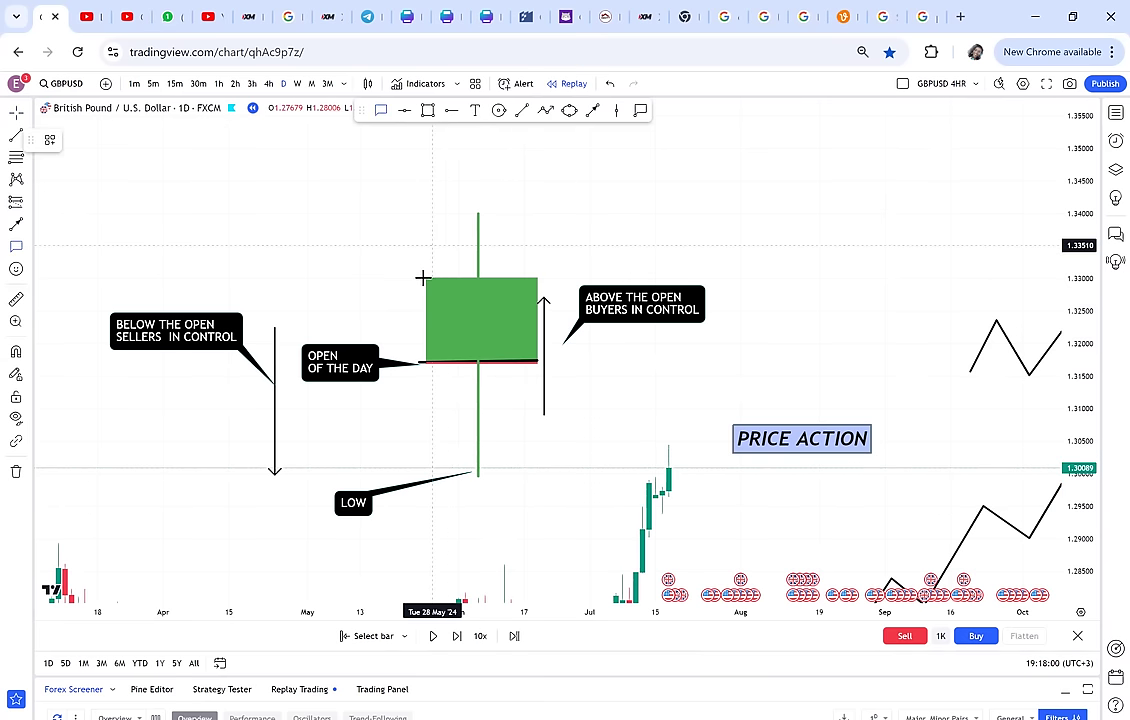
Add a "CLOSE" callout pointing to the upper-left corner of the green rectangle.
left_click_drag(361, 246, 426, 277)
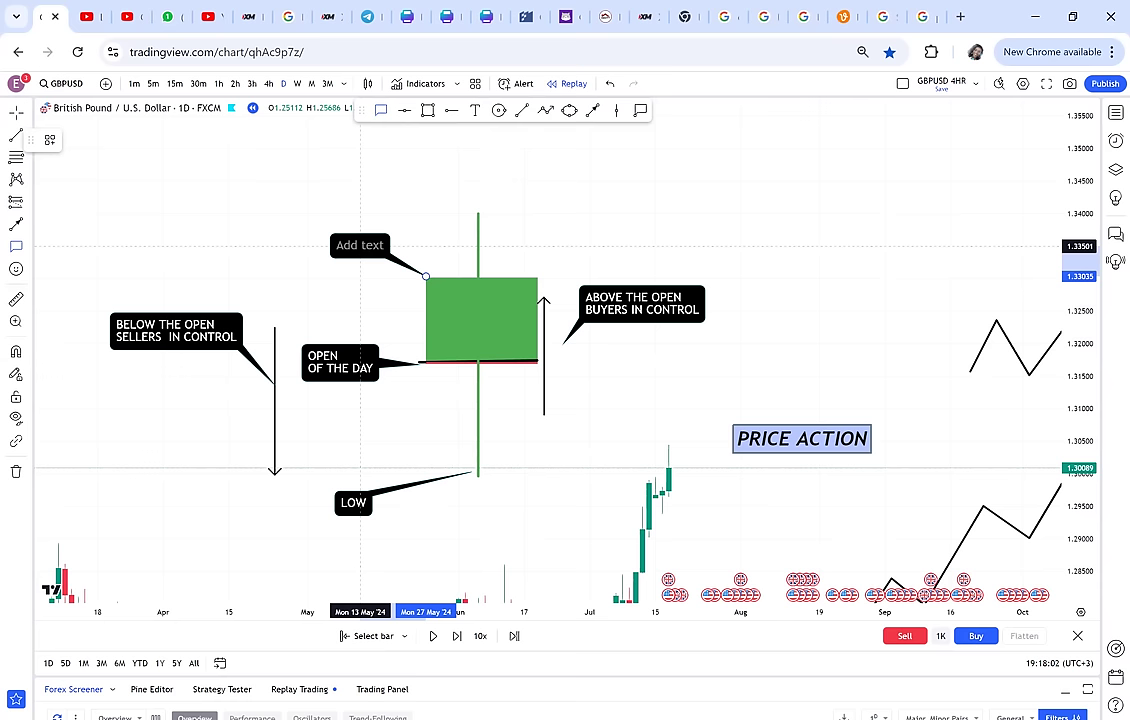
type("CLOSE")
left_click(403, 218)
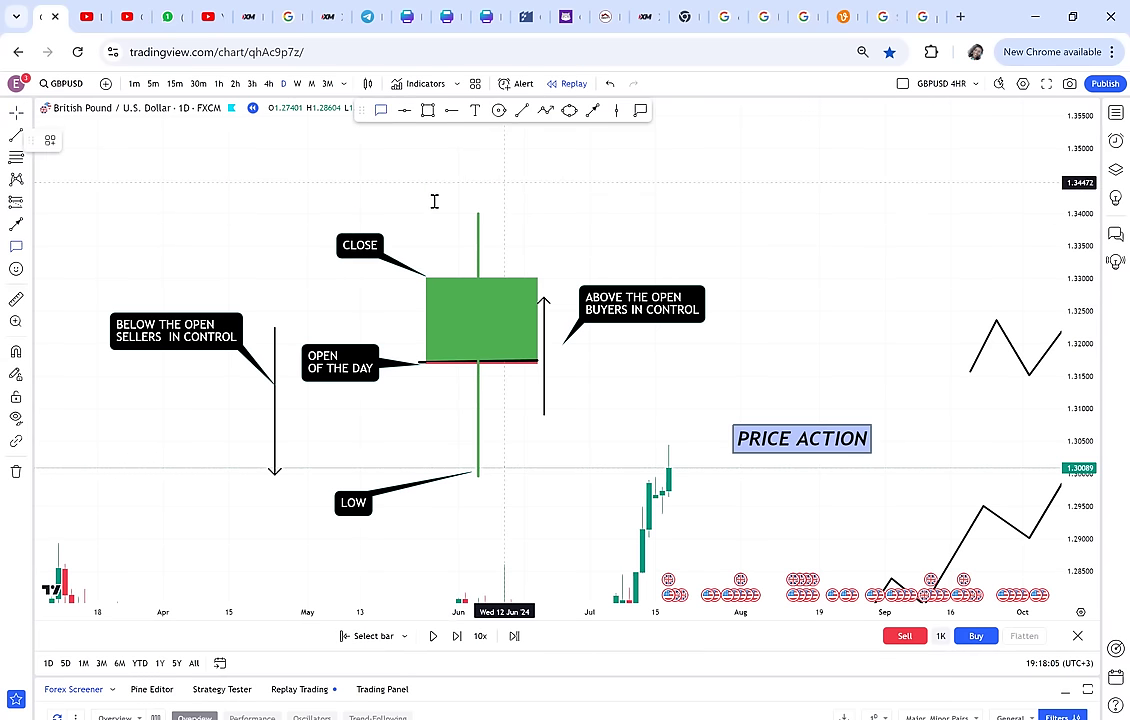
Add a callout at the upper end of the green wick and correct its text to "HIGH".
left_click(478, 217)
type("HIG")
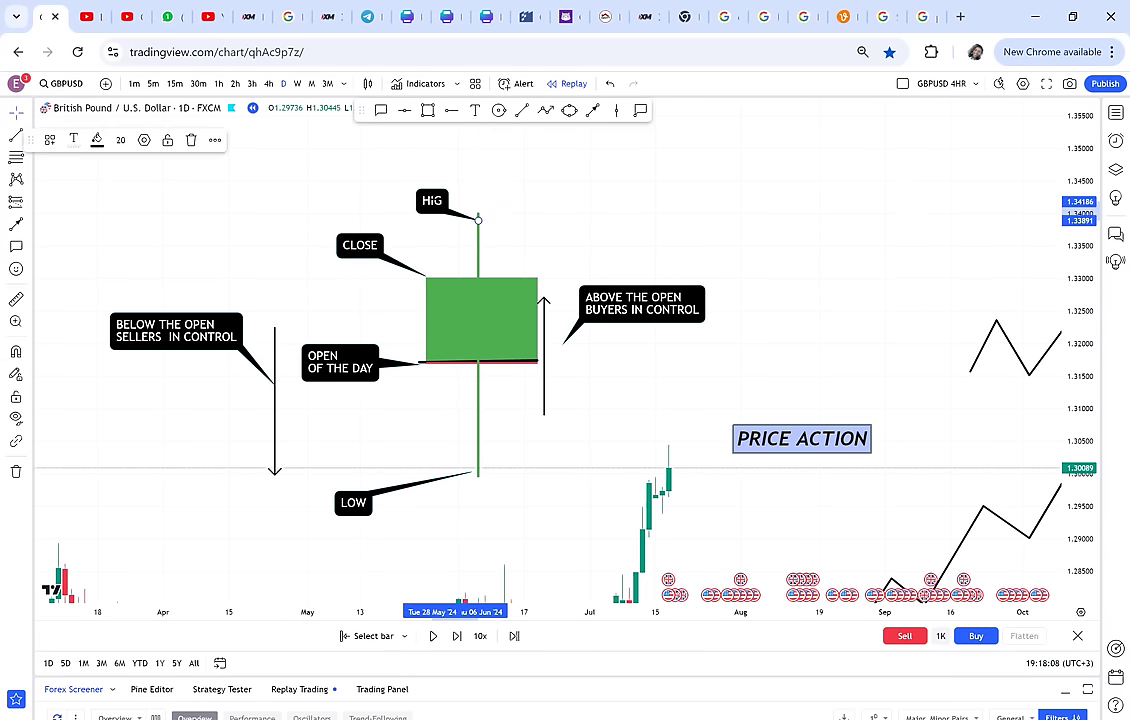
type("HH")
left_click(452, 213)
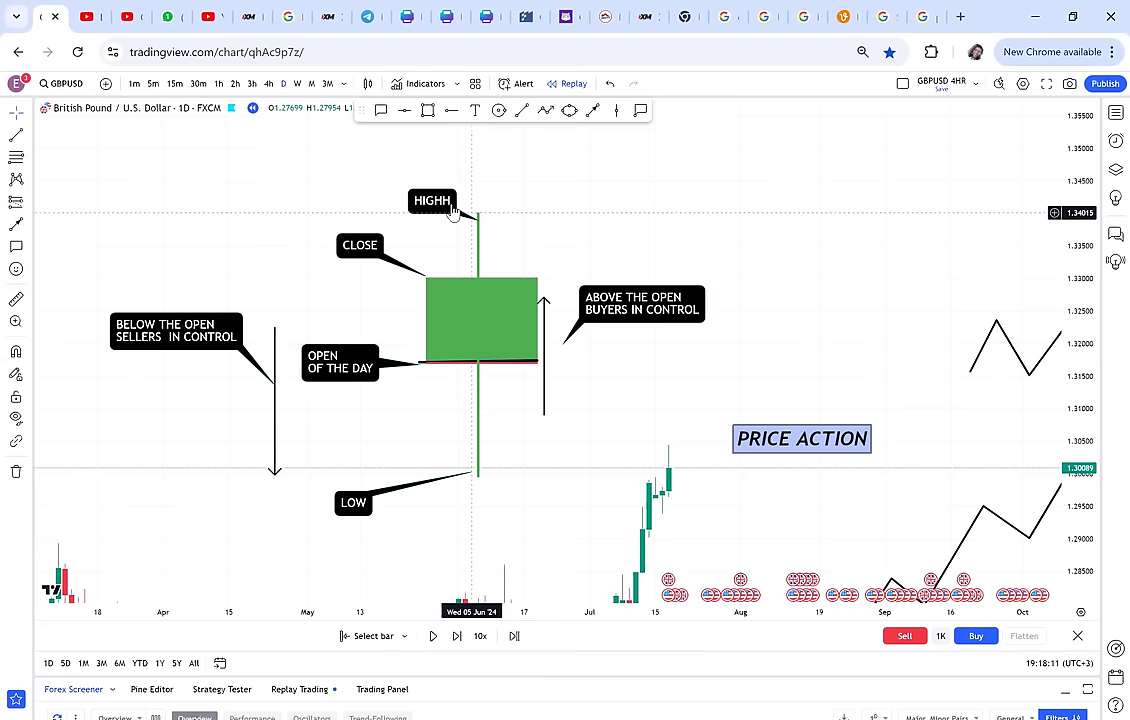
left_click(453, 213)
double_click(452, 204)
left_click(509, 331)
key("BackSpace")
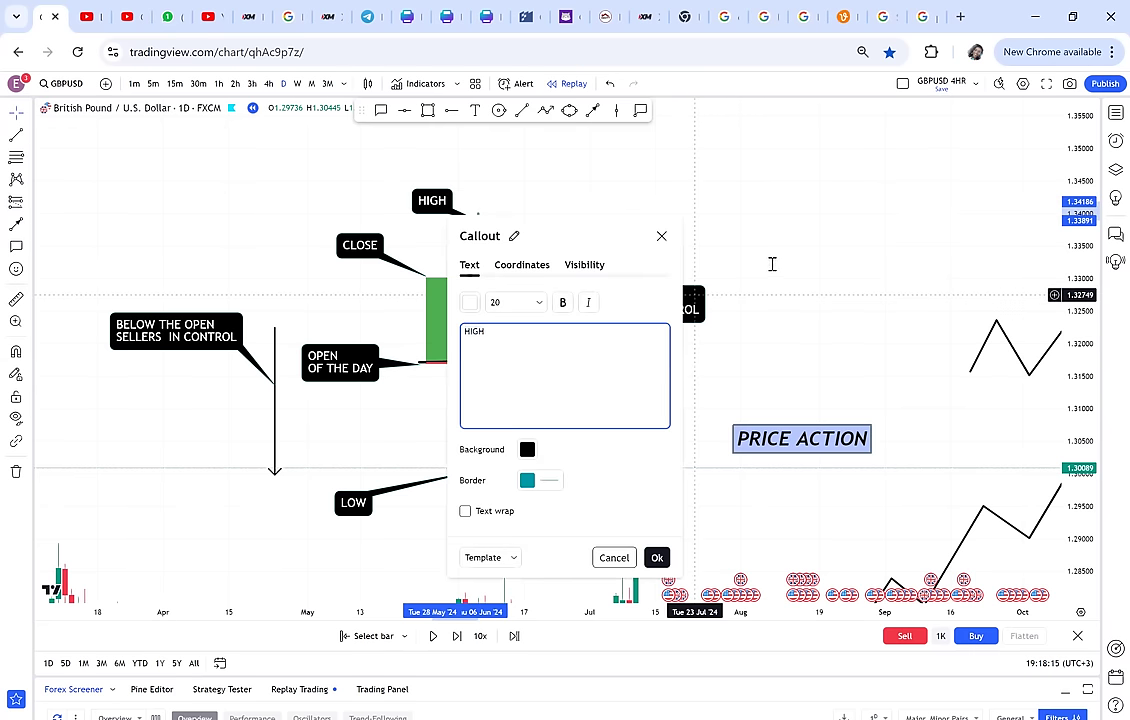
left_click(770, 260)
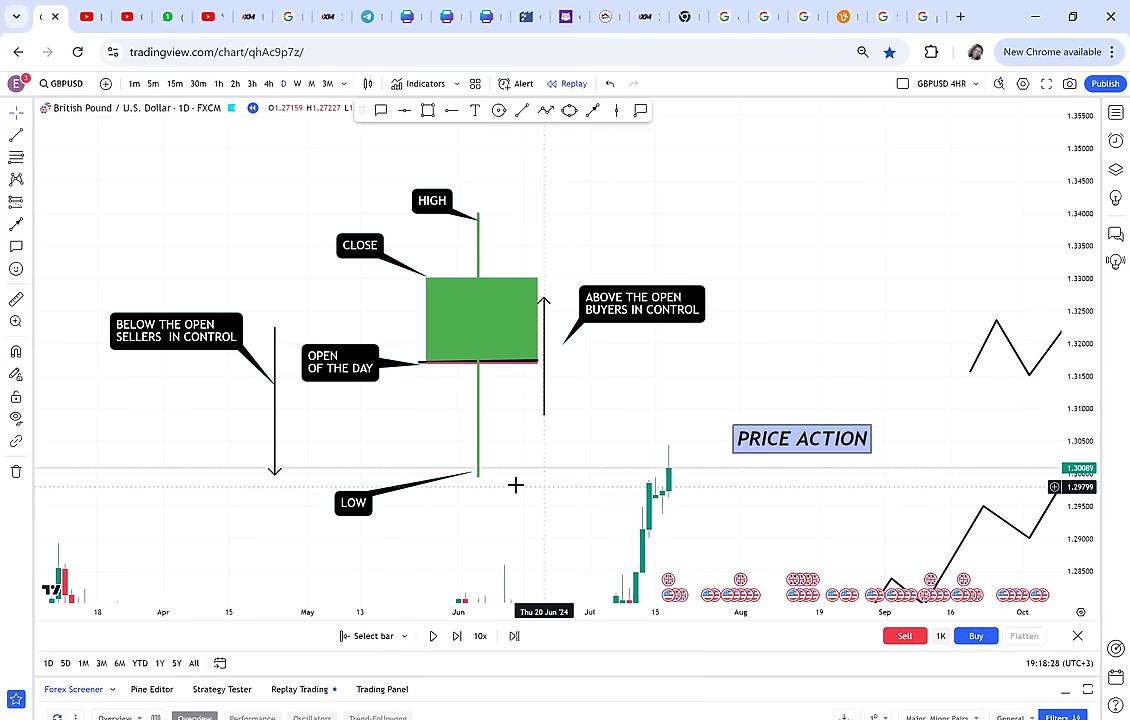
Remove all drawings from the chart.
left_click_drag(554, 455, 671, 348)
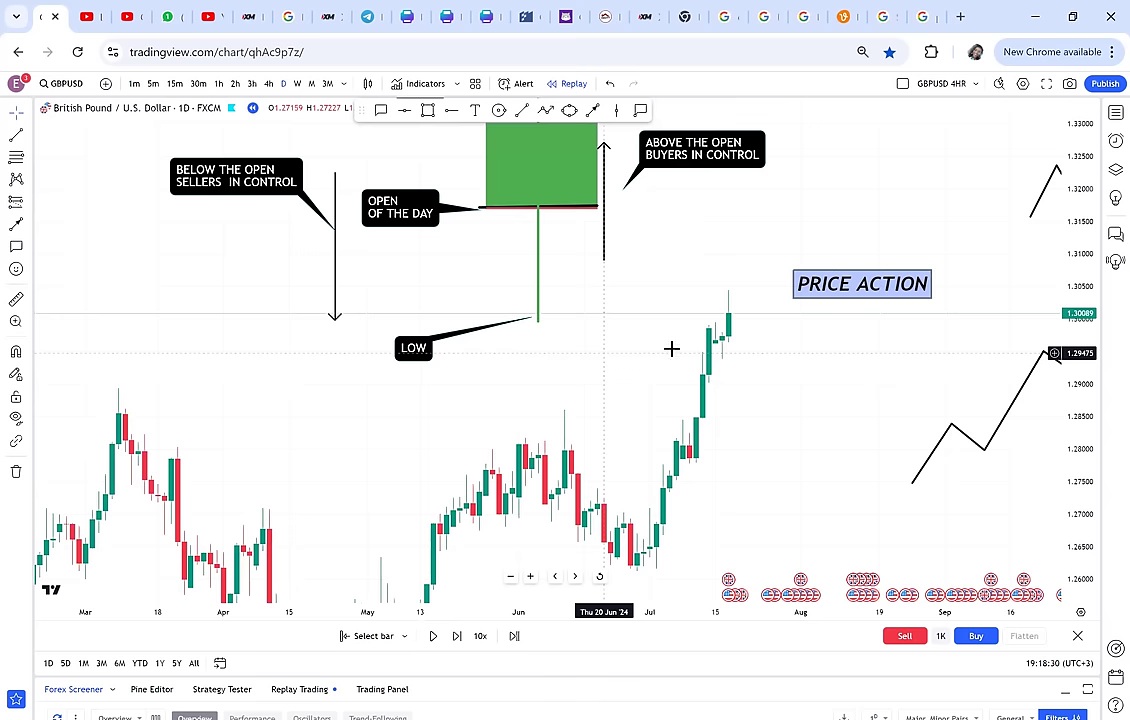
mouse_move(800, 395)
left_mouse_down()
mouse_move(628, 436)
mouse_move(608, 535)
mouse_move(580, 542)
mouse_move(585, 479)
left_mouse_up()
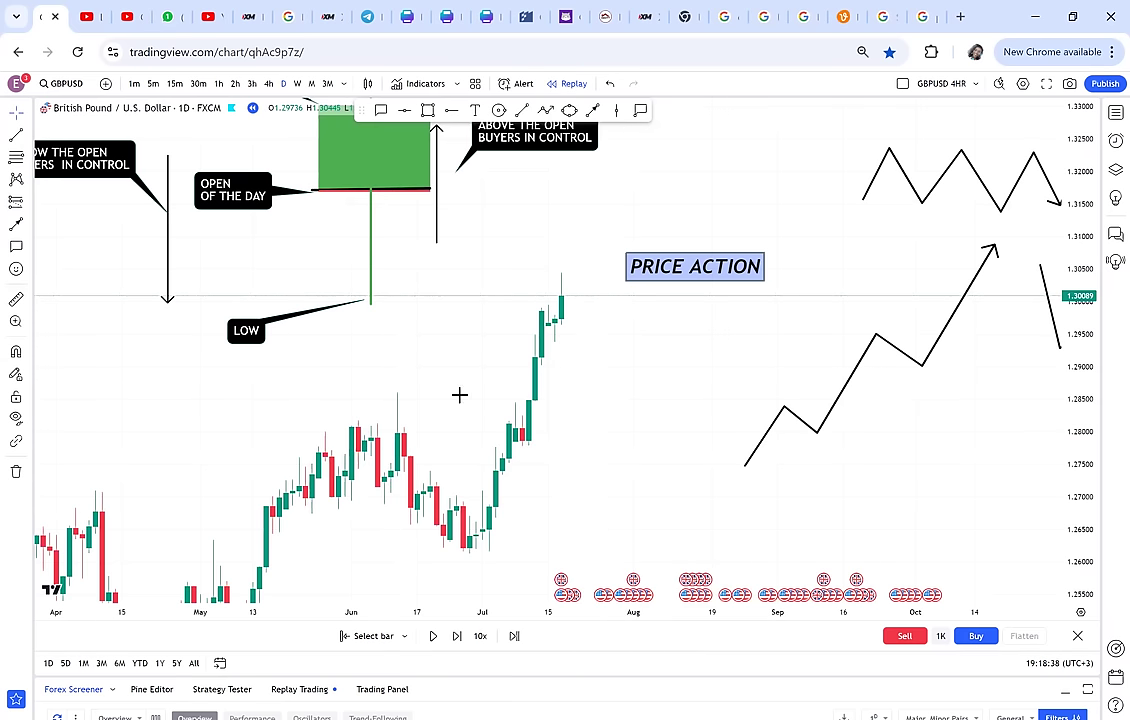
left_click(16, 471)
left_click(91, 469)
left_click_drag(712, 318, 705, 350)
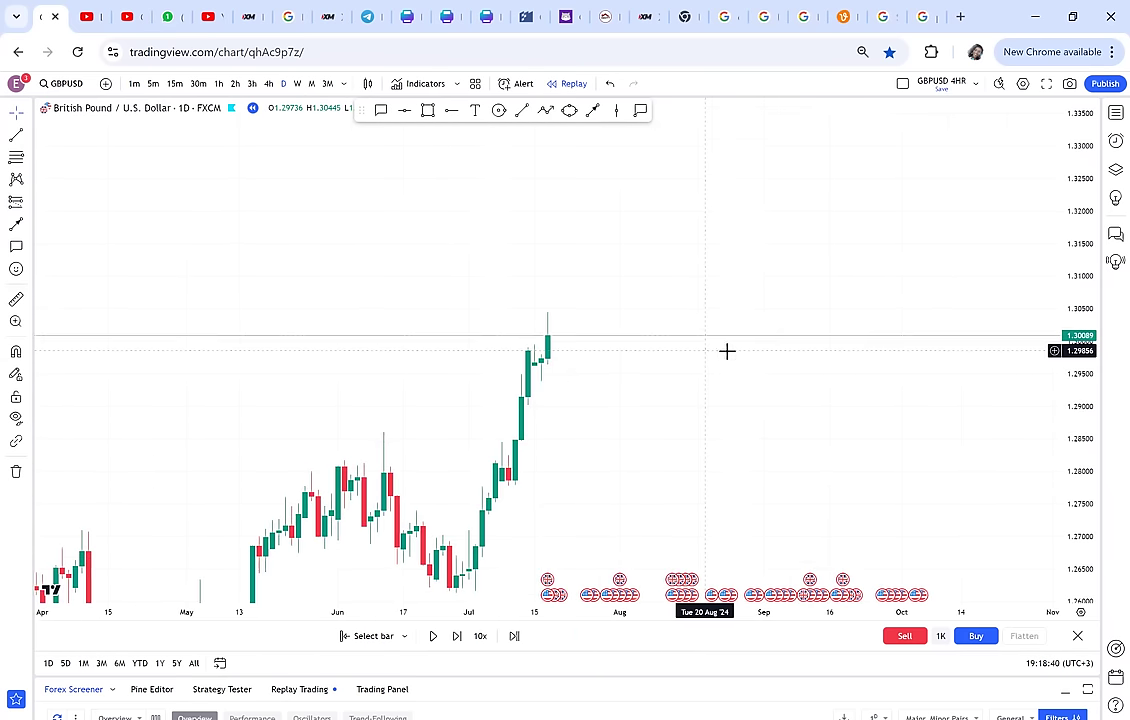
Draw a circle centred at about 1.299 around the most recent daily candles.
scroll(600, 381, "up", 1)
scroll(648, 368, "up", 1)
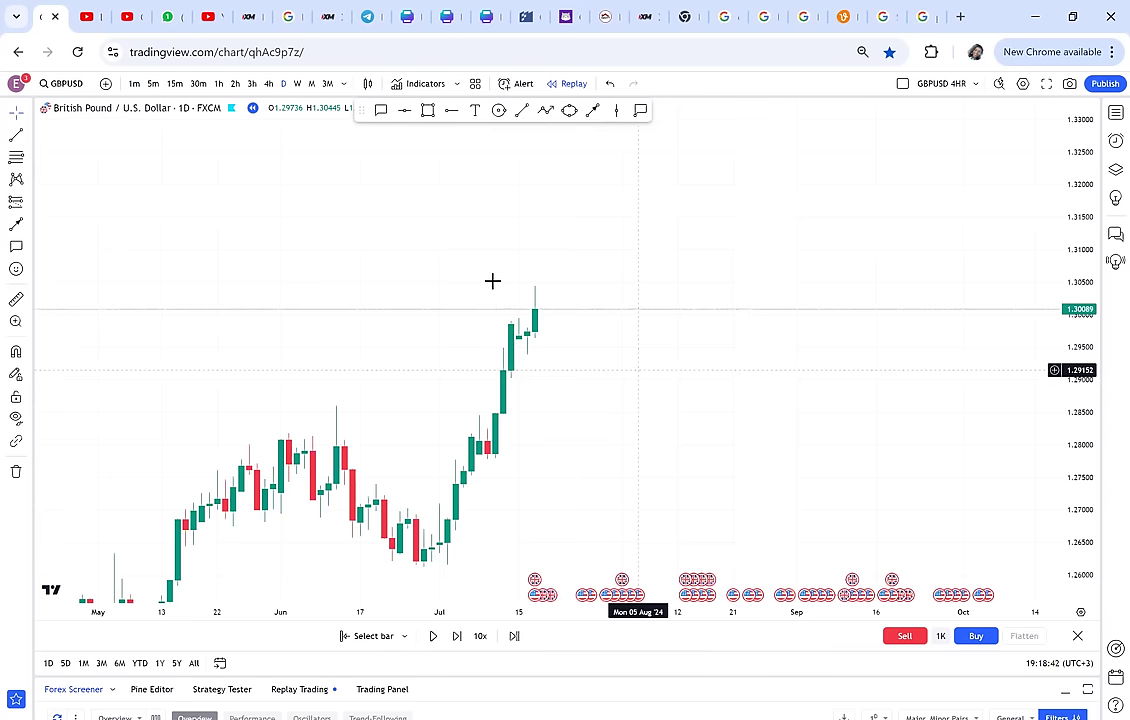
left_click_drag(526, 314, 535, 312)
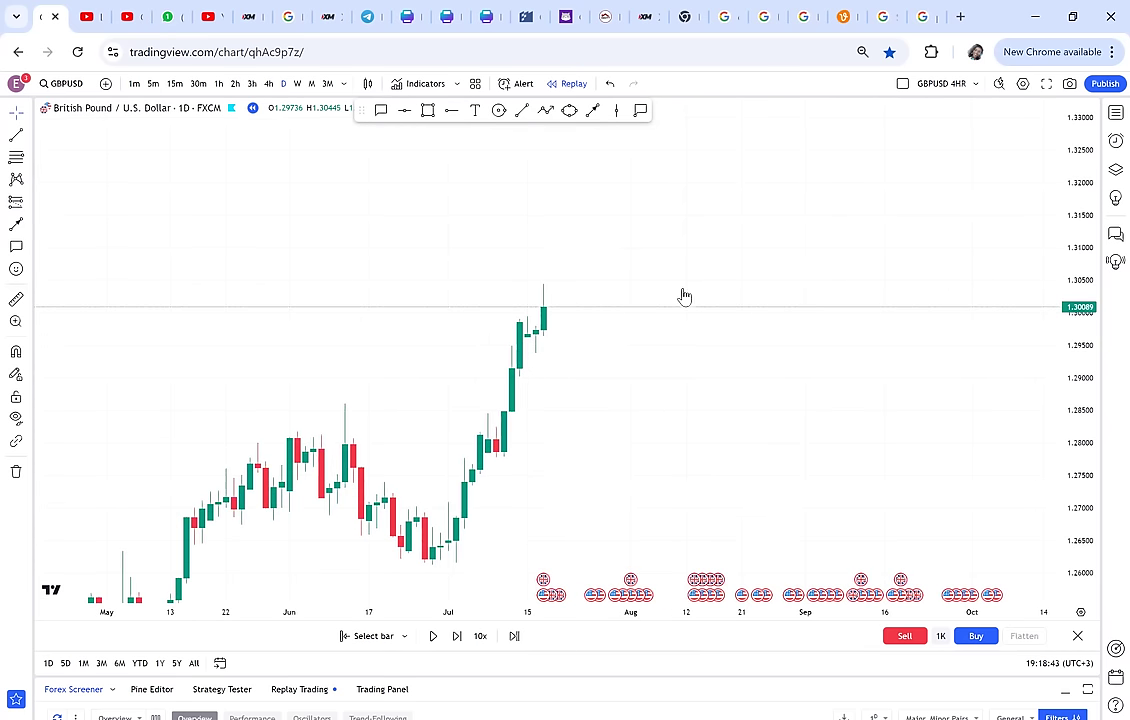
left_click(512, 318)
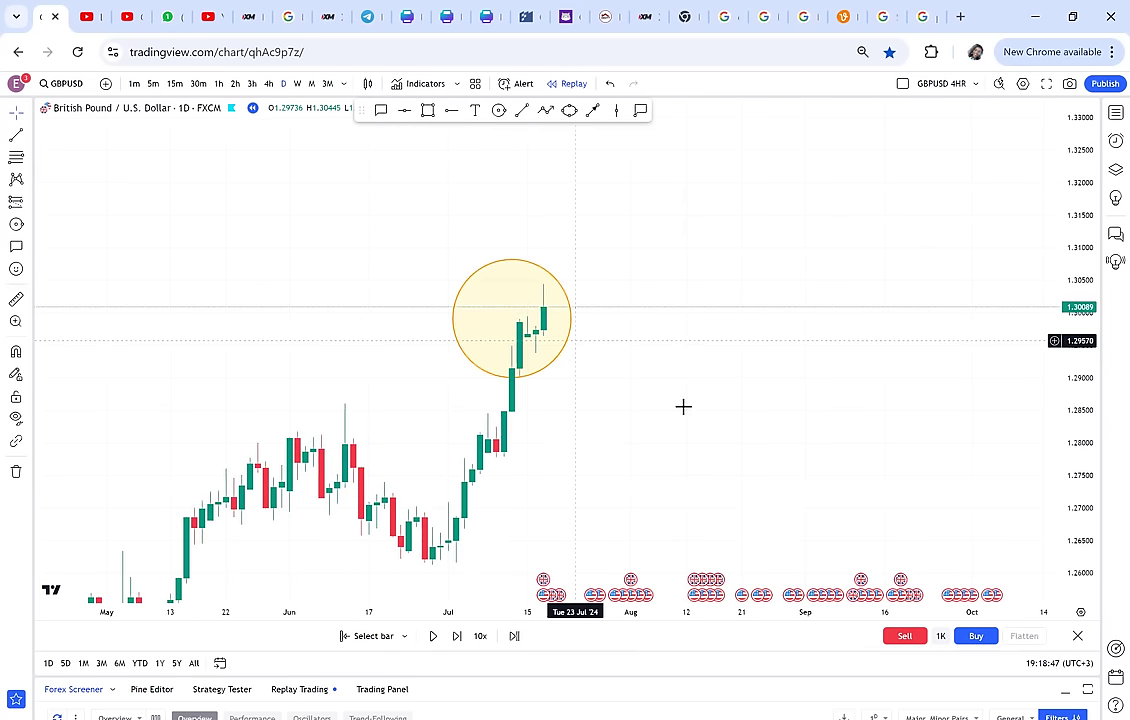
Draw a rising trend line from the 22 April low at about 1.230 to about 1.291 on 6 September and colour it black.
scroll(838, 337, "down", 5)
left_click_drag(838, 337, 641, 363)
left_click_drag(1072, 245, 1072, 354)
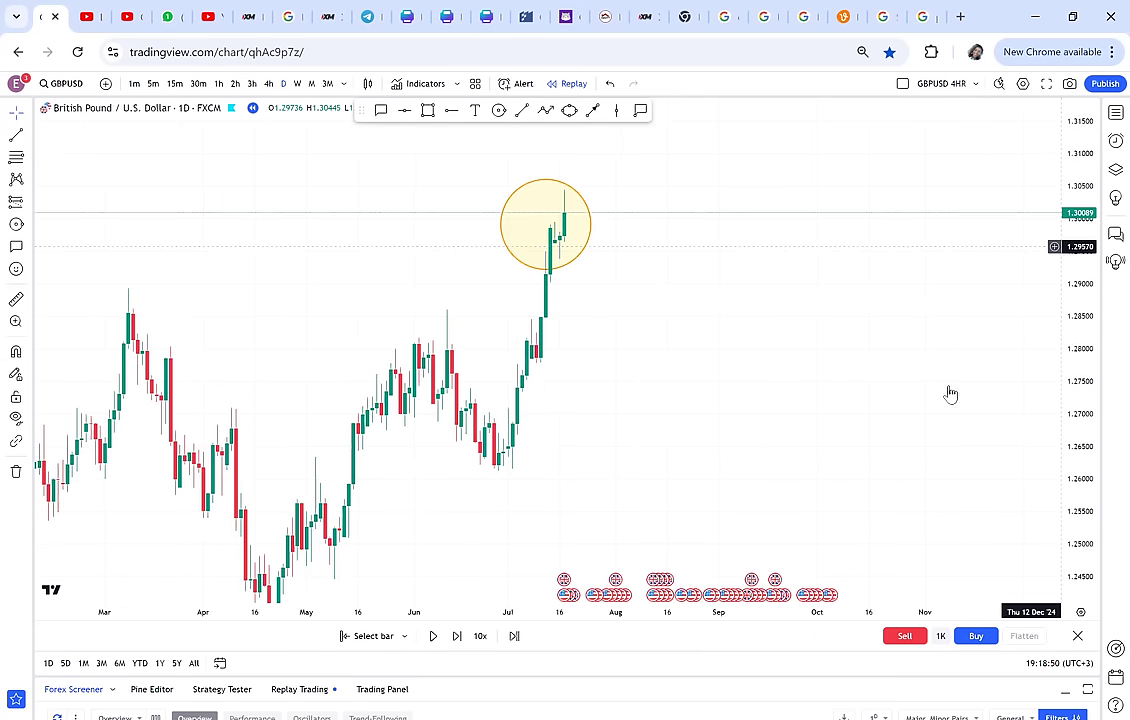
left_click_drag(859, 398, 802, 381)
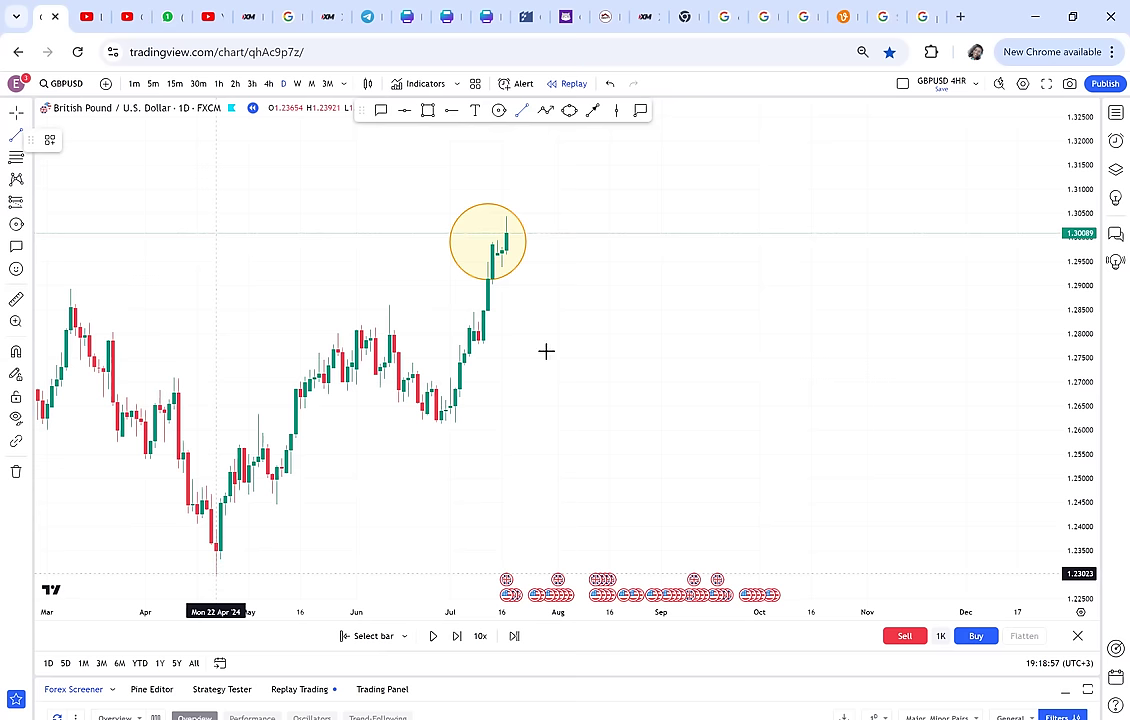
left_click(216, 572)
left_click(679, 280)
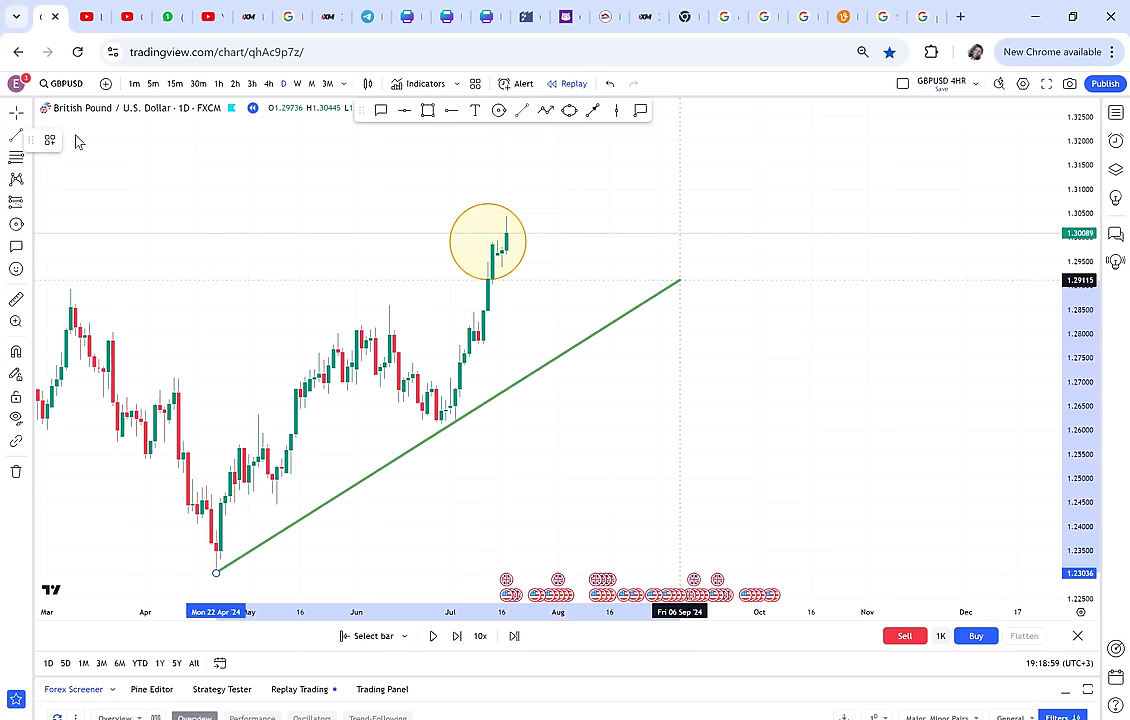
left_click(73, 140)
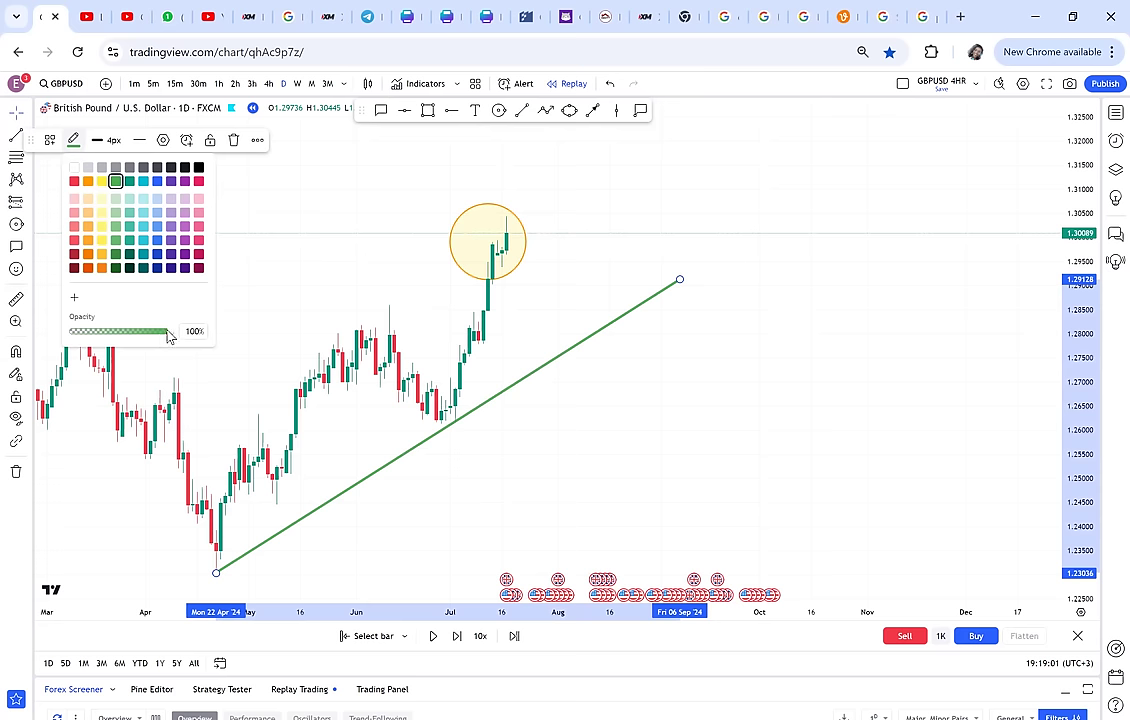
left_click(200, 168)
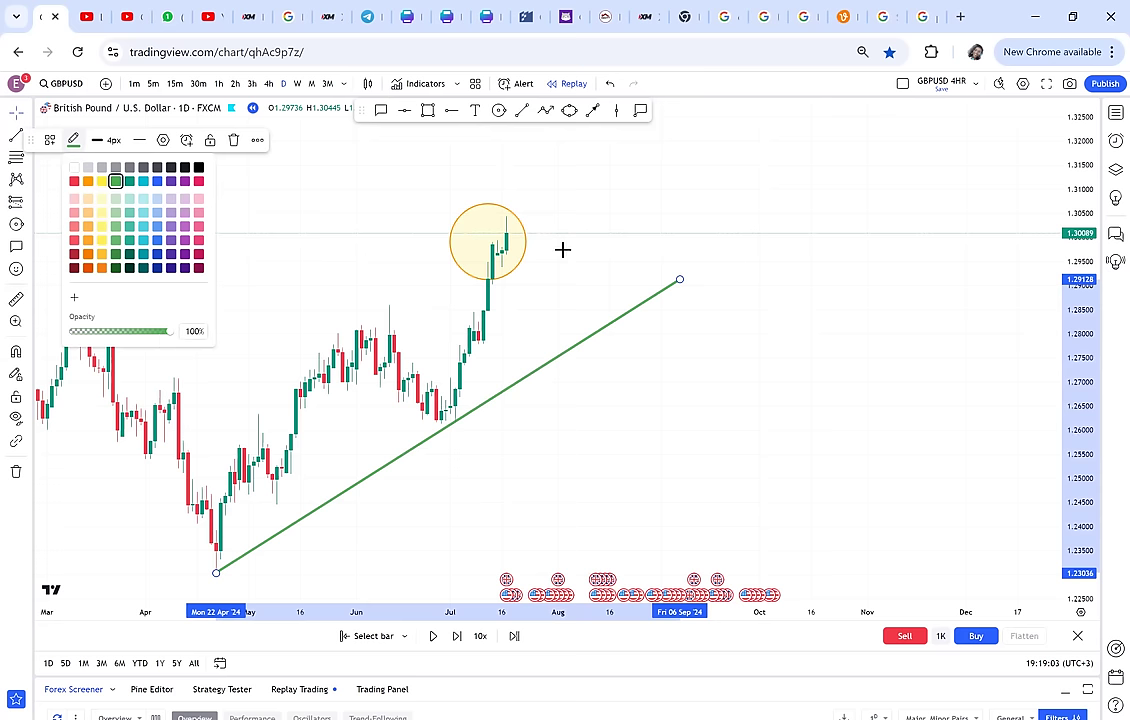
left_click(477, 150)
Draw a zigzag arrow path from the latest candle down to the trend line at about 1.272 and up to about 1.319.
left_click(545, 110)
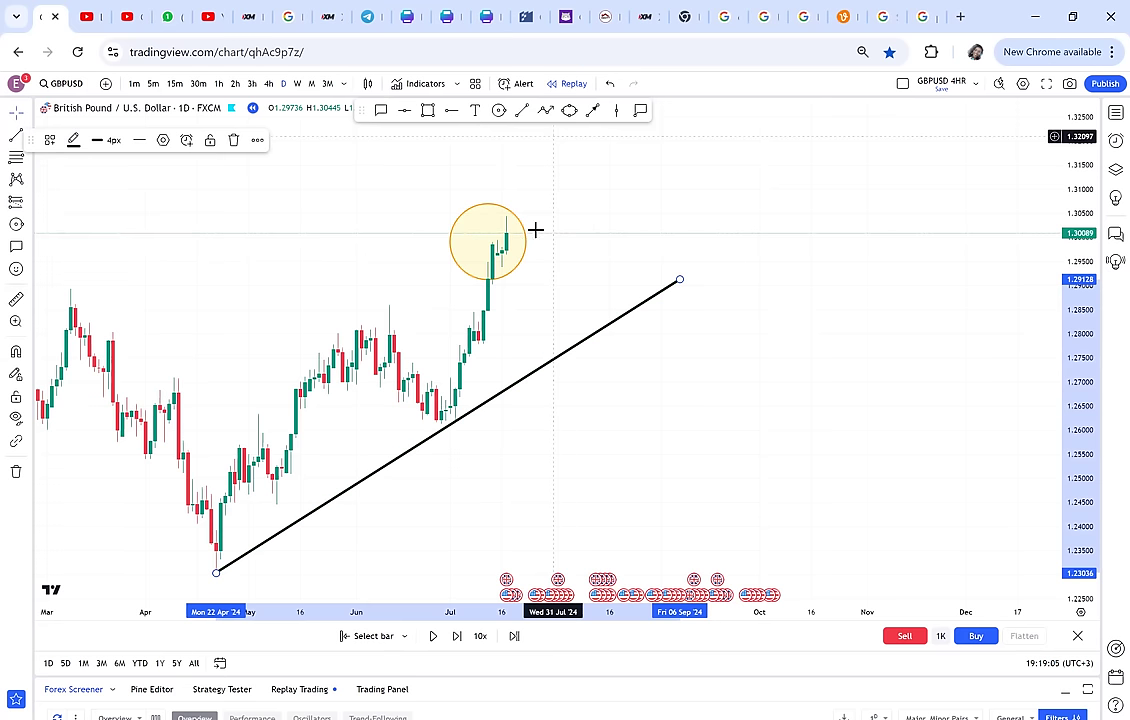
left_click(528, 372)
left_click(558, 303)
left_click(567, 314)
left_click(586, 234)
left_click(600, 240)
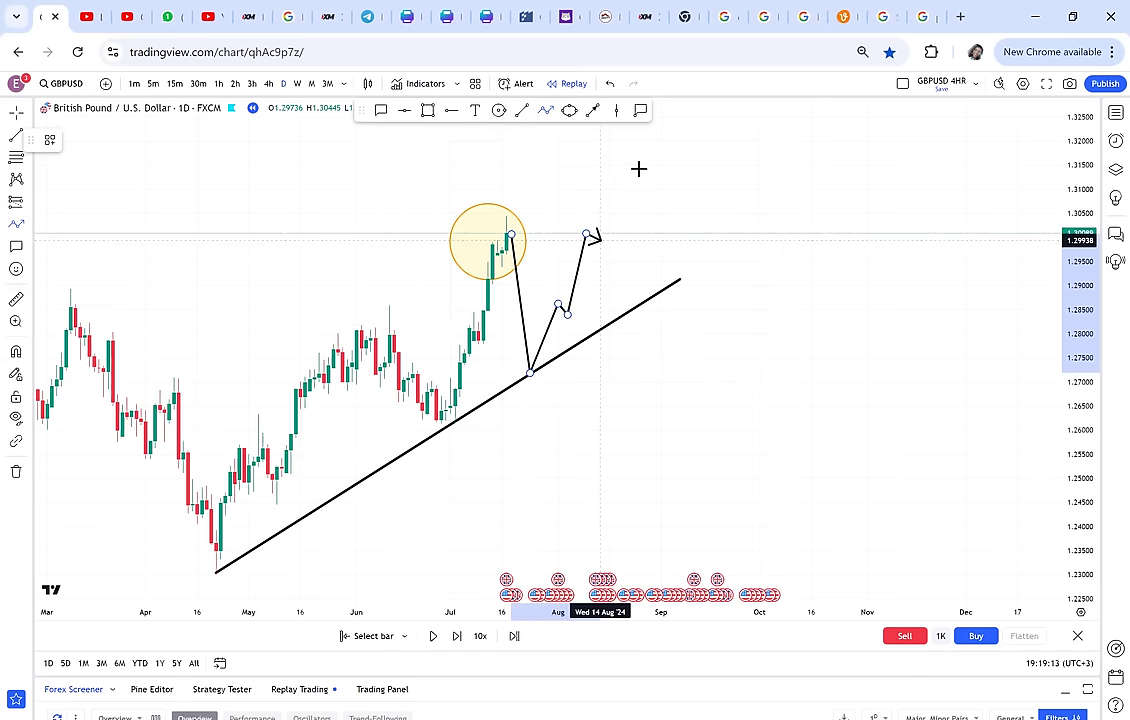
double_click(638, 148)
Delete the zigzag arrow path.
left_click_drag(699, 205, 721, 217)
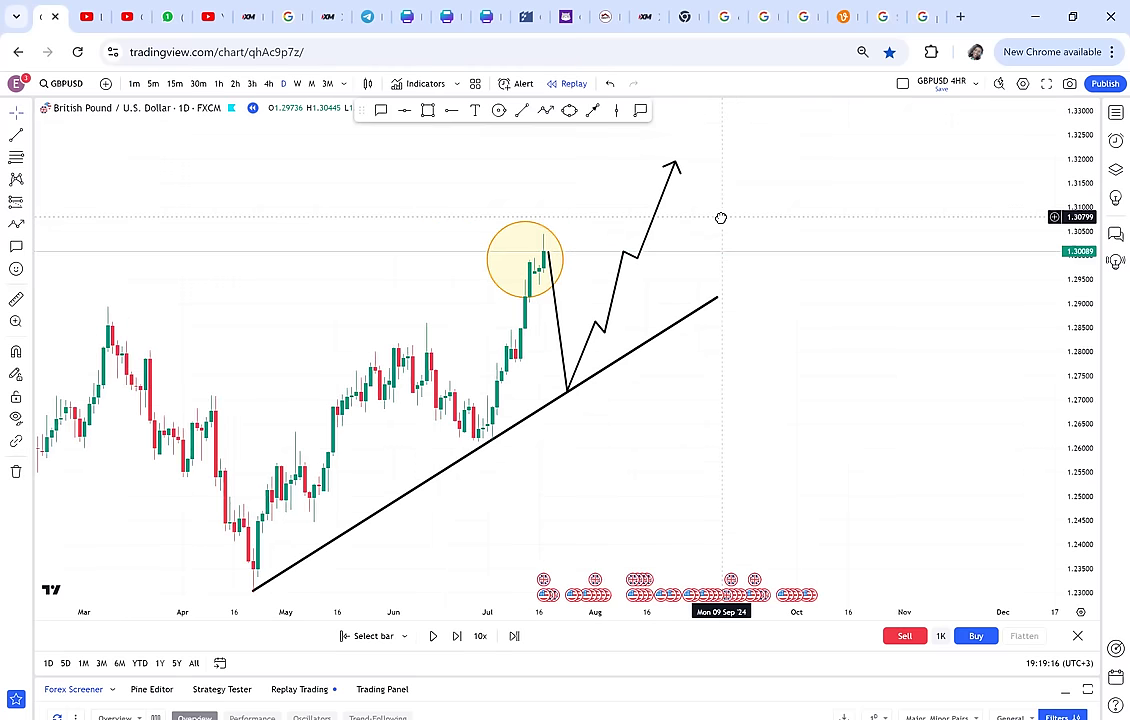
left_click(642, 260)
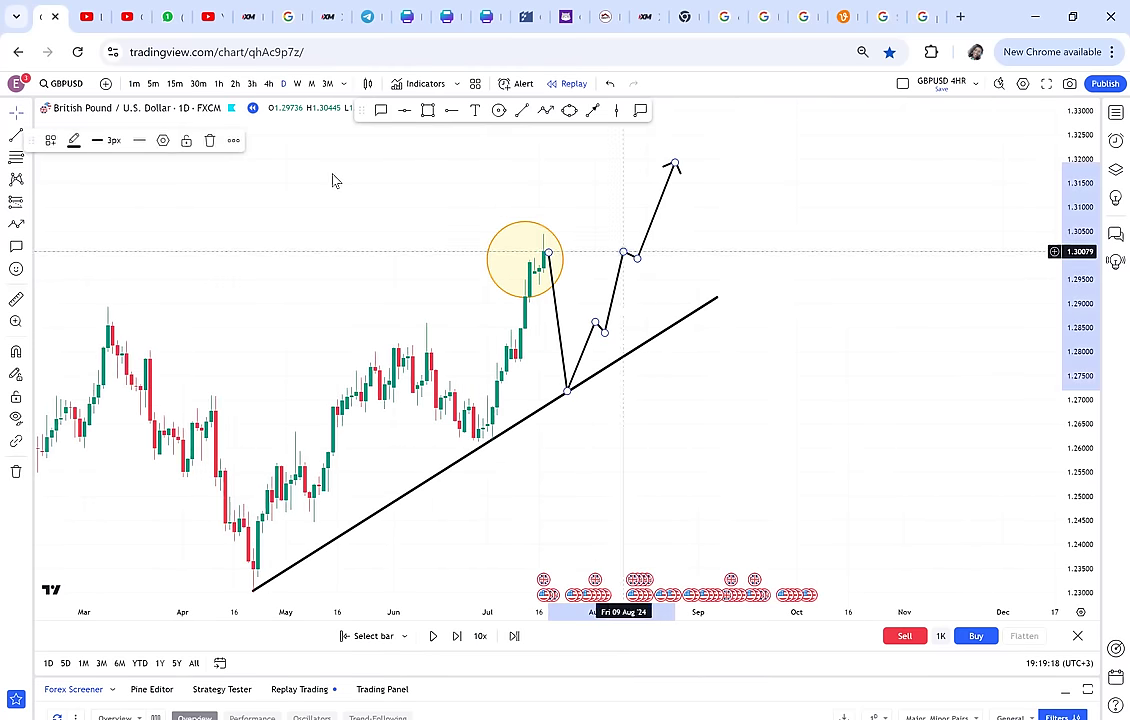
left_click(188, 129)
Add the text label "TREND = BUY" above the trend line's upper end at about 1.310.
left_click_drag(811, 261, 733, 266)
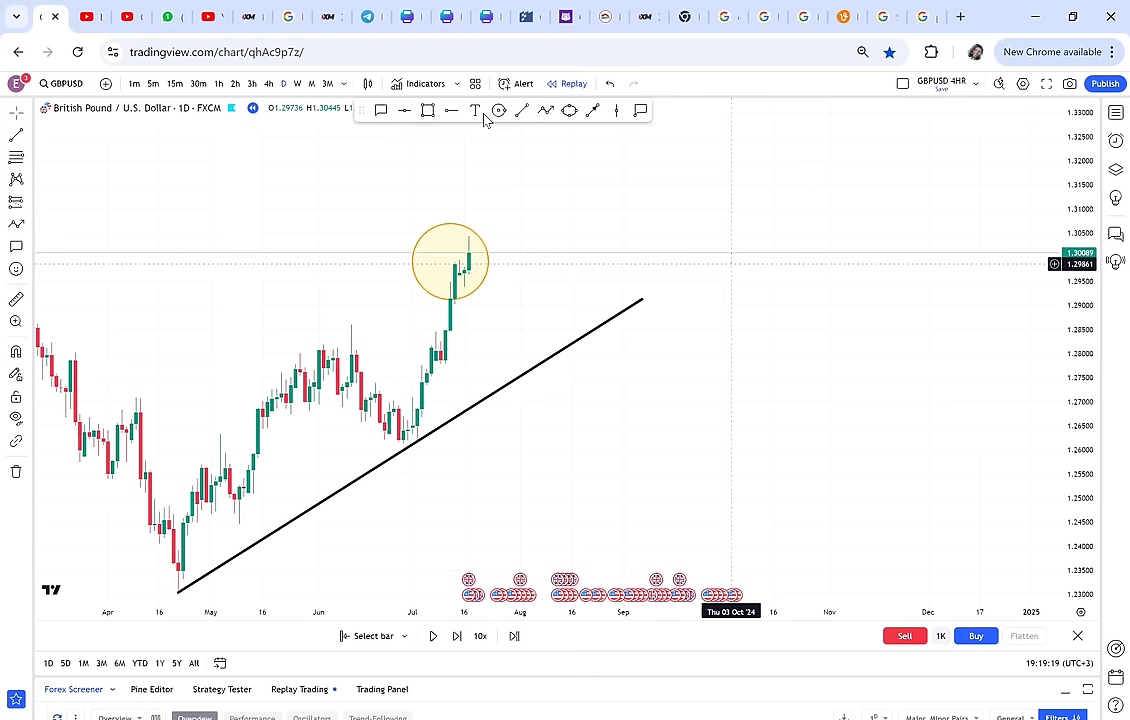
left_click(608, 212)
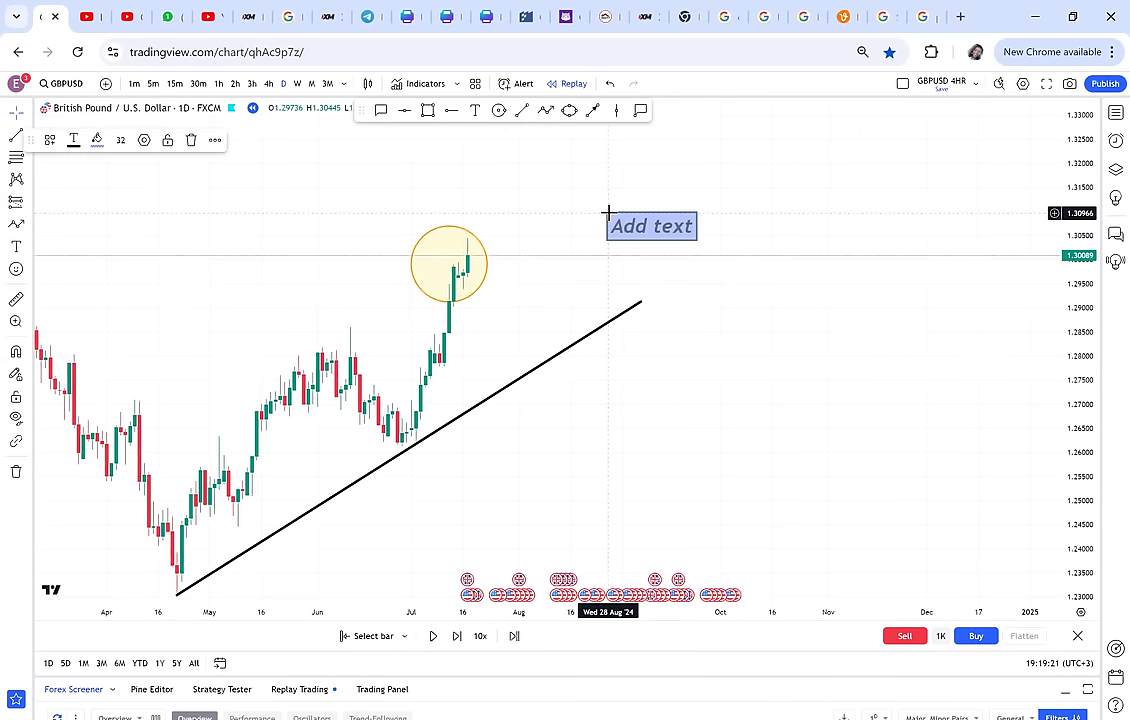
type("TREND")
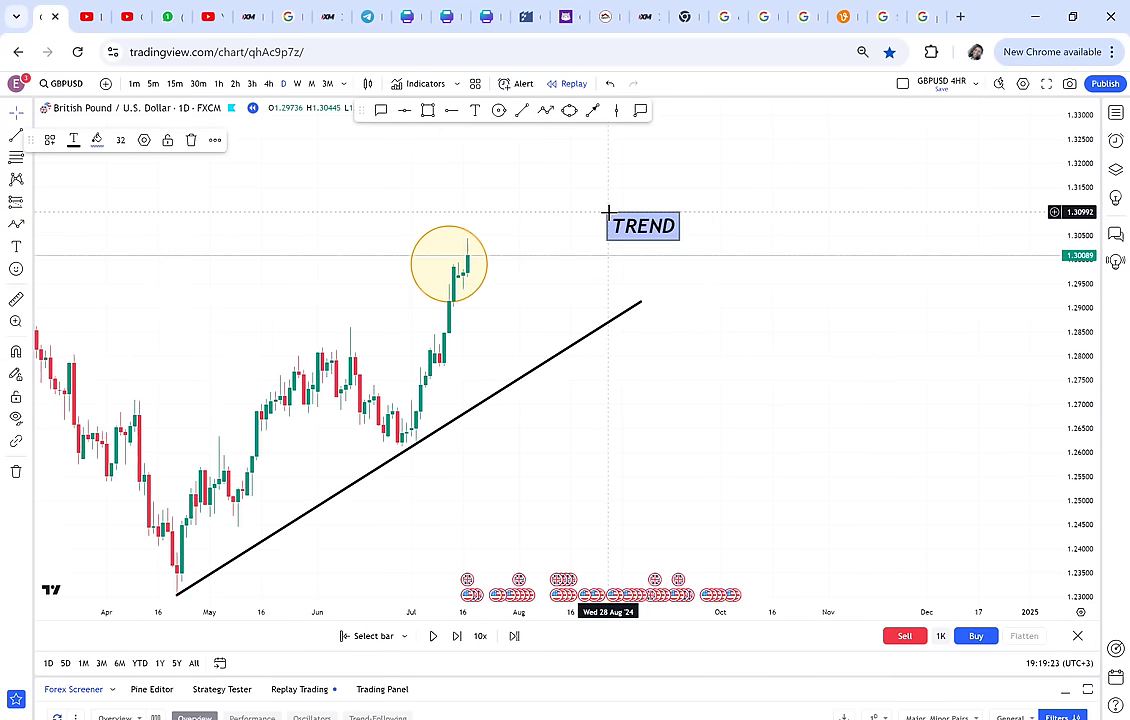
type(" = B")
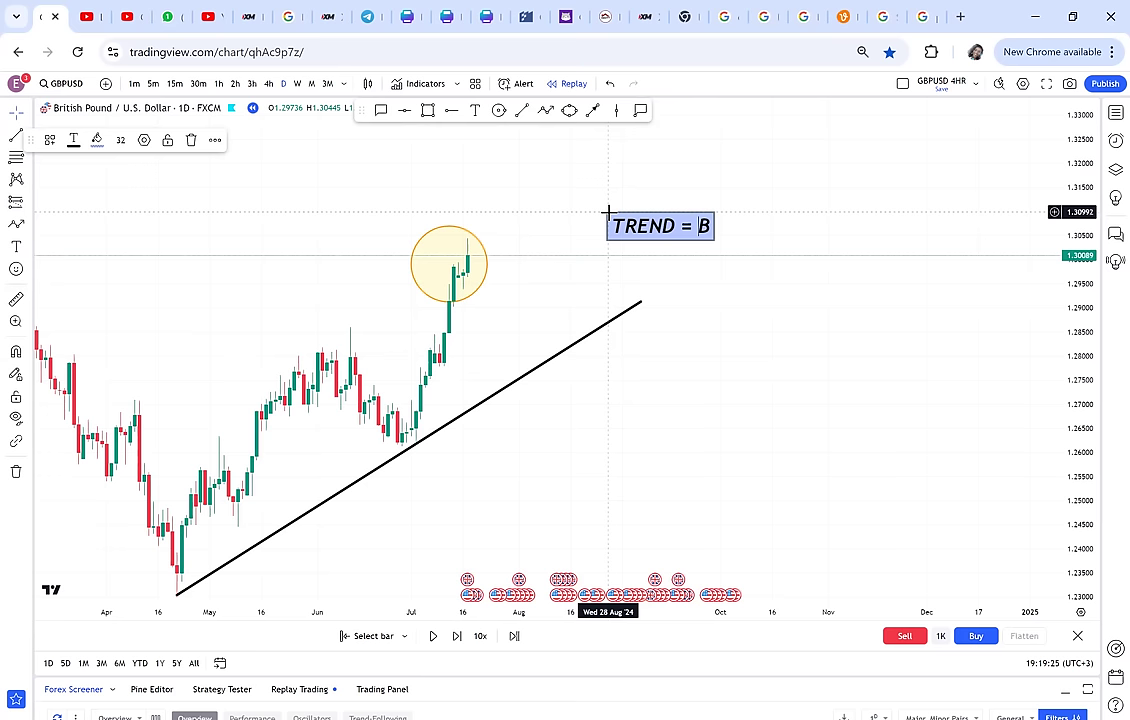
type("UY")
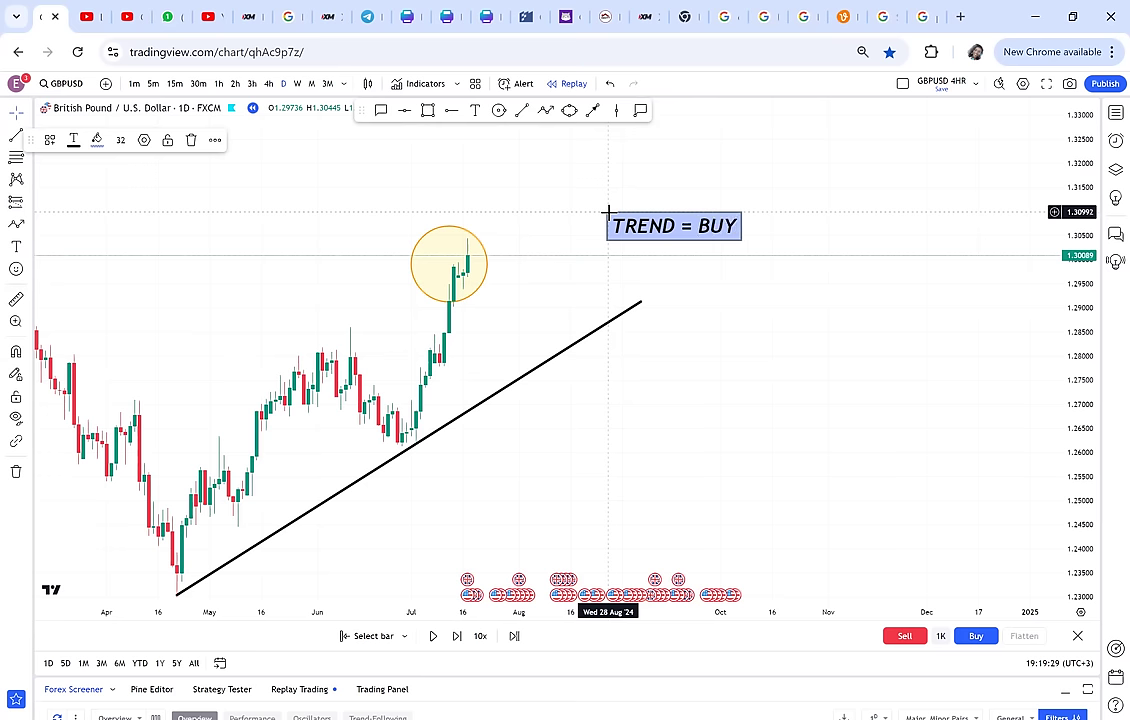
Draw a small circle around the April low at the start of the trend line.
left_click_drag(552, 398, 608, 357)
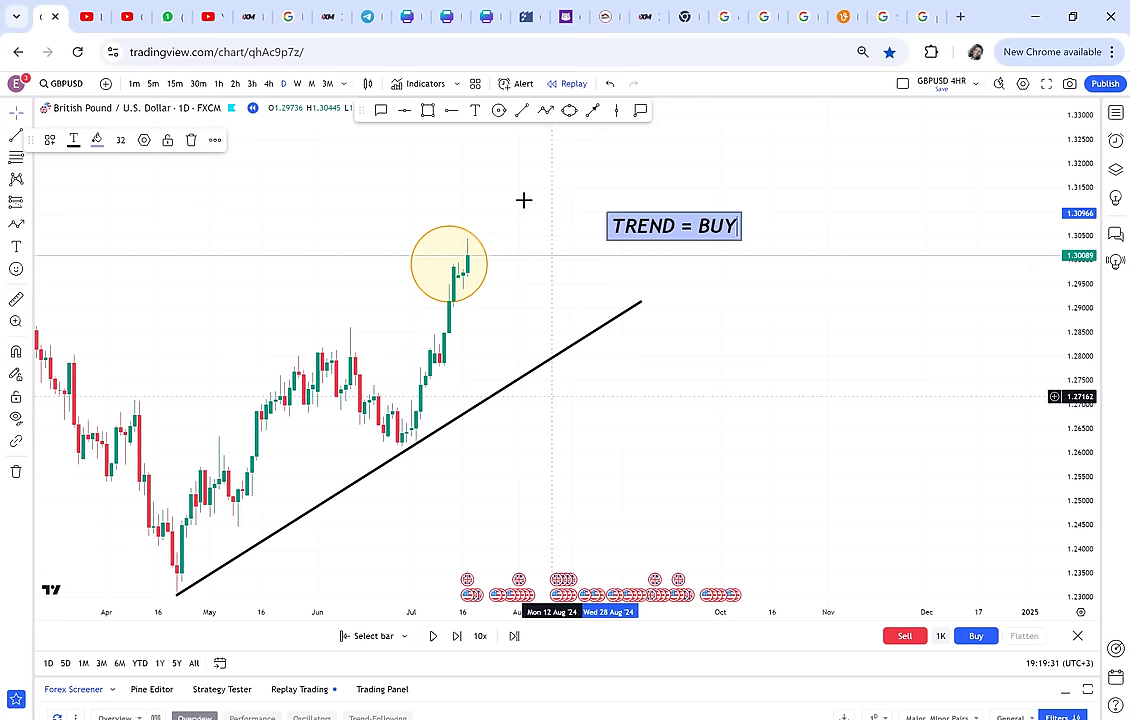
left_click(499, 111)
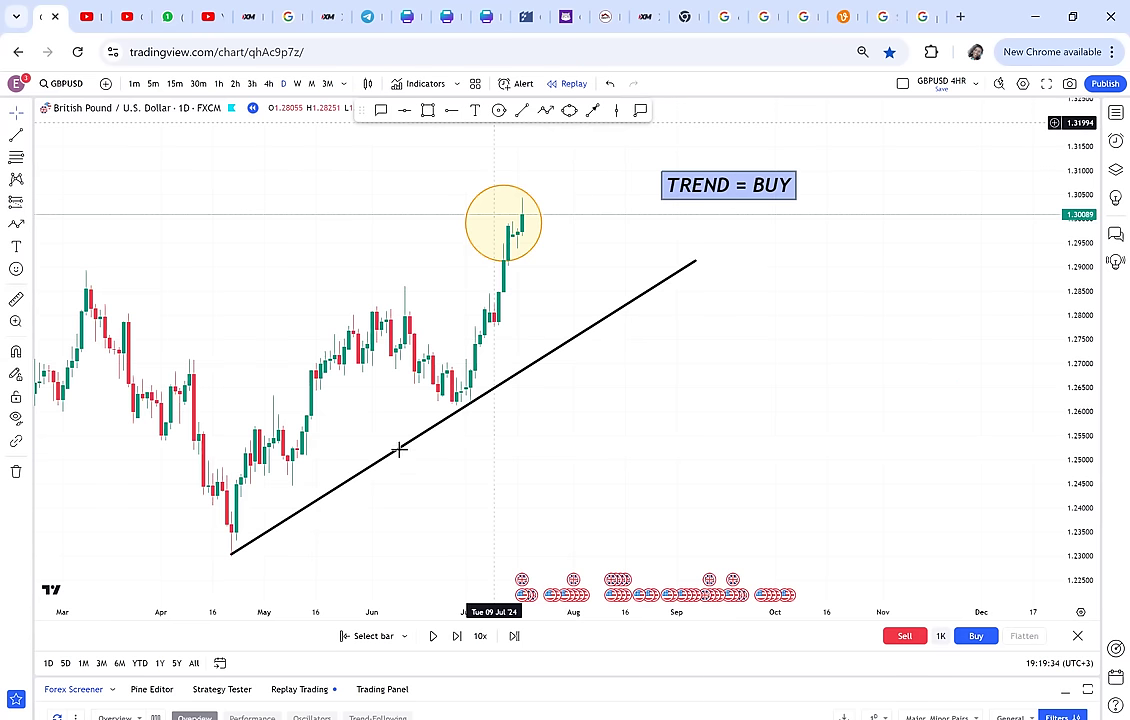
left_click_drag(231, 545, 240, 555)
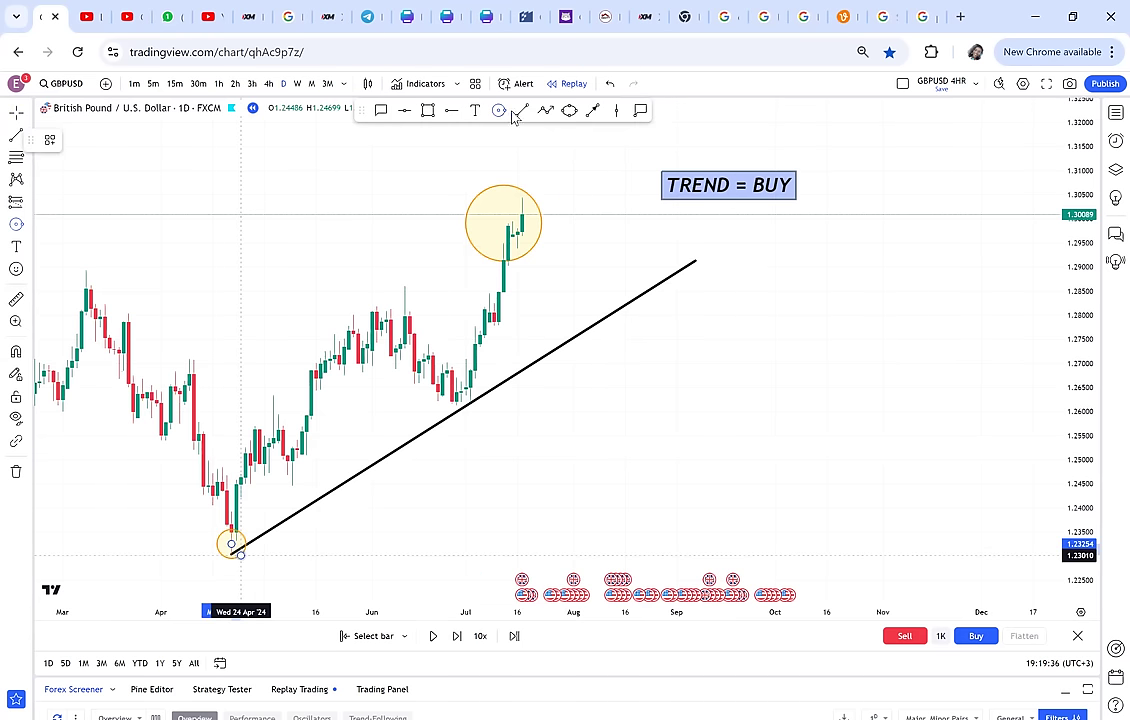
Draw a small circle around the early July low where price touches the trend line.
left_click(471, 403)
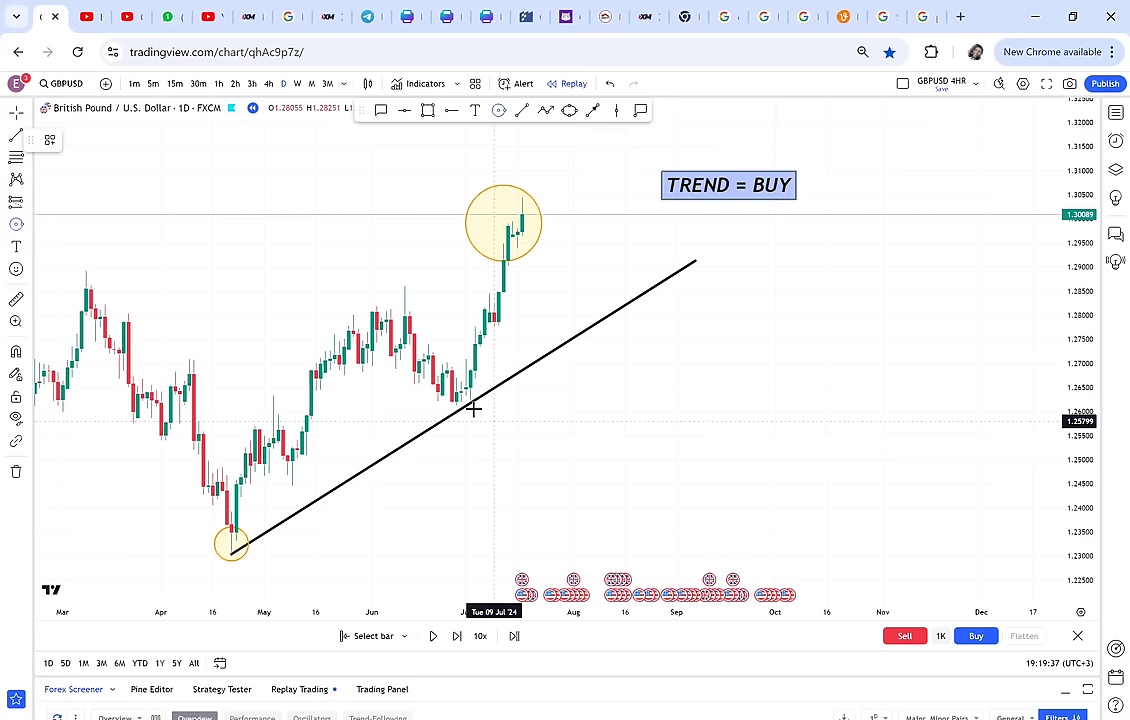
left_click_drag(470, 397, 473, 408)
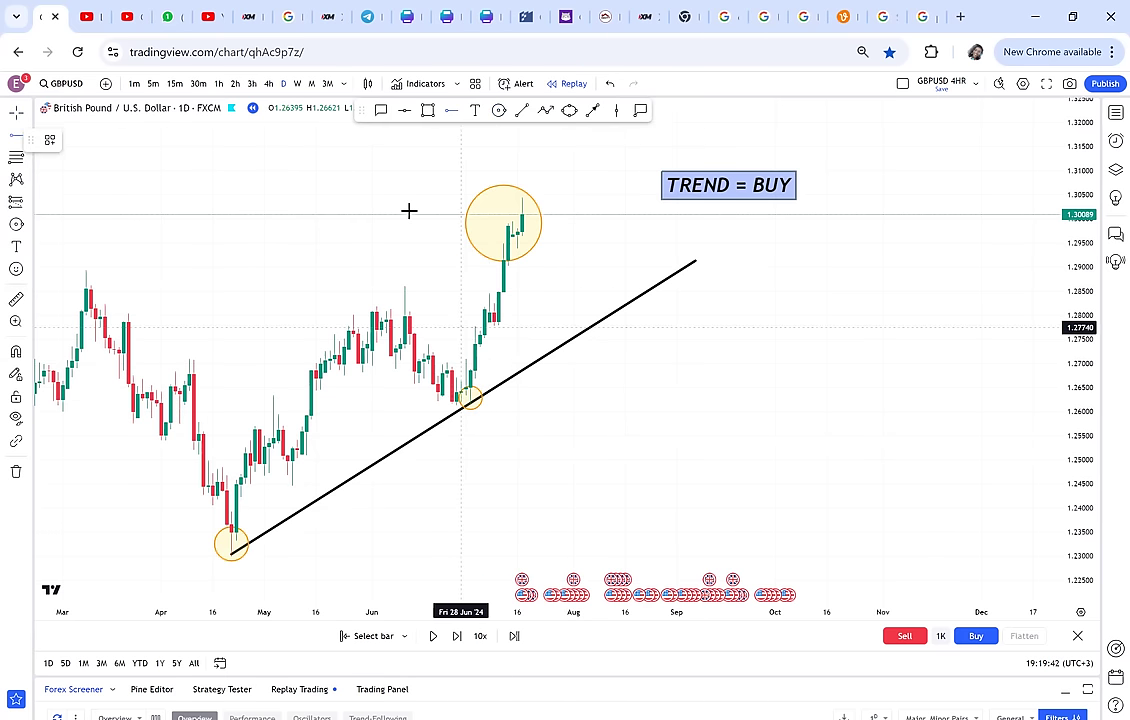
Place a horizontal ray at about 1.278 below the small July pullback and circle those pullback candles.
key("alt+j")
left_click(499, 110)
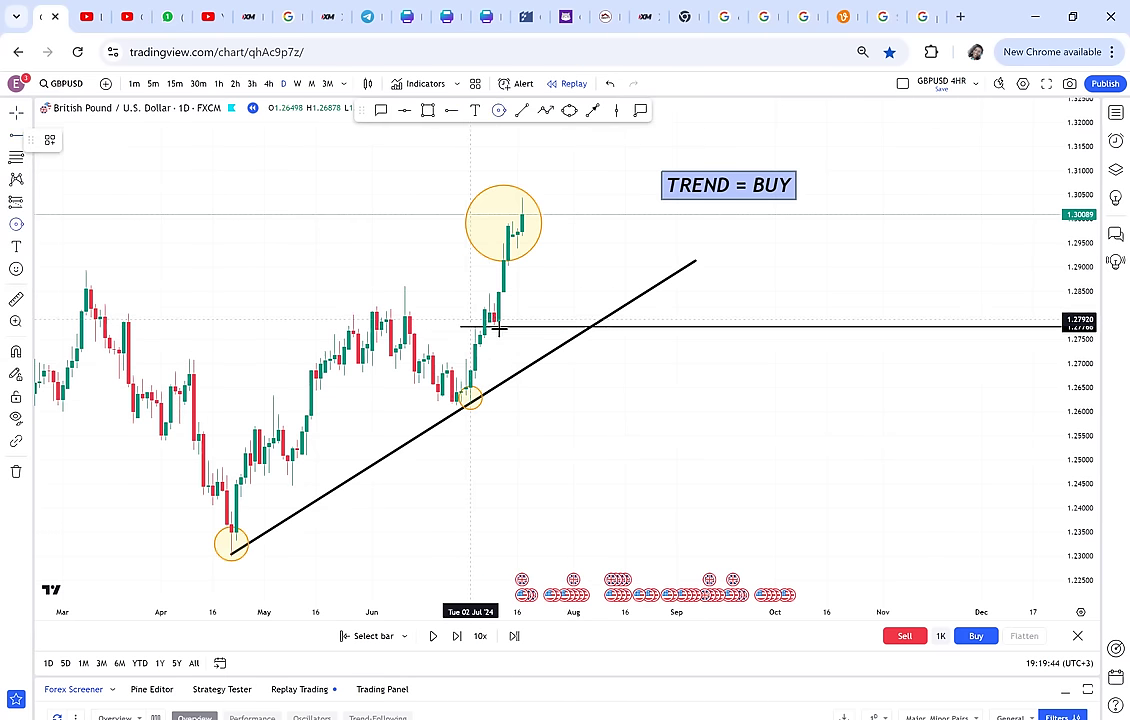
left_click(494, 320)
left_click(502, 331)
left_click(536, 310)
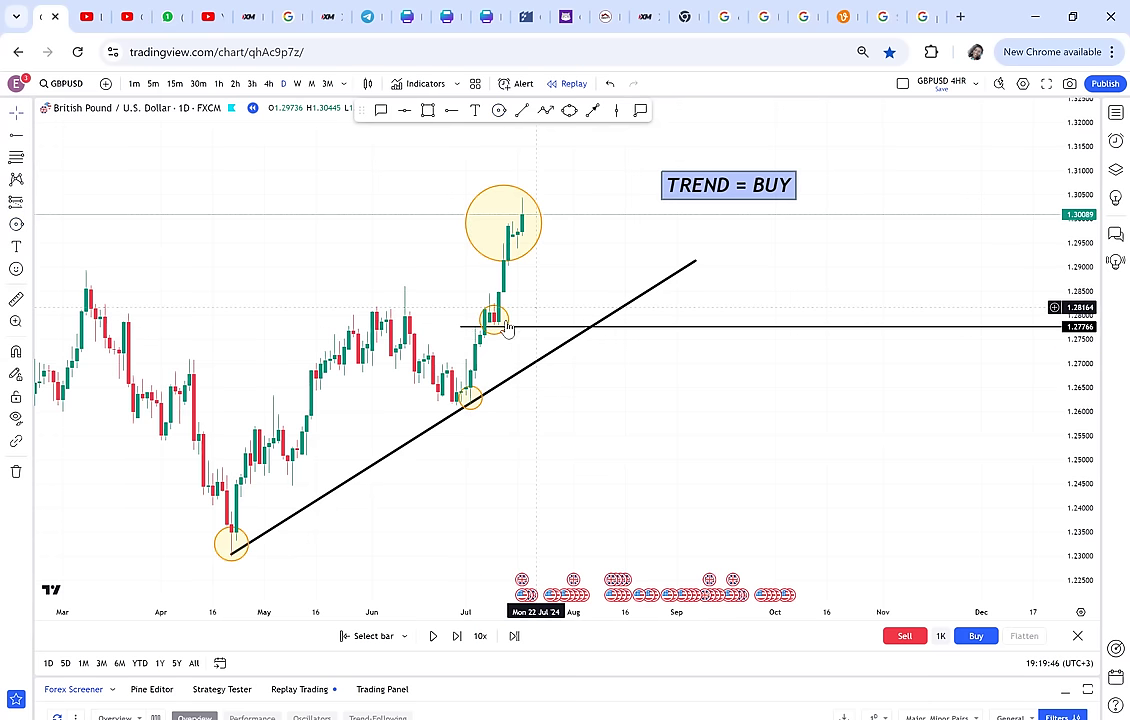
Draw a narrow red rectangle as a bearish candle from about 1.292 down to the trend line at about 1.272.
left_click(427, 110)
left_click_drag(543, 263, 557, 358)
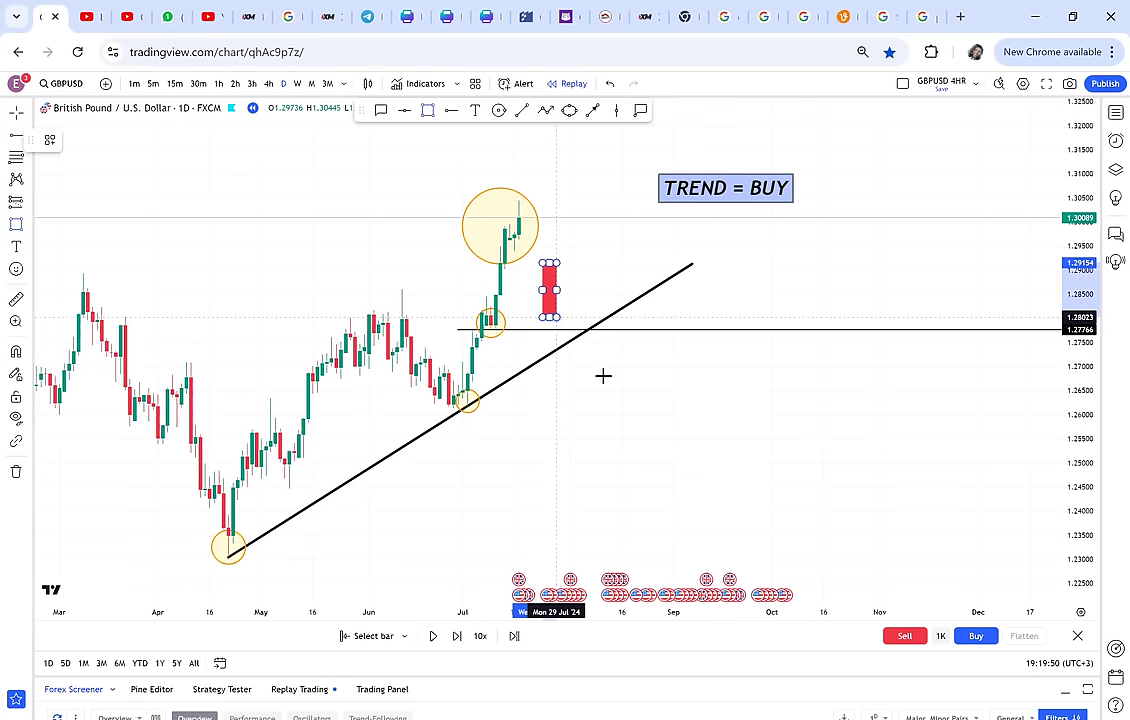
left_click(580, 260)
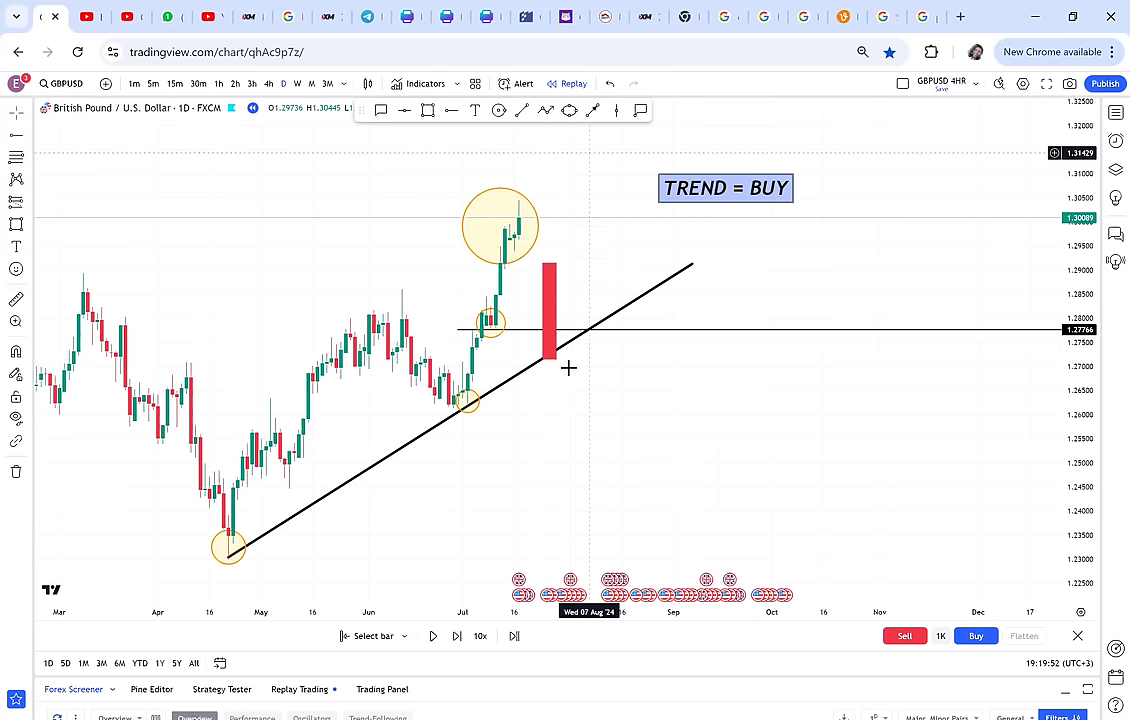
Draw a descending zigzag arrow path from just below the red rectangle at about 1.270 down to about 1.235.
left_click(545, 110)
left_click(570, 366)
left_click(594, 353)
left_click(608, 431)
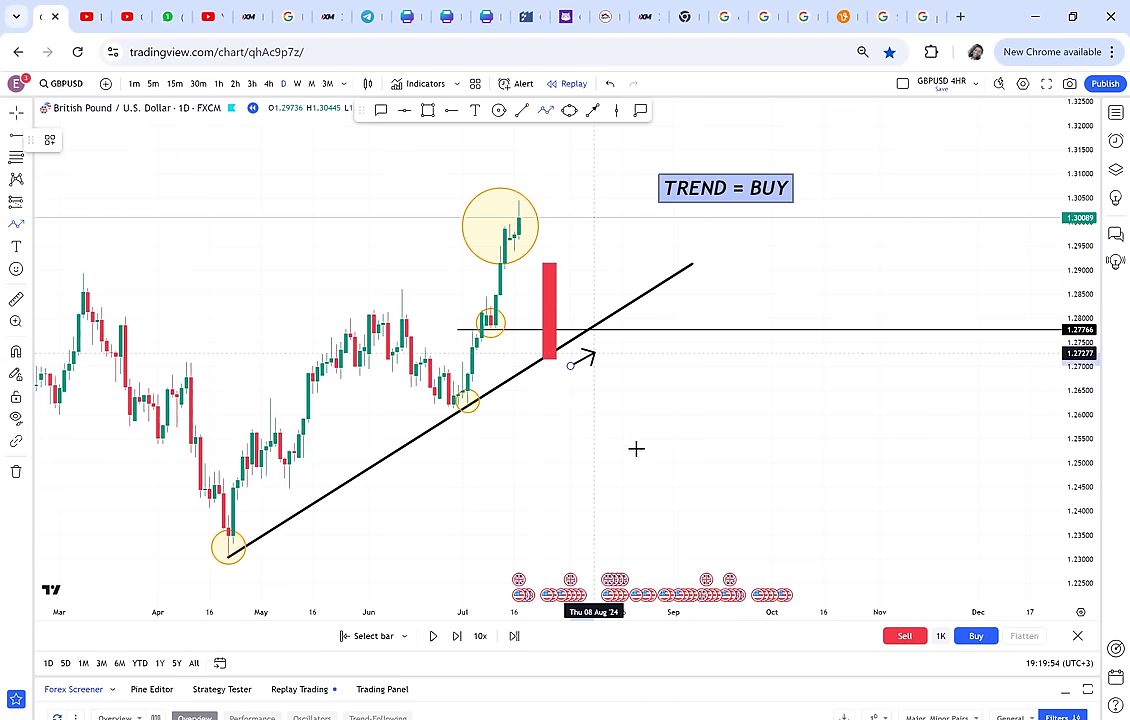
left_click(631, 416)
left_click(645, 484)
double_click(678, 466)
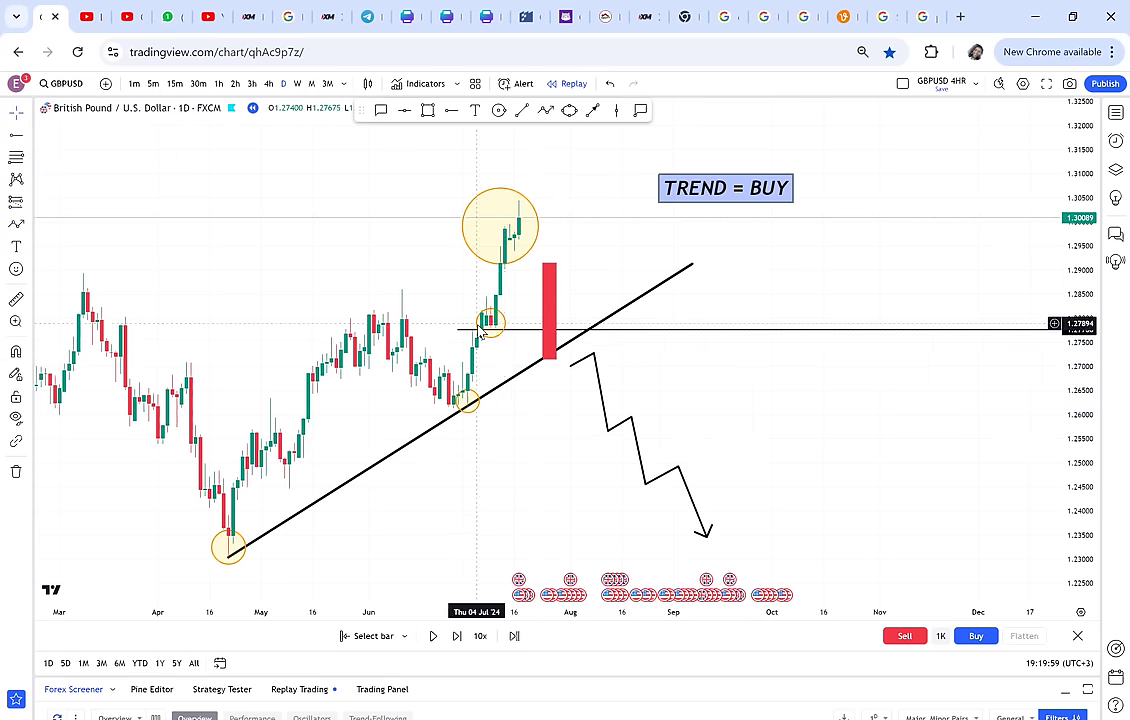
Delete the red rectangle and the descending zigzag arrow path.
left_click(555, 359)
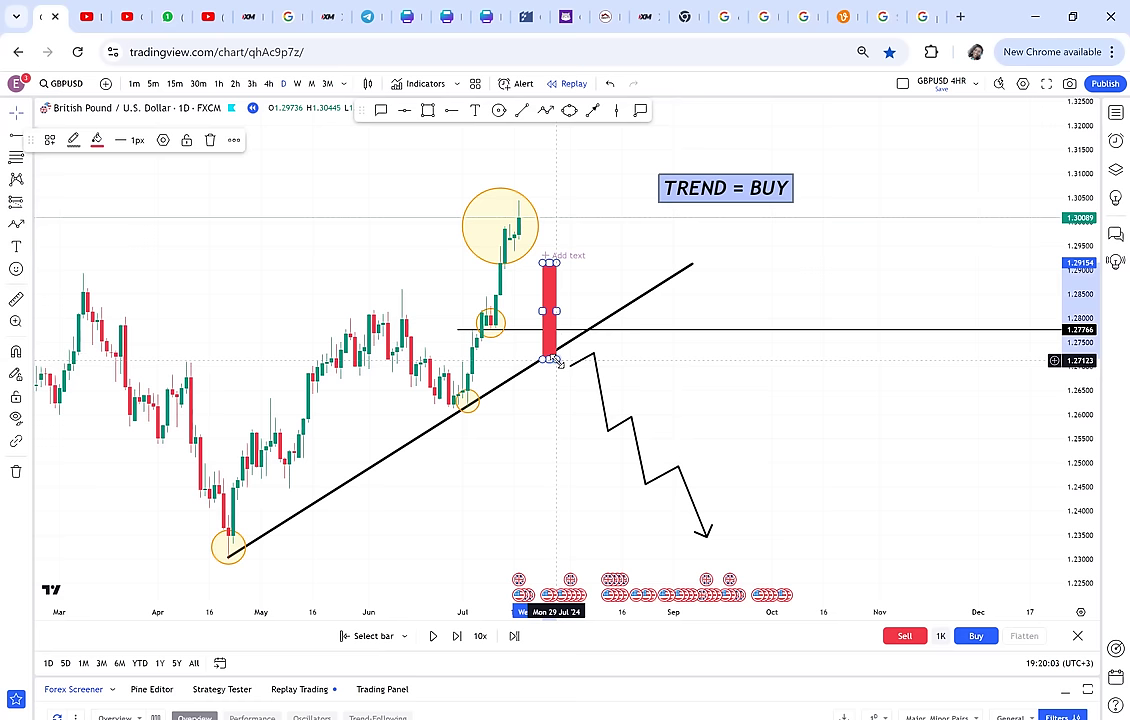
key("Delete")
left_click(597, 382)
key("Delete")
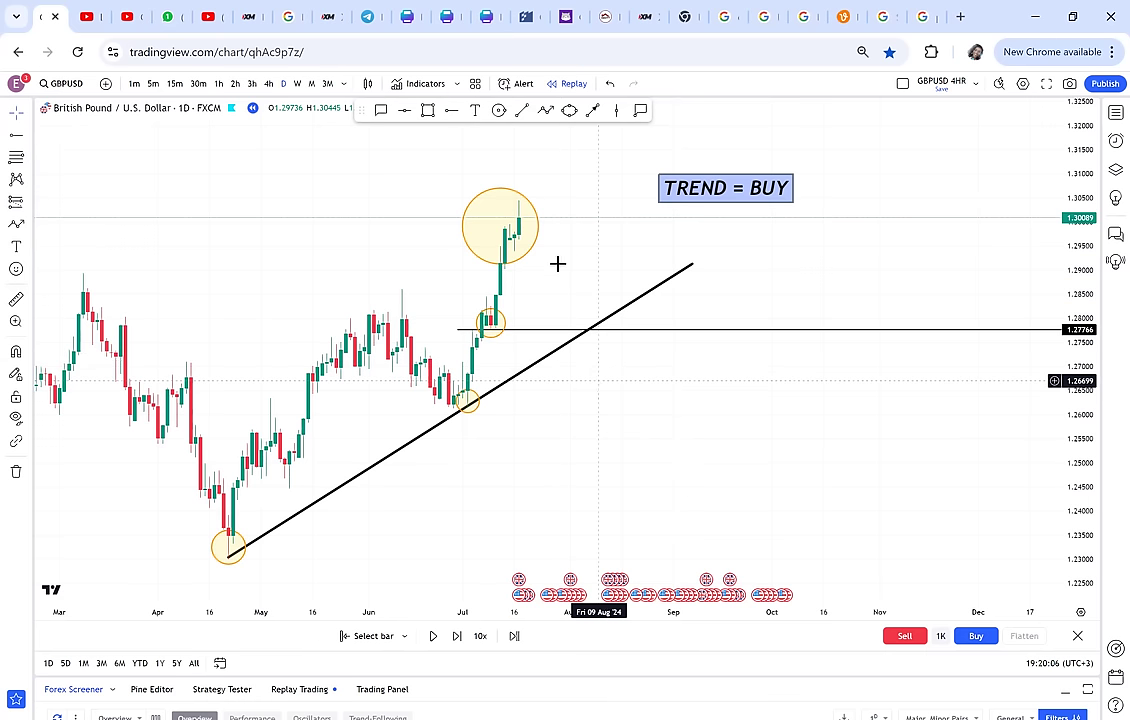
Advance the bar replay by three daily candles and place a horizontal ray at about 1.290 beneath the latest candles.
left_click(457, 636)
left_click(457, 636)
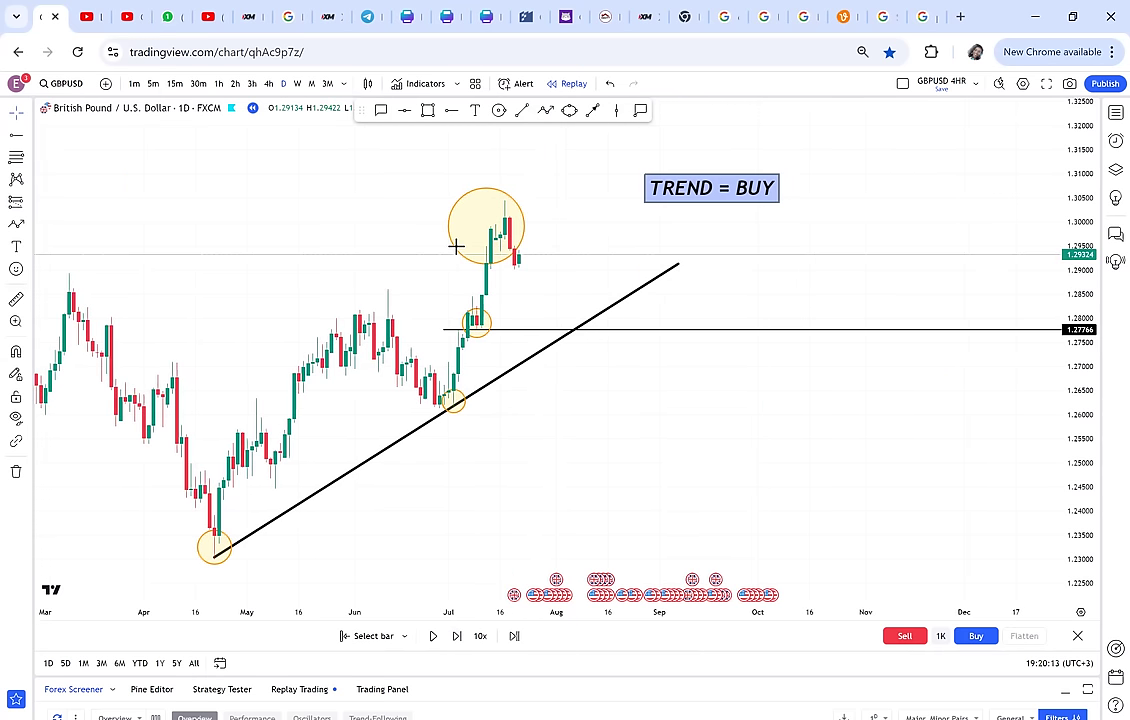
scroll(537, 229, "up", 3)
left_click(449, 117)
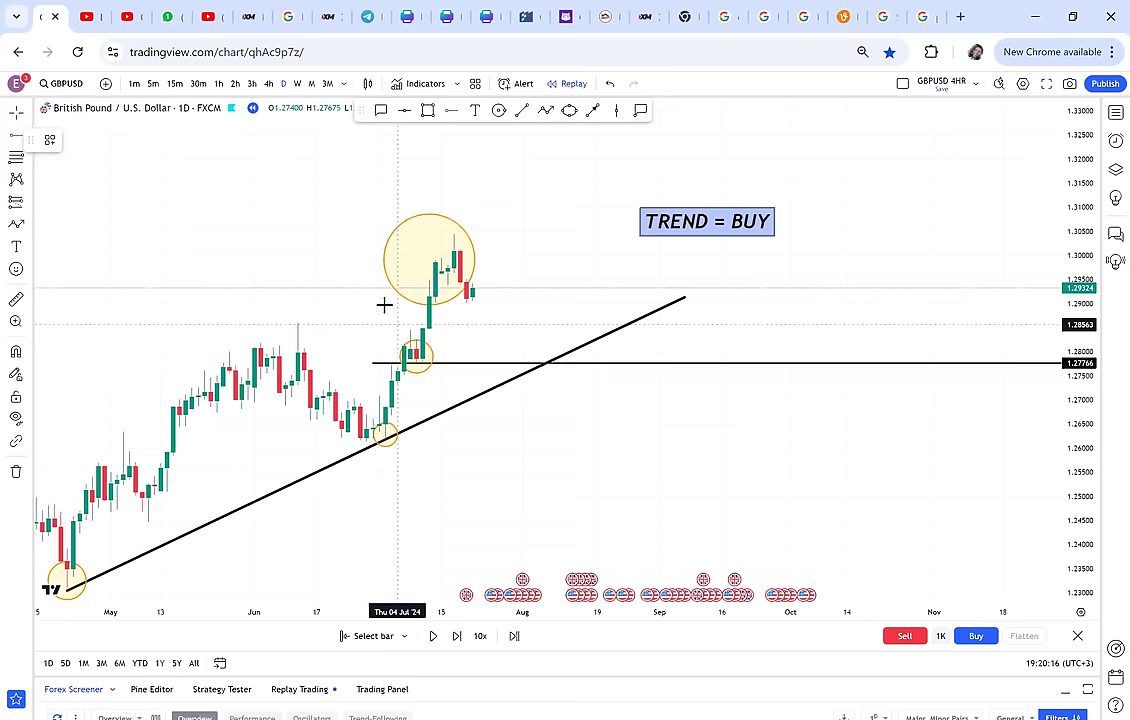
left_click(384, 304)
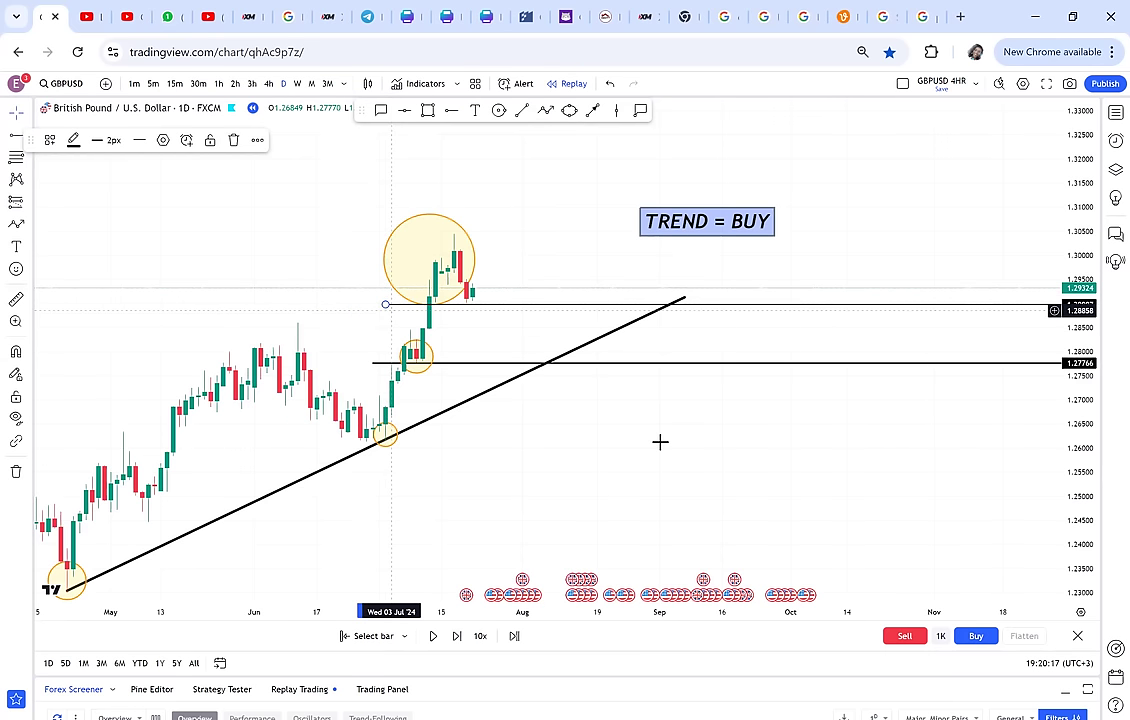
Advance the bar replay by two more daily candles.
scroll(710, 438, "down", 3)
left_click_drag(727, 455, 614, 424)
scroll(521, 282, "right", 3)
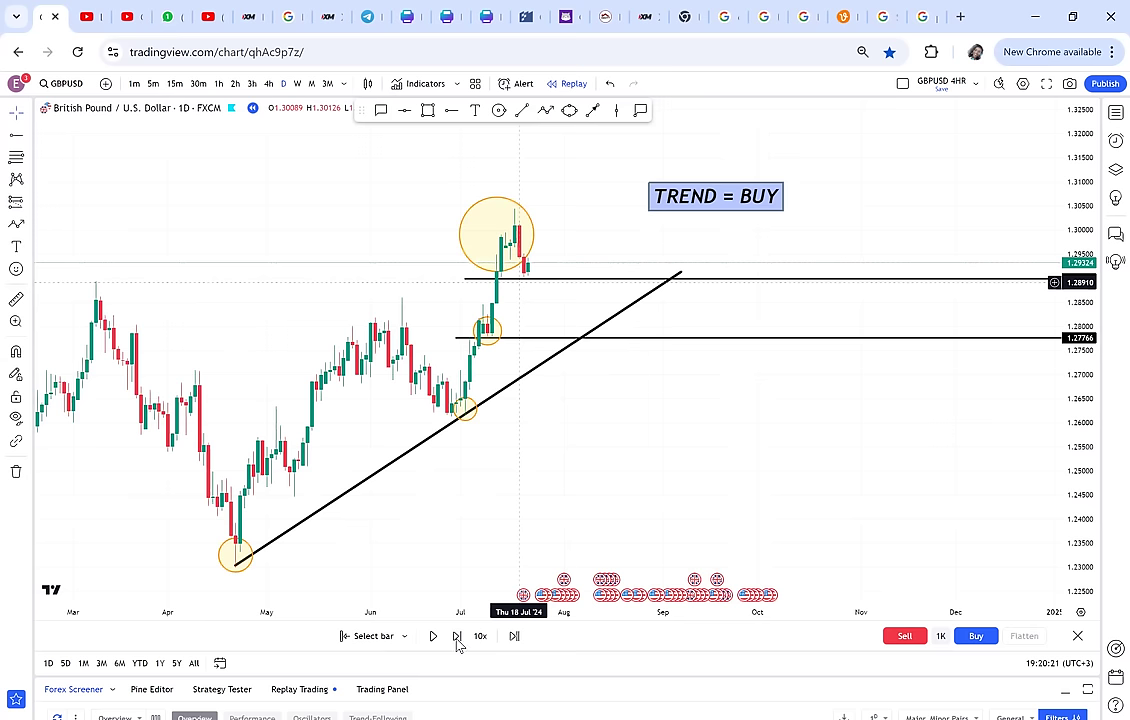
left_click(456, 637)
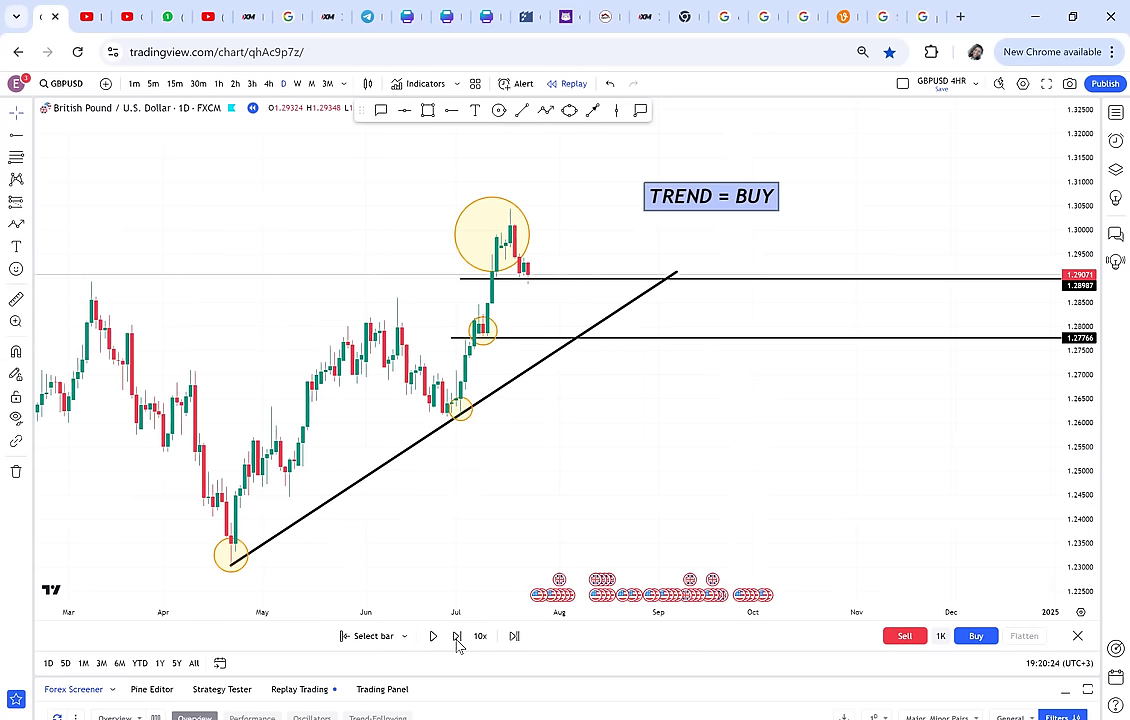
left_click(456, 640)
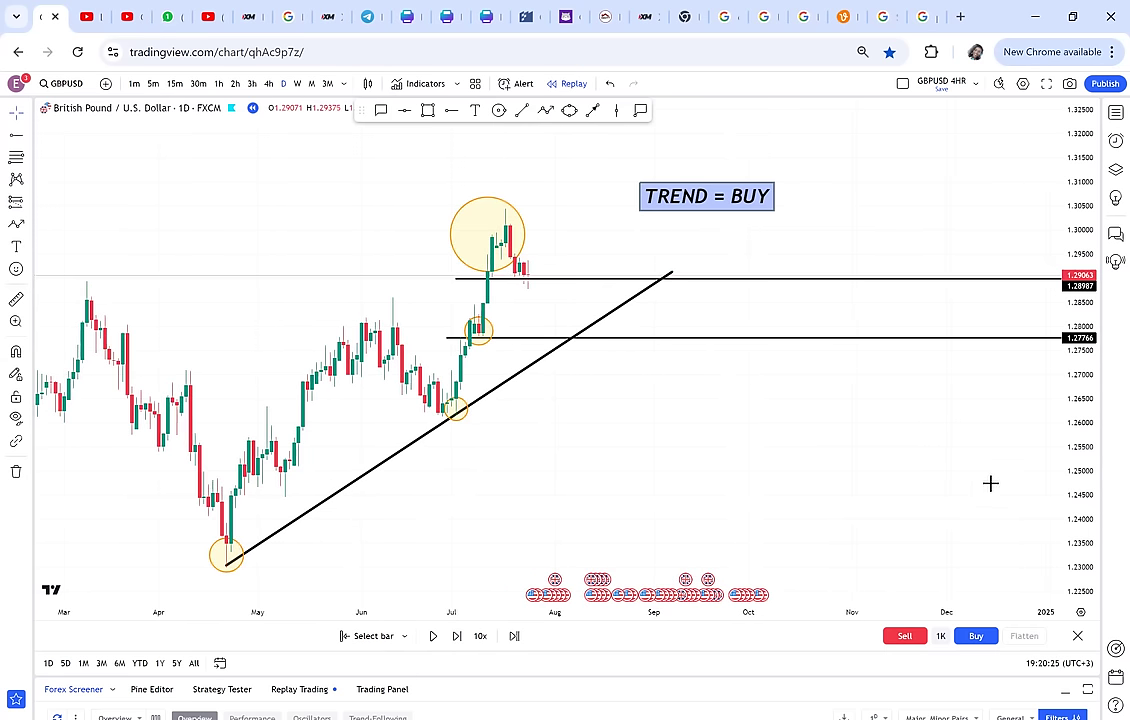
Delete the large circle around the July high and place a horizontal ray at about 1.294.
left_click_drag(678, 237, 817, 428)
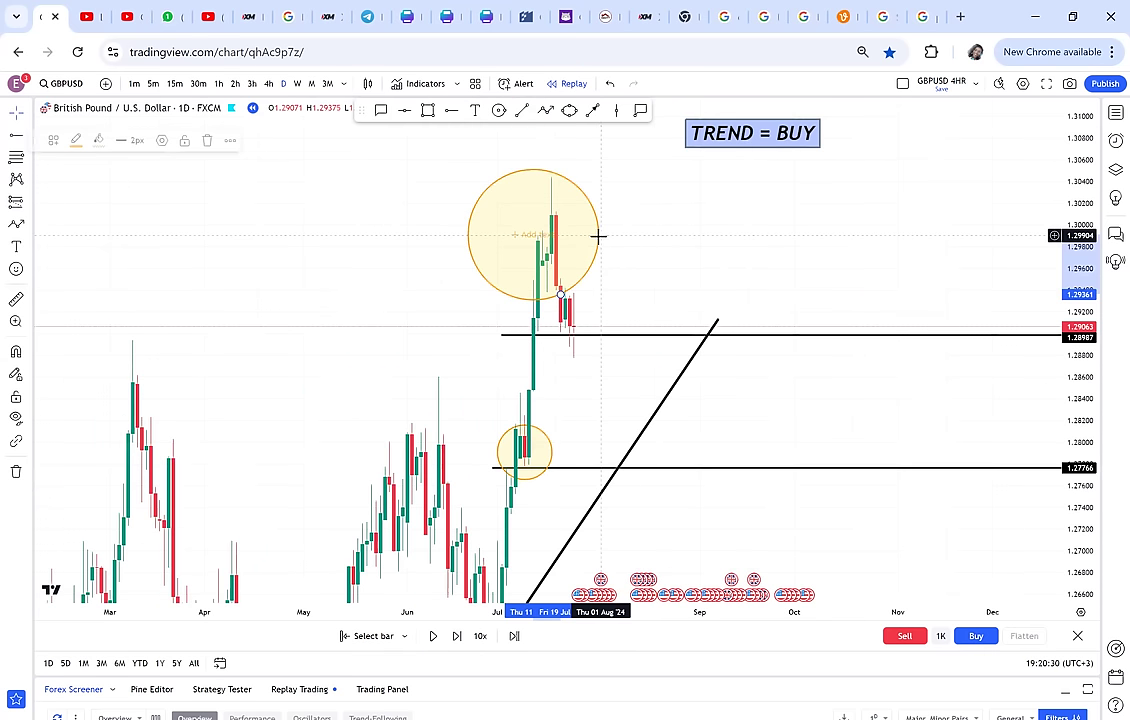
key("Delete")
left_click(454, 113)
left_click(529, 286)
left_click_drag(641, 340, 617, 360)
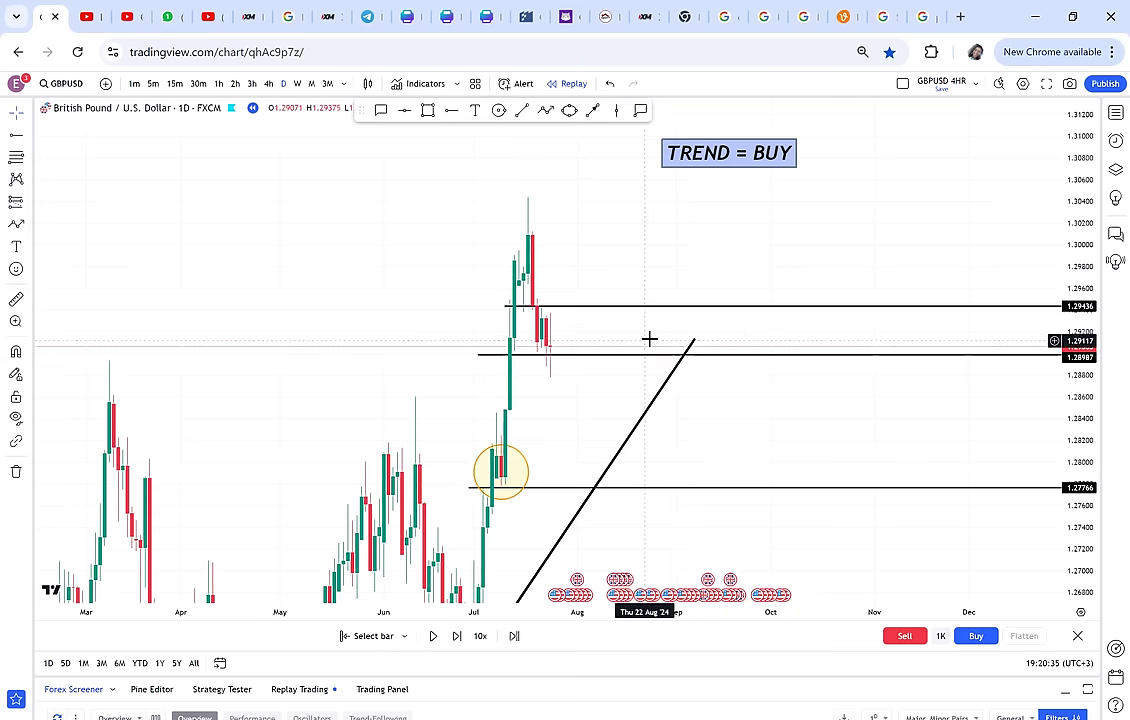
Draw a rising zigzag arrow path from the latest candle at about 1.291 up to about 1.348.
scroll(656, 325, "up", 2)
left_click_drag(1073, 277, 1062, 536)
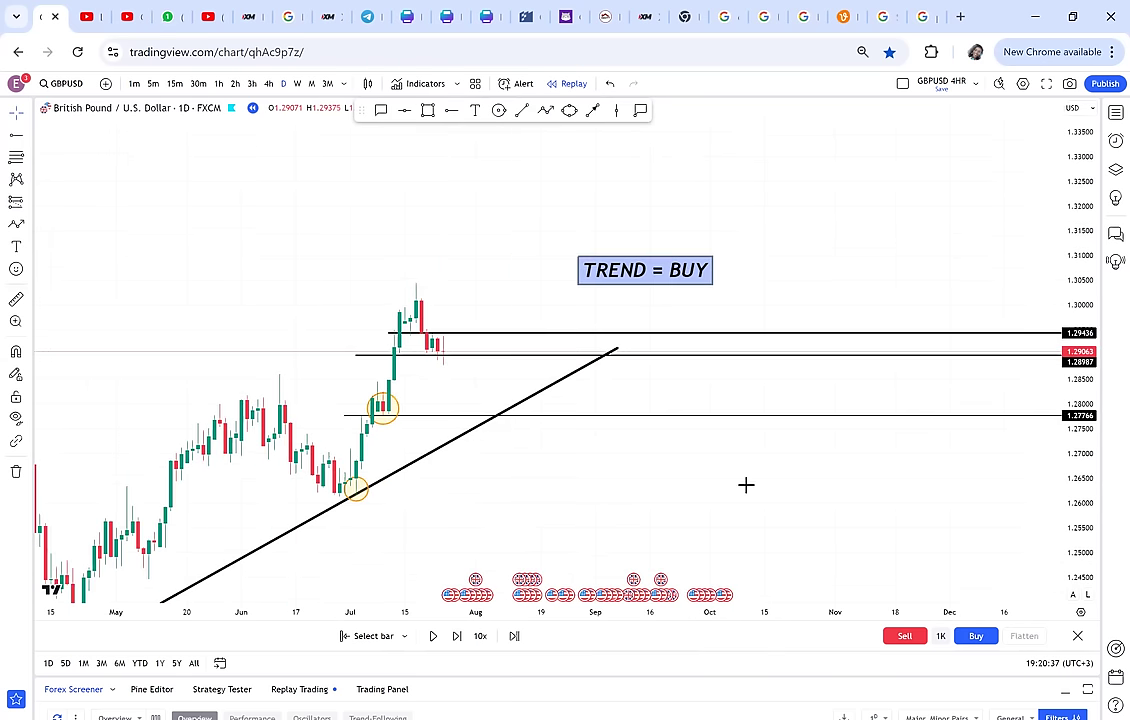
left_click_drag(498, 276, 558, 316)
left_click(547, 112)
left_click(497, 386)
left_click(513, 354)
left_click(524, 371)
left_click(568, 282)
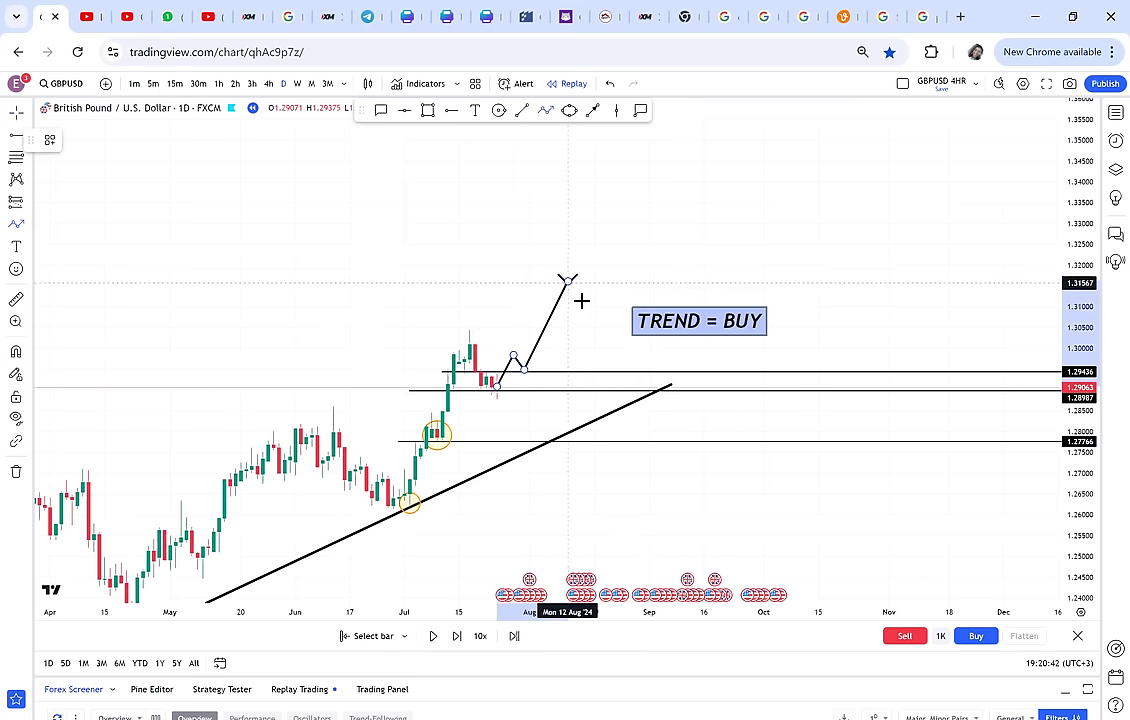
left_click(584, 299)
left_click(622, 211)
left_click(638, 231)
double_click(688, 149)
Draw a small circle around the candle tops retesting the 1.294 ray.
left_click_drag(535, 386, 622, 387)
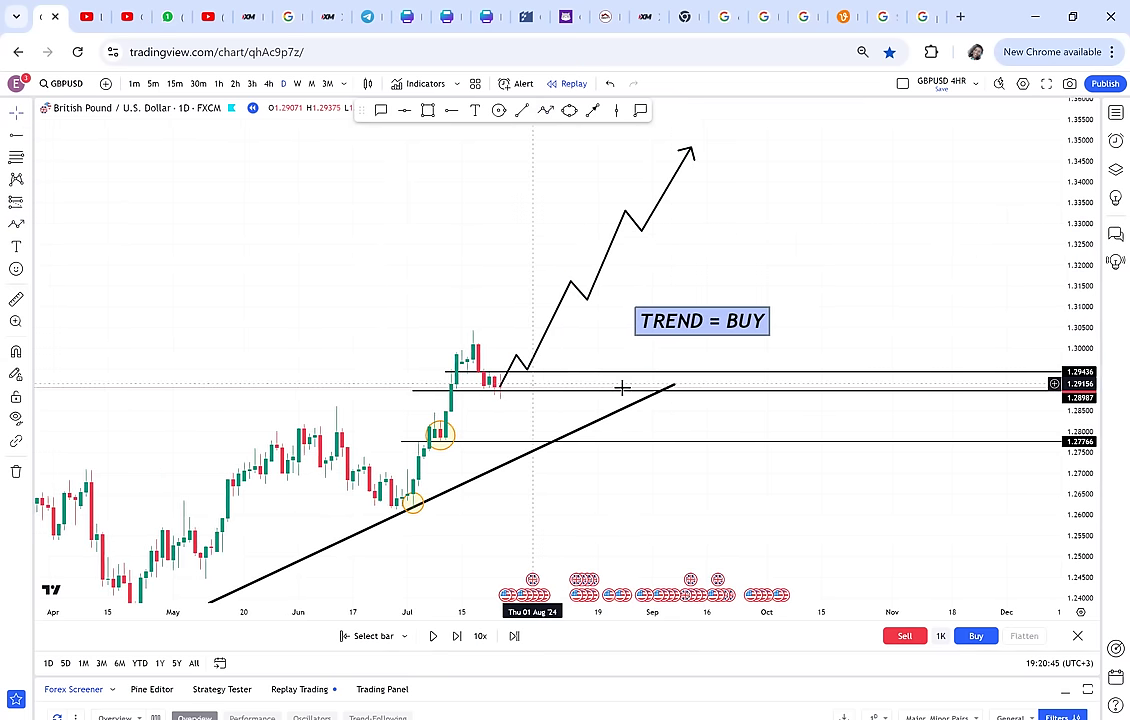
left_click_drag(1080, 462, 643, 431)
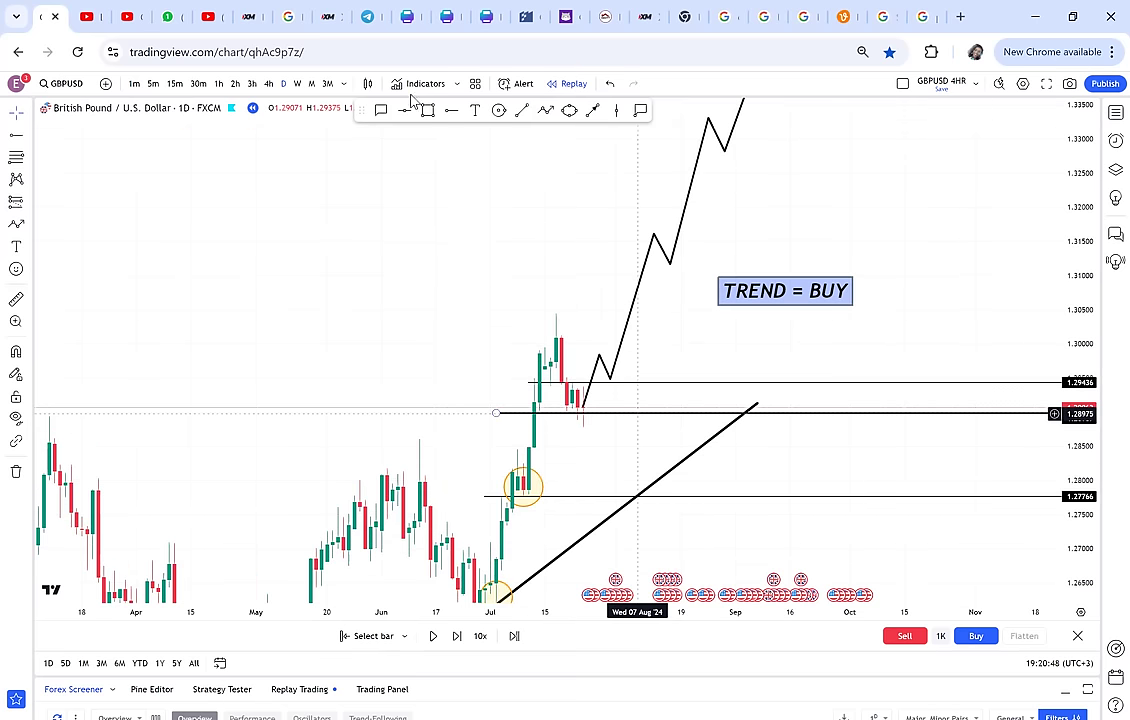
left_click(498, 112)
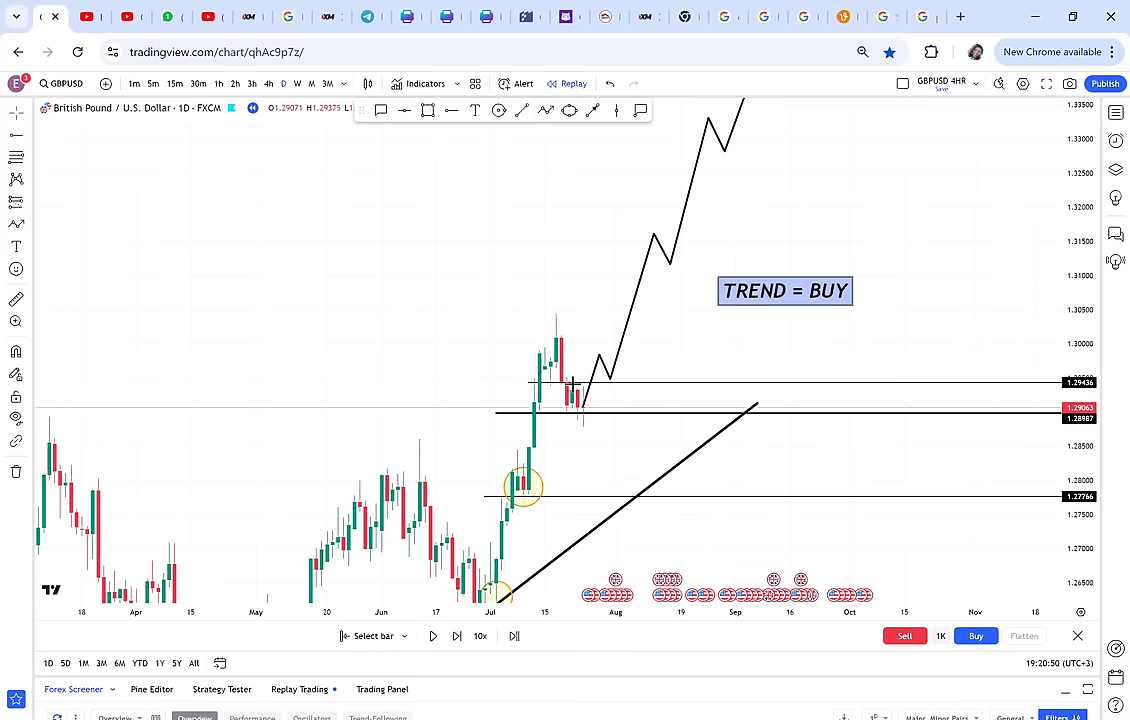
left_click_drag(570, 395, 572, 383)
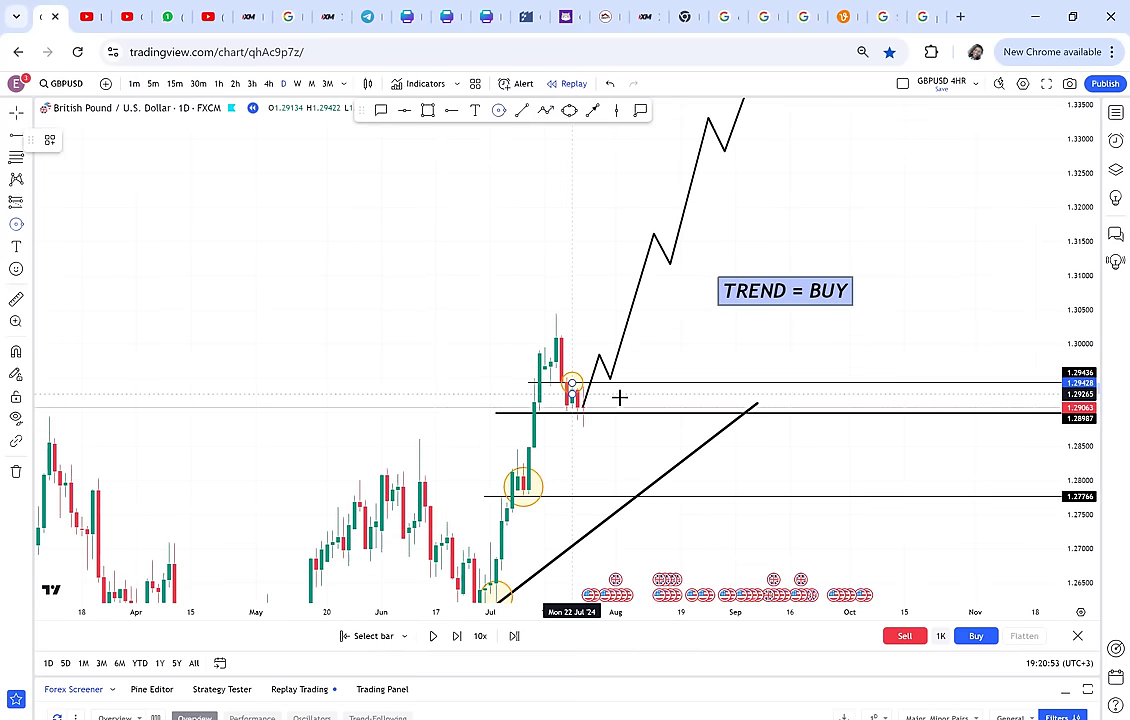
Advance the bar replay by one daily candle.
left_click_drag(510, 592, 431, 540)
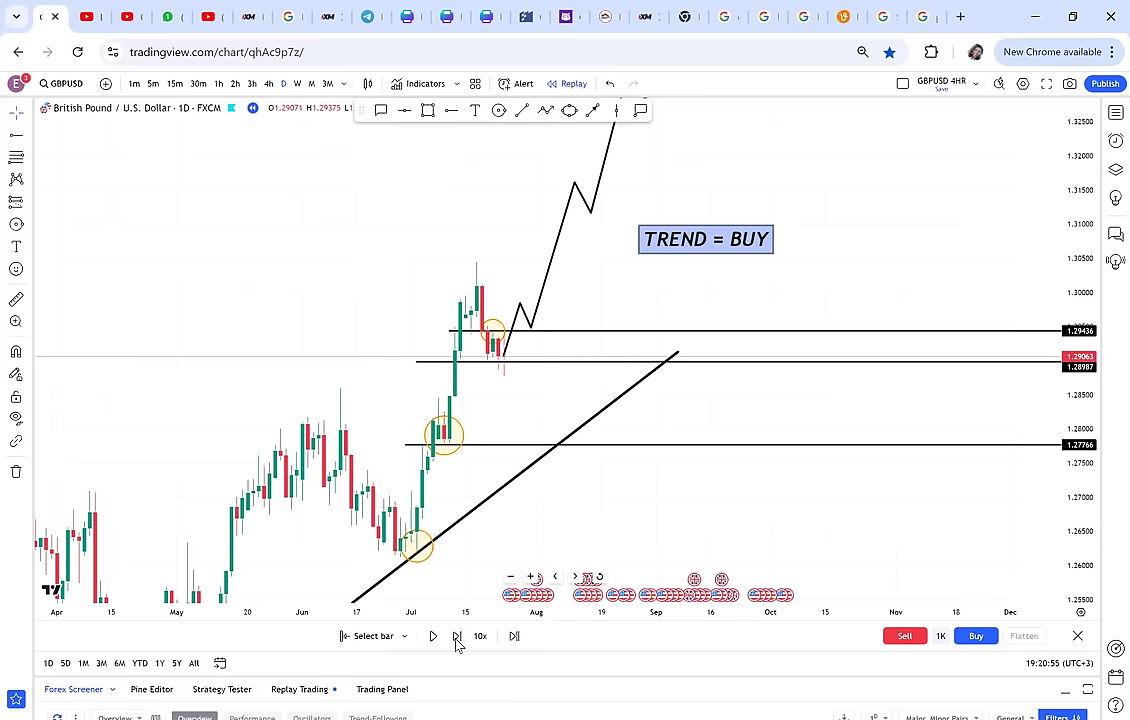
key("shift+Right")
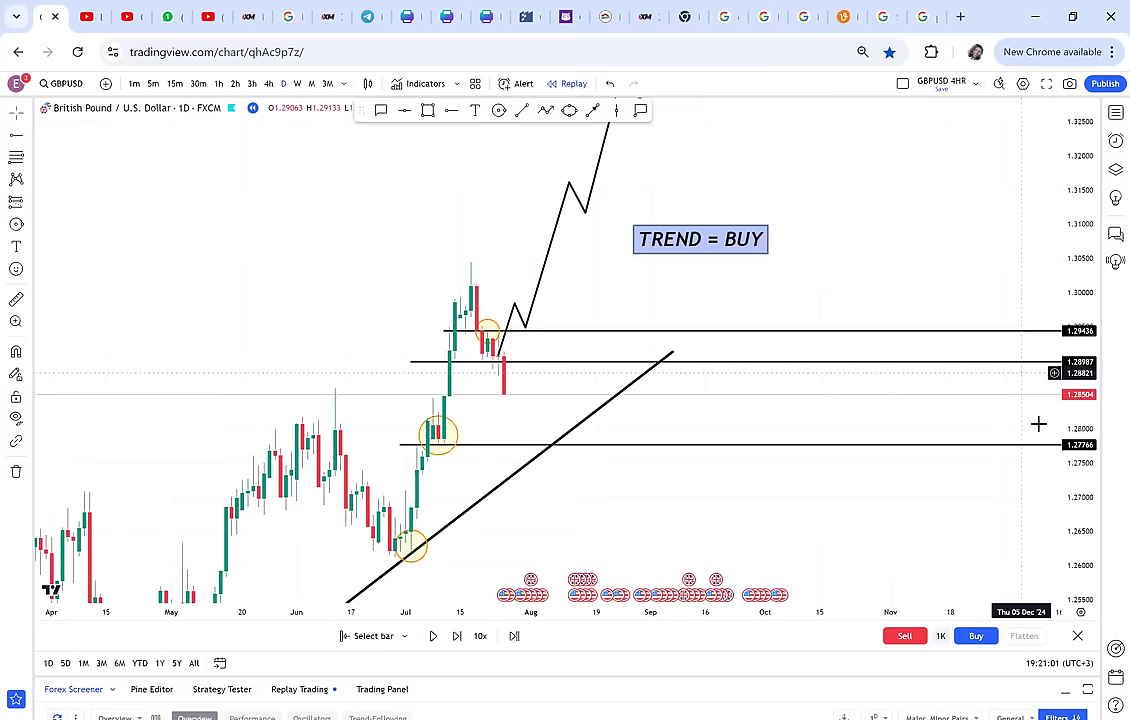
Measure the distance from the latest candle's close down to the 1.278 ray, then clear the measurement.
left_click_drag(1079, 375, 1079, 450)
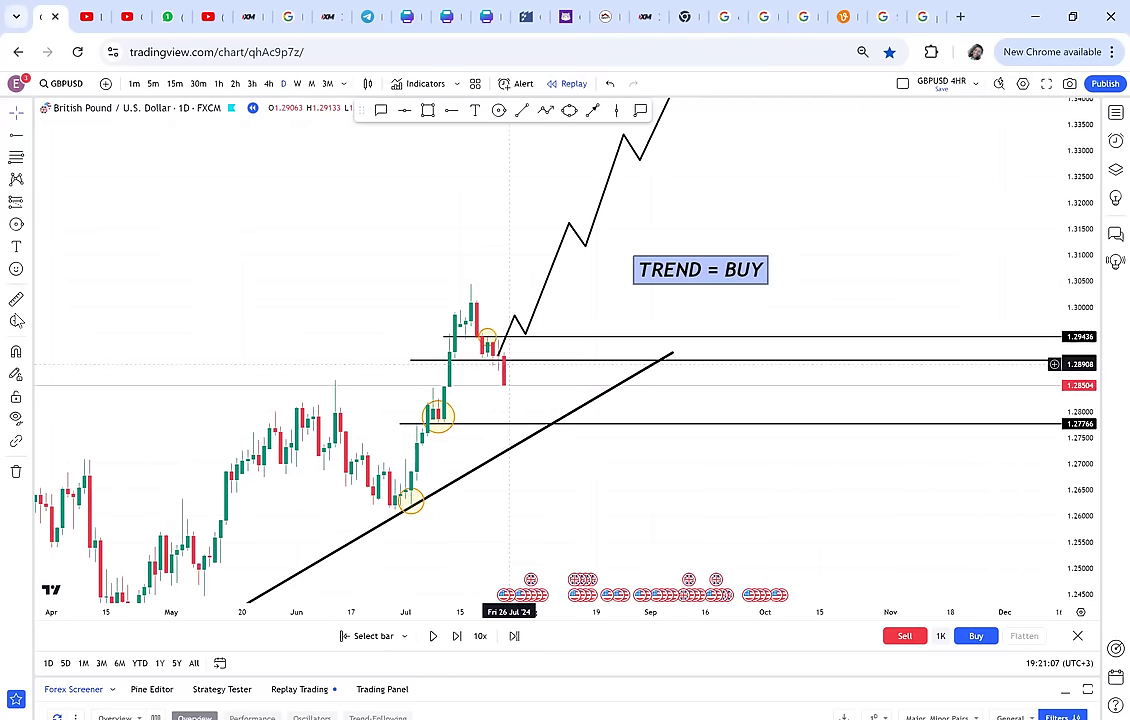
left_click(487, 386, "shift")
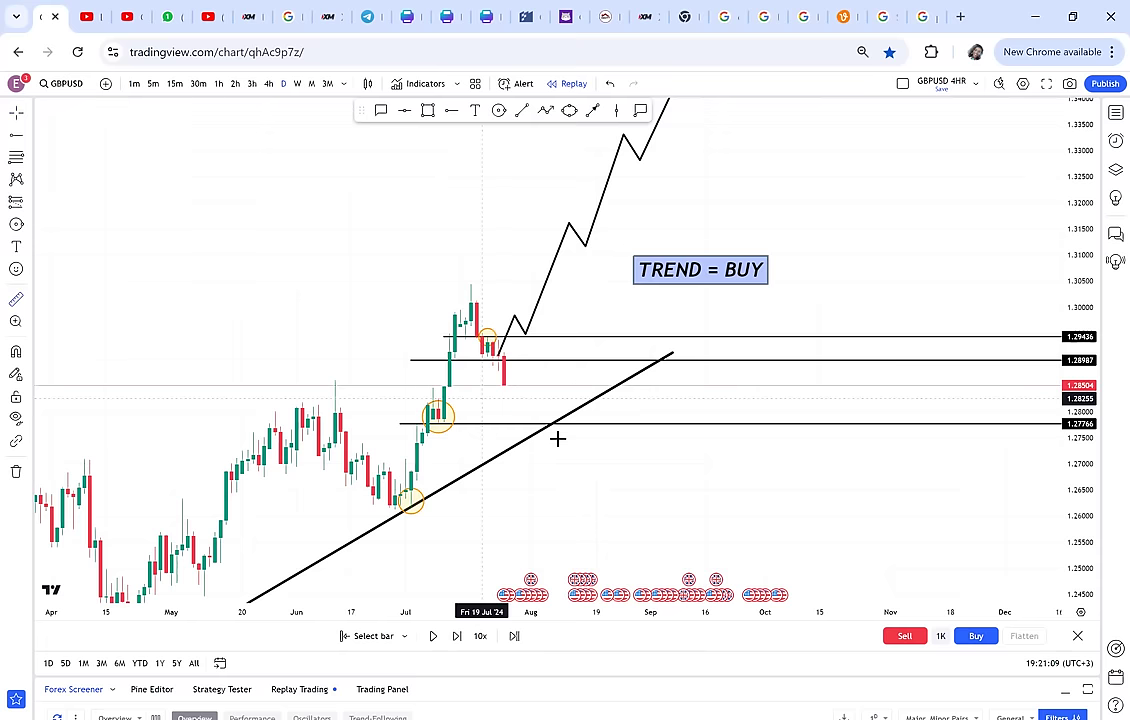
left_click(569, 427)
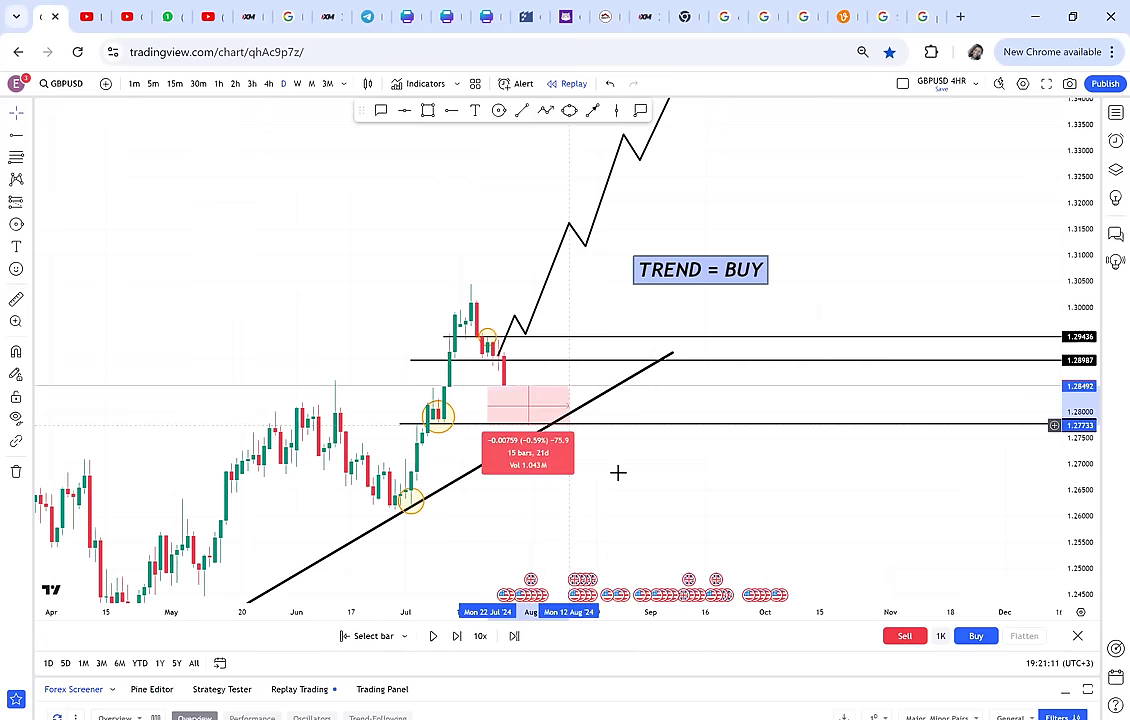
left_click(618, 472)
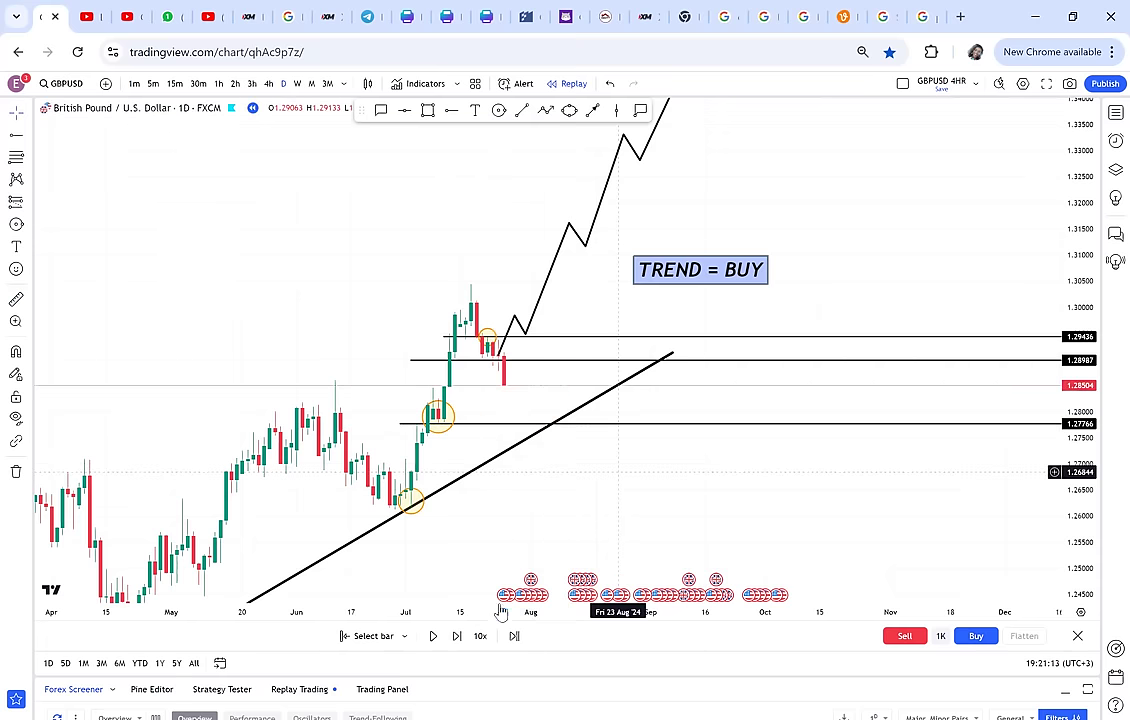
Advance the bar replay by four daily candles.
left_click(456, 637)
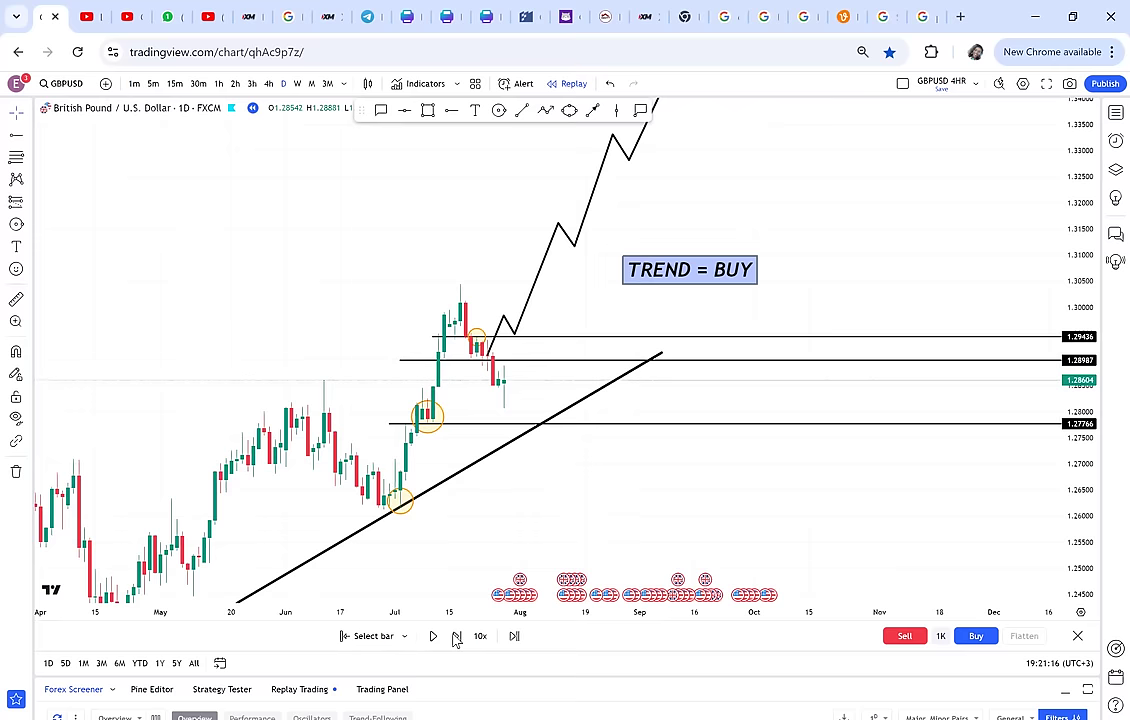
left_click(456, 637)
left_click(456, 637)
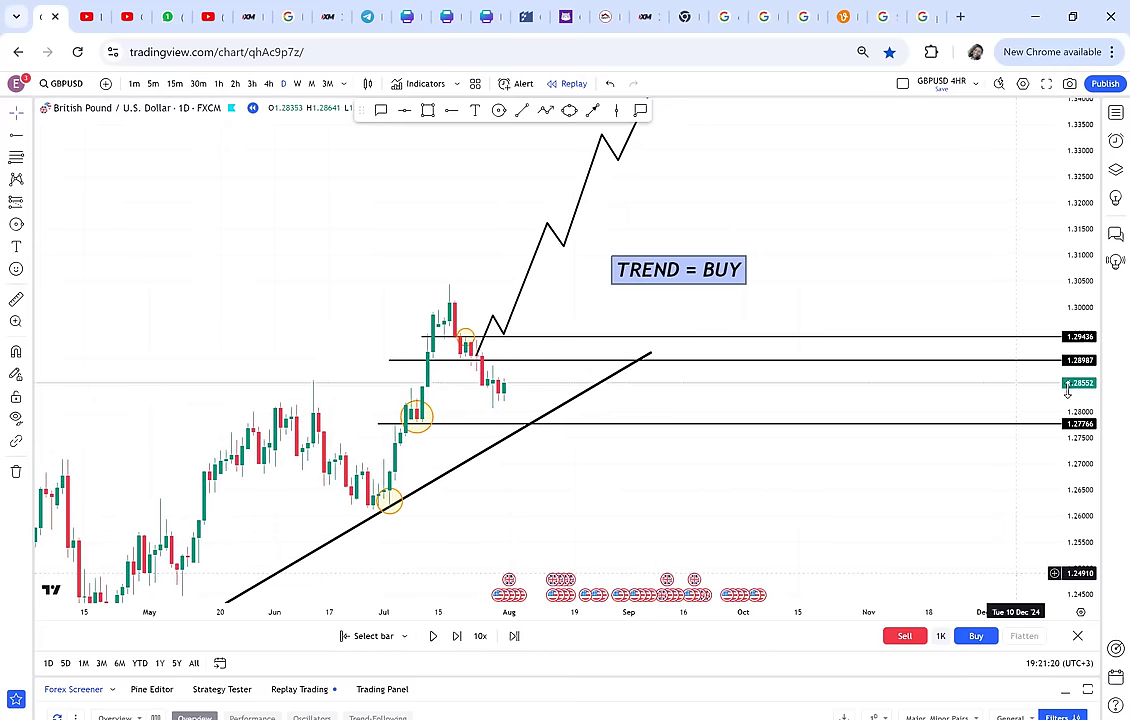
Move the 1.290 ray to 1.28896 starting at the 23 July candle, and circle the candle wick retesting it.
left_click_drag(1067, 390, 1066, 343)
left_click_drag(389, 366, 471, 376)
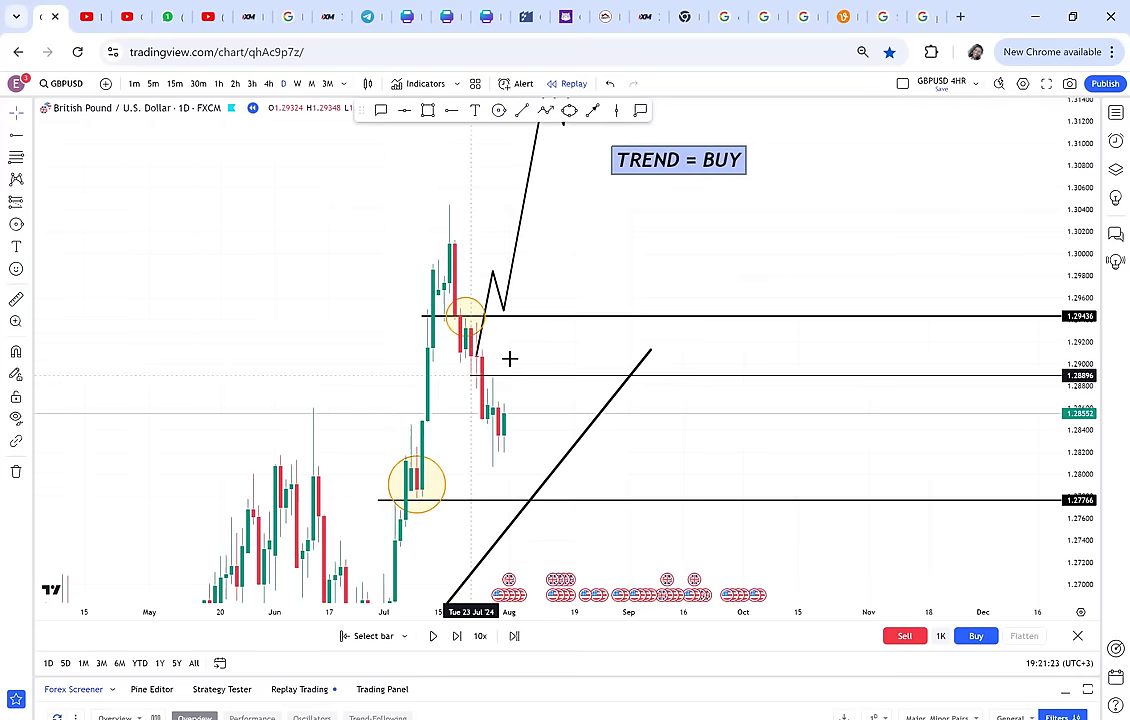
left_click(494, 384)
left_click_drag(1092, 311, 1047, 478)
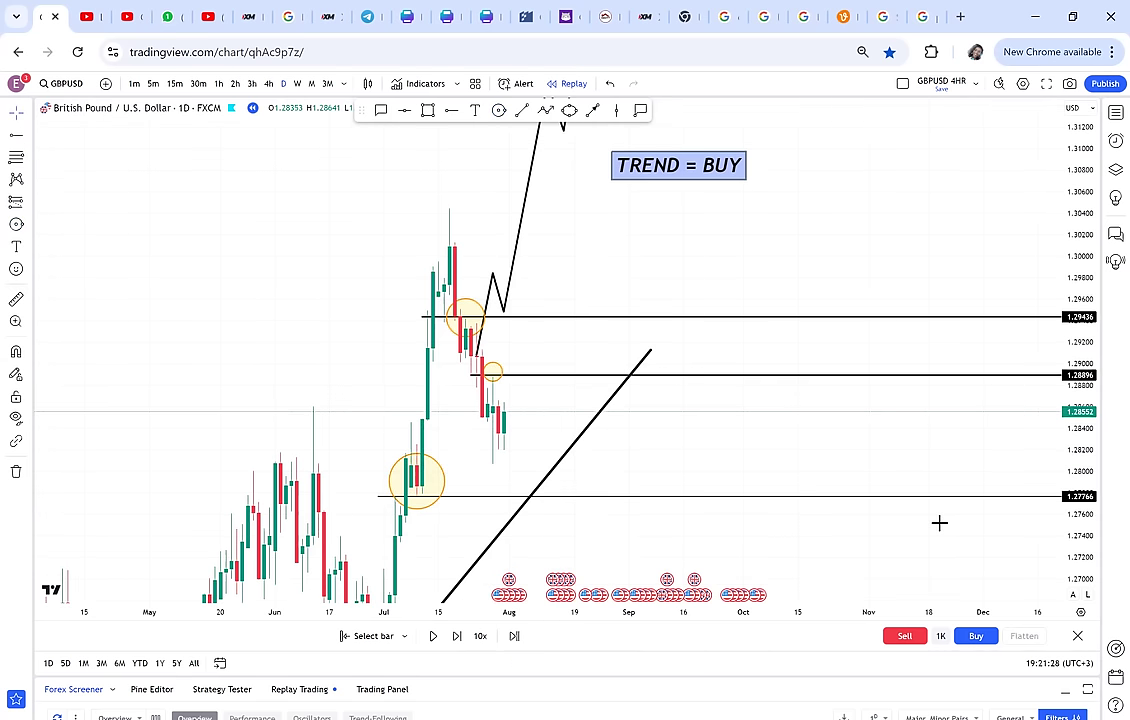
left_click_drag(726, 516, 702, 484)
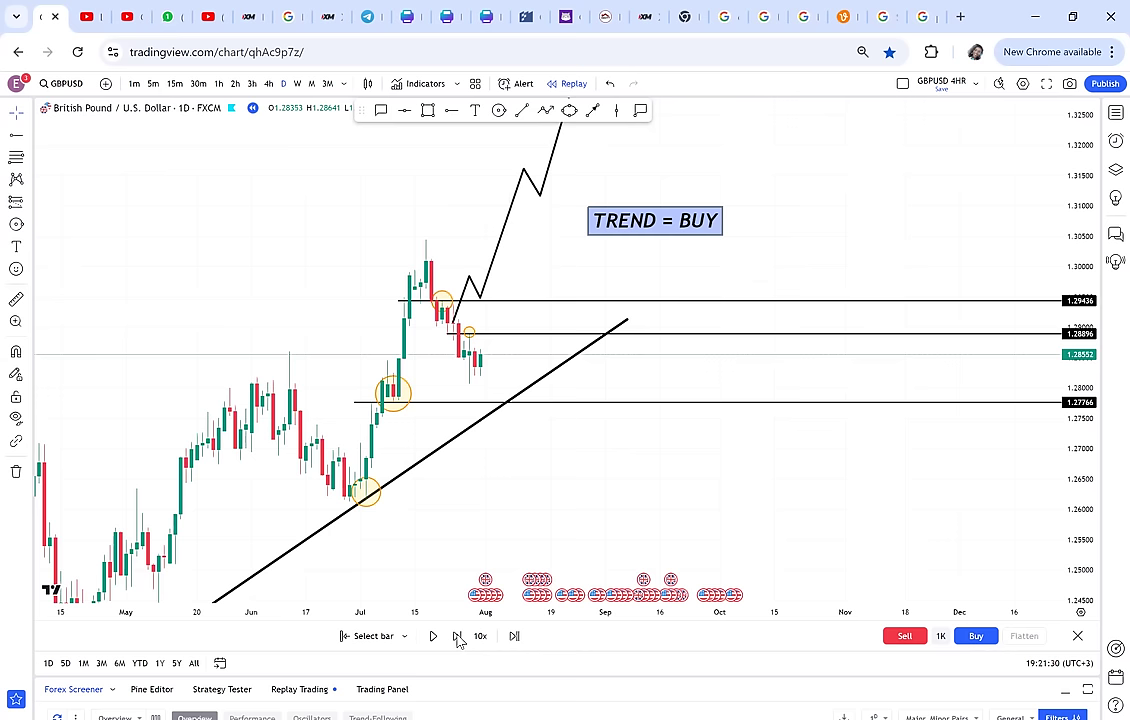
Advance the bar replay by one daily candle and draw a path from its close down to about 1.260.
left_click(457, 637)
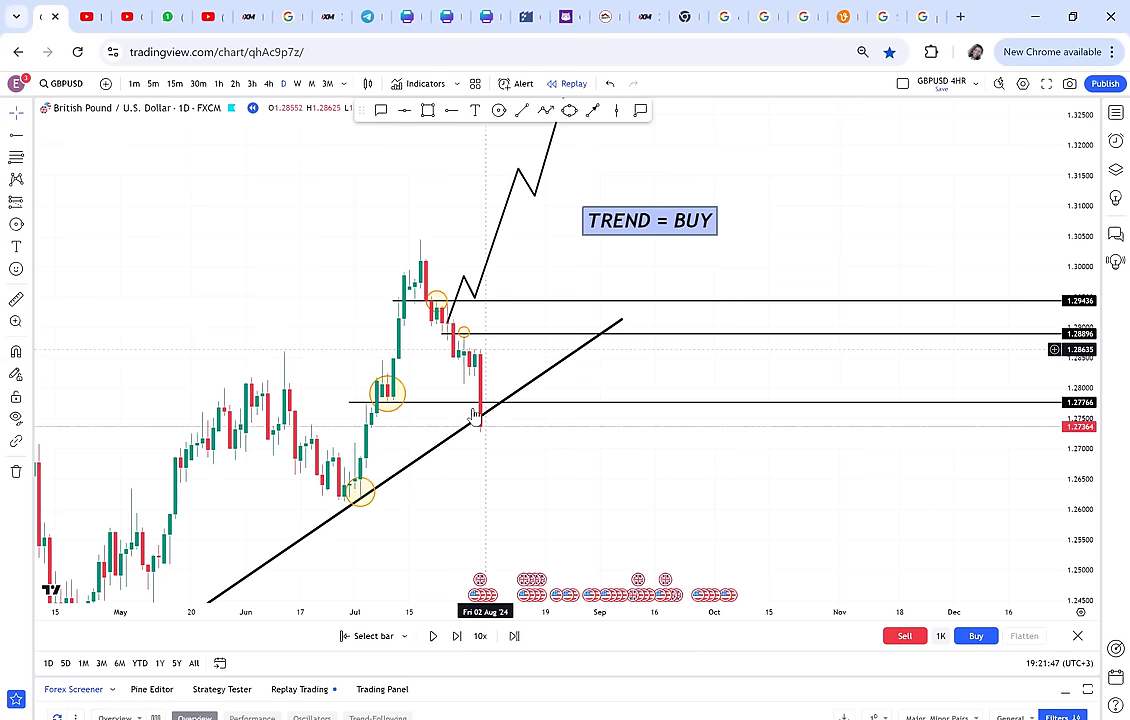
left_click_drag(552, 374, 583, 338)
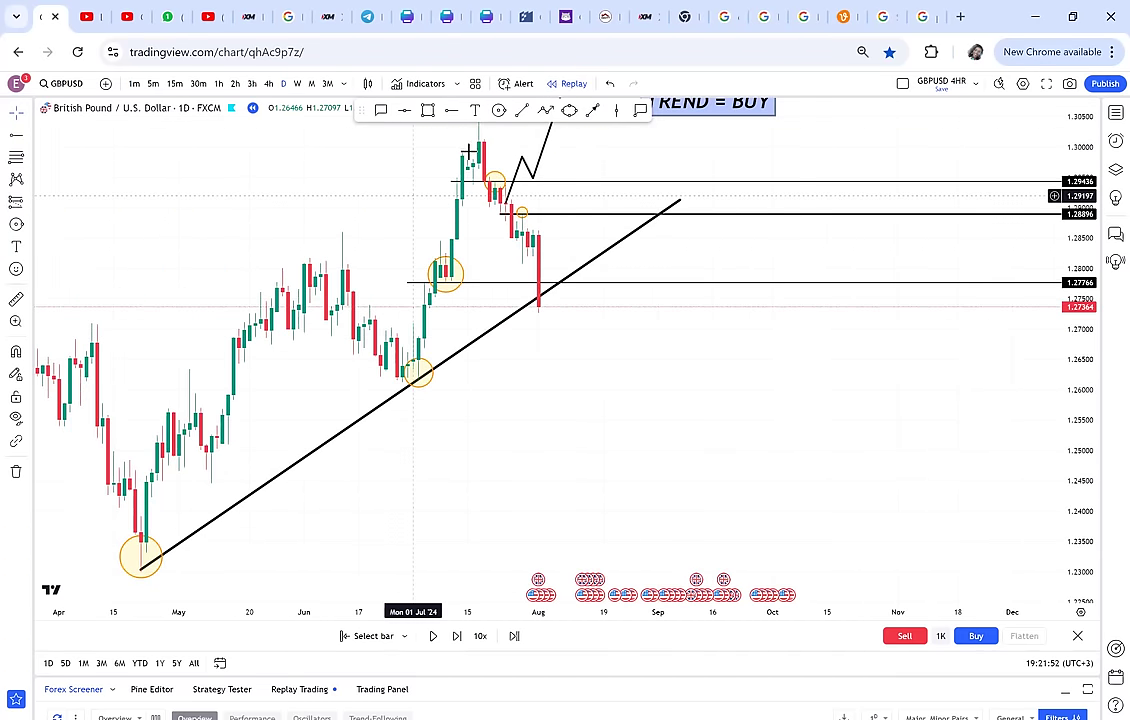
left_click(546, 111)
left_click(543, 307)
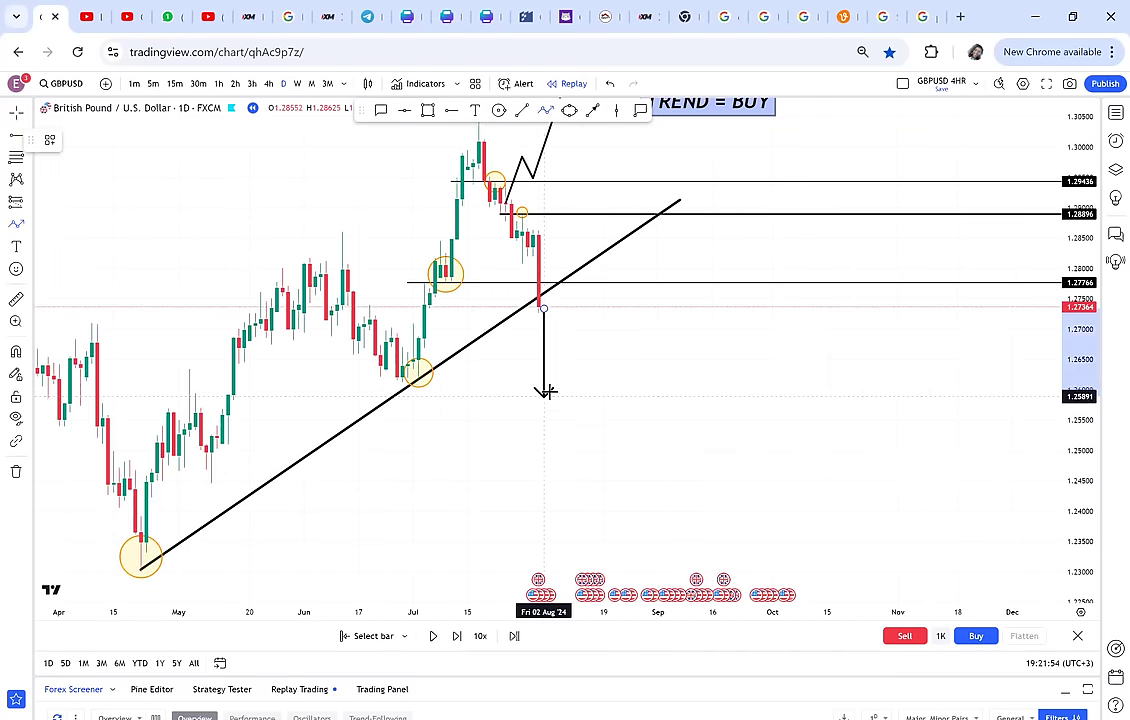
left_click(548, 380)
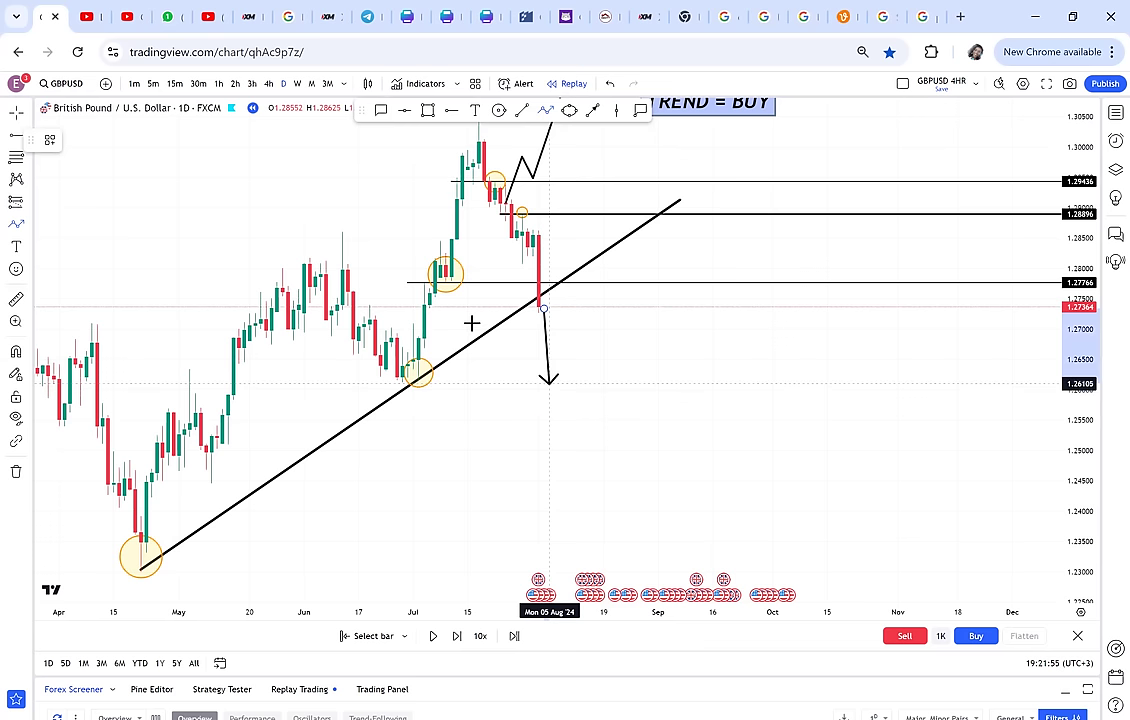
double_click(555, 388)
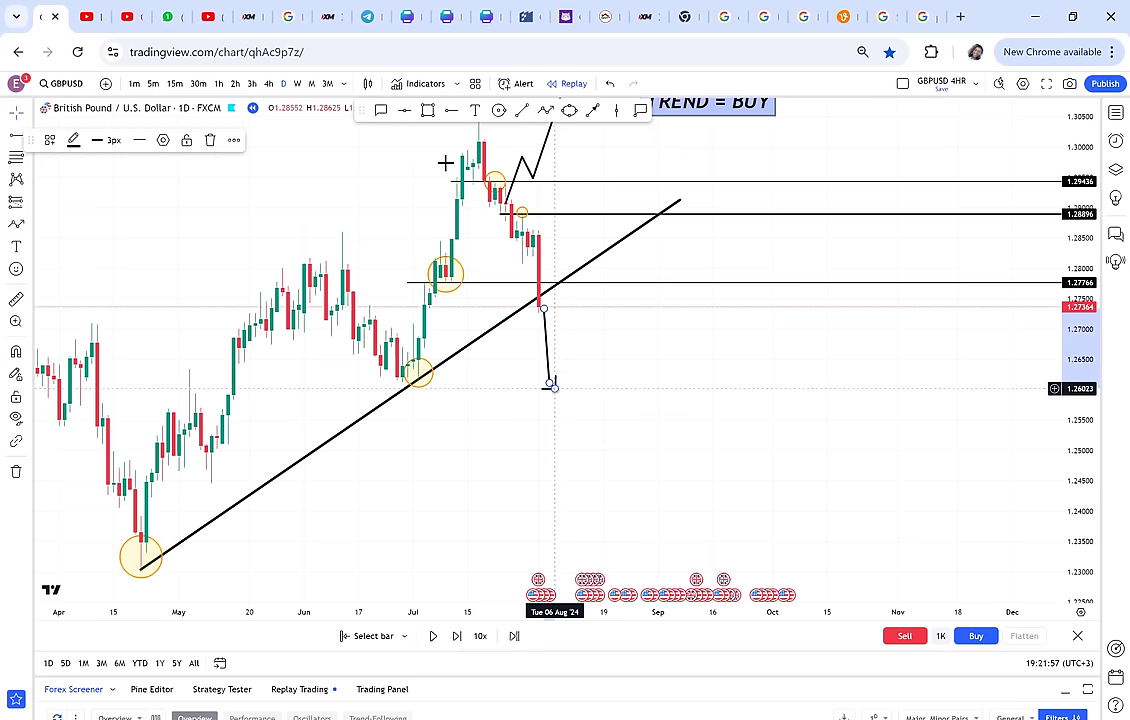
Place a horizontal ray at 1.26105 starting at the 12 June candle, and delete the downward path.
left_click(343, 384)
left_click(343, 384)
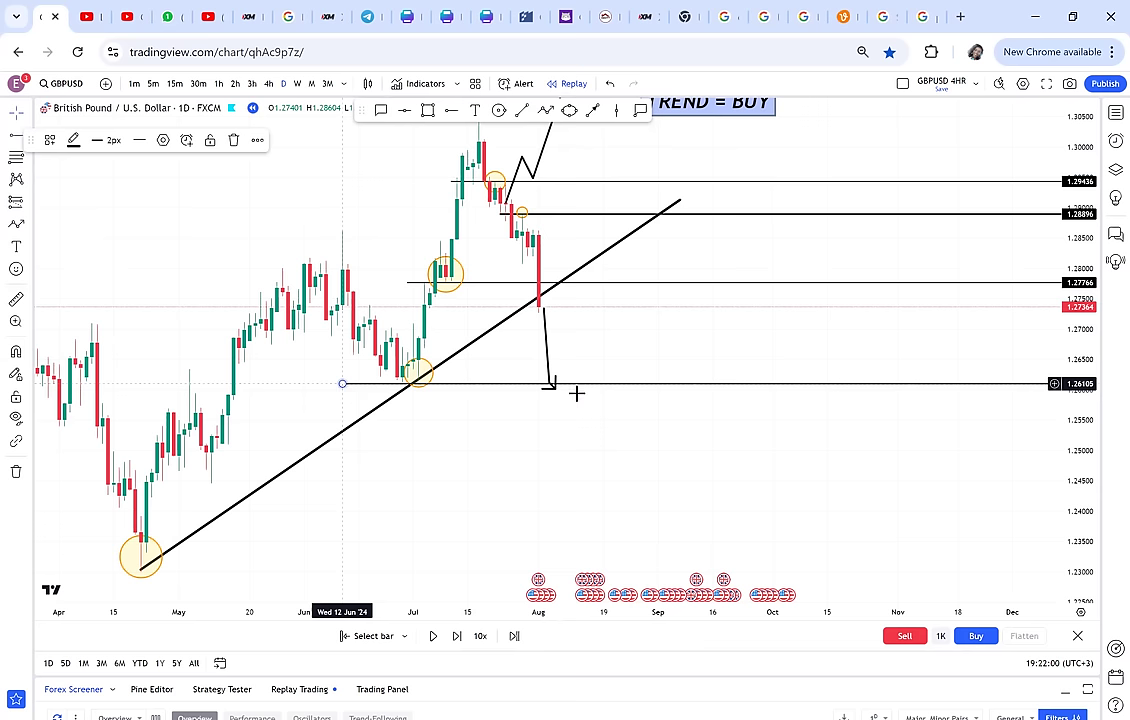
left_click(546, 352)
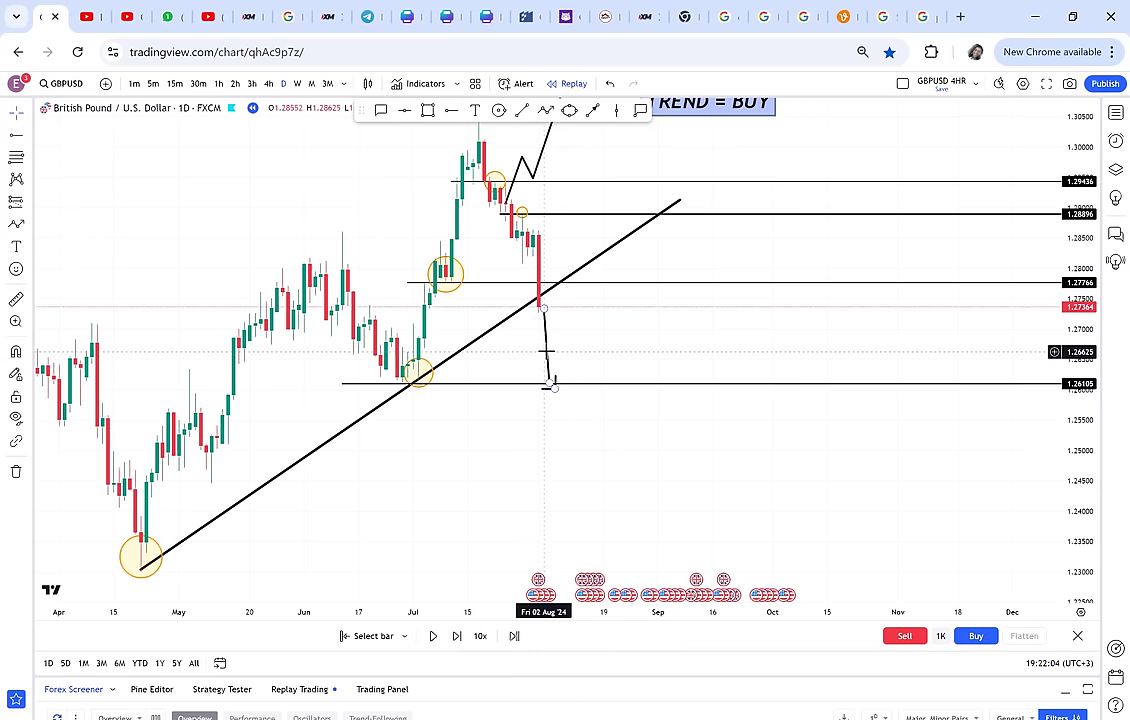
key("Delete")
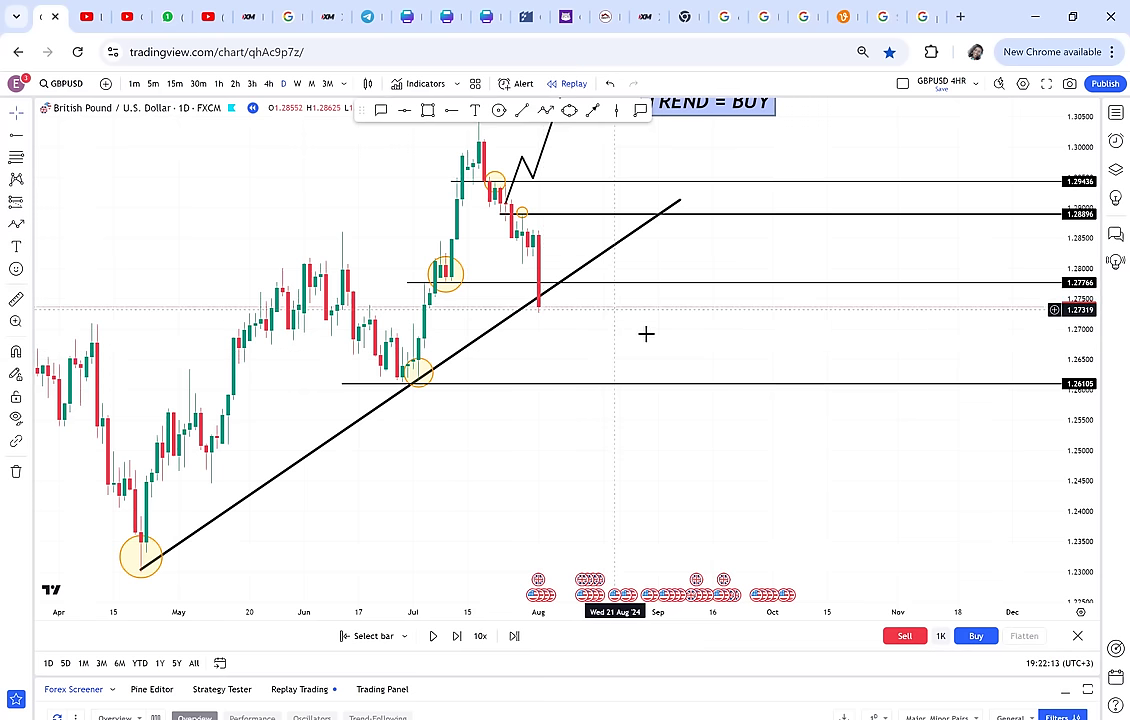
left_click_drag(628, 368, 605, 402)
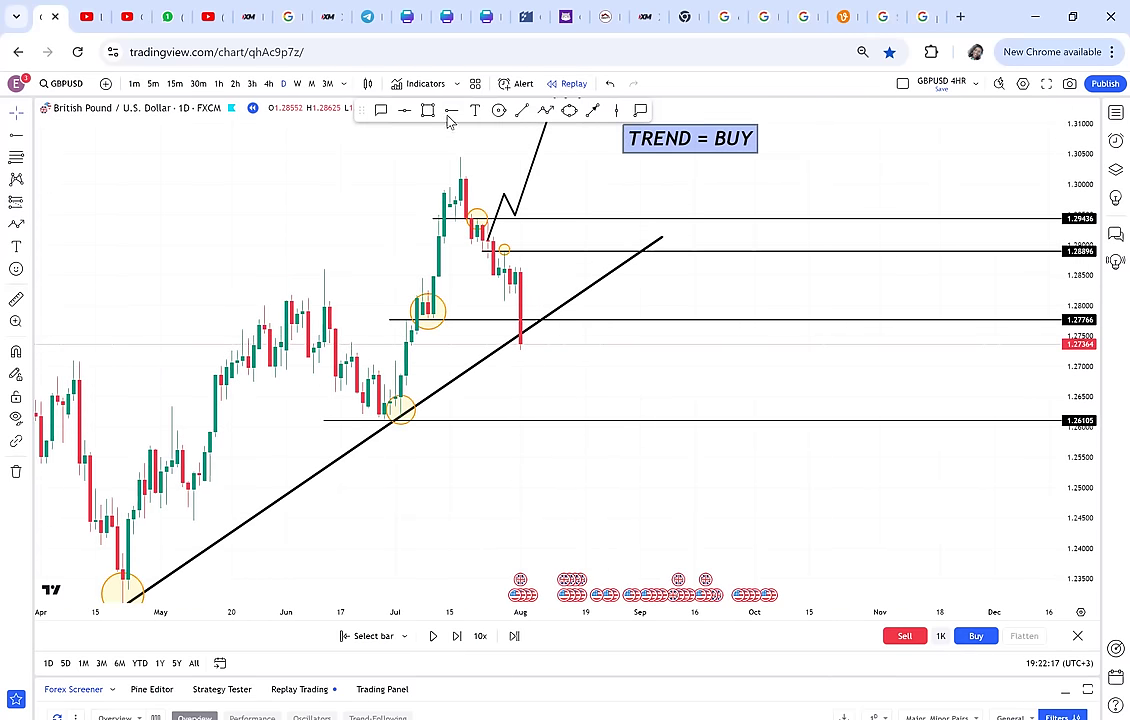
left_click(487, 301)
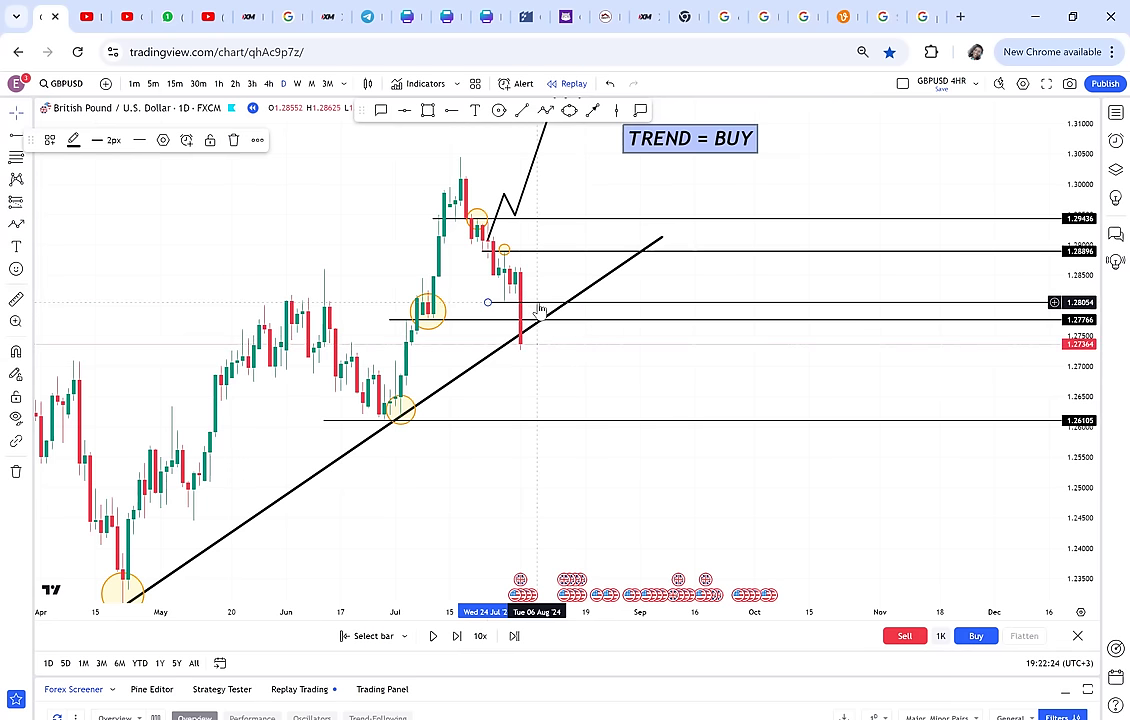
key("Delete")
Advance the bar replay by two daily candles.
left_click_drag(602, 361, 636, 369)
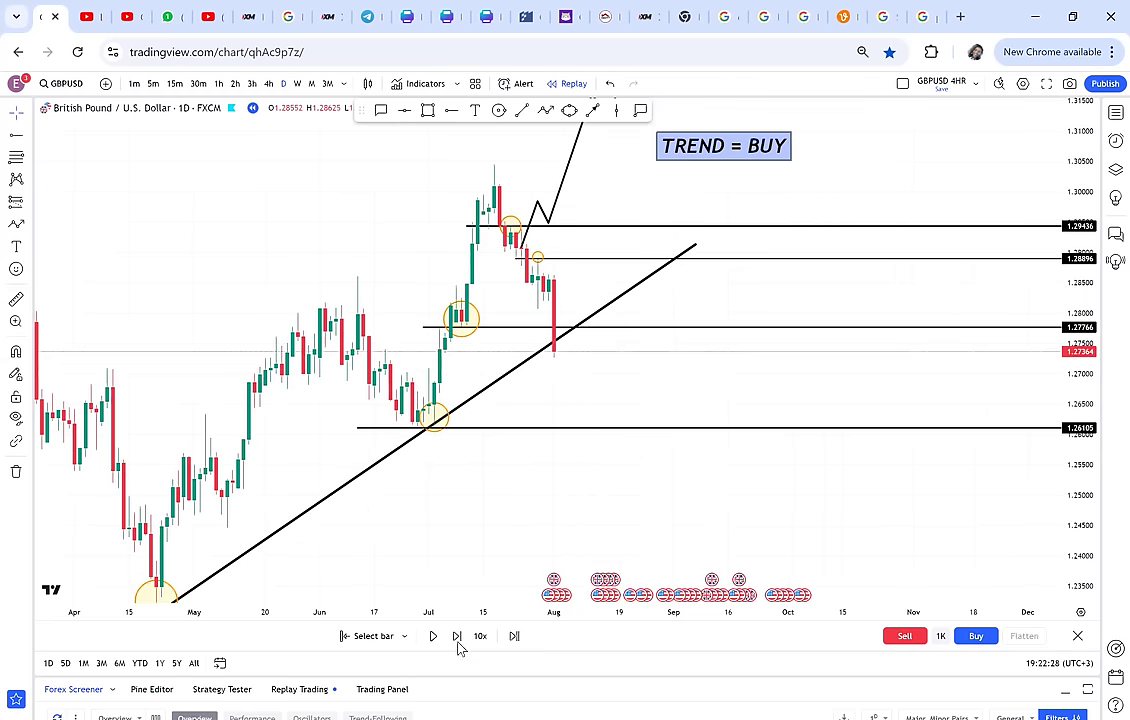
left_click(458, 645)
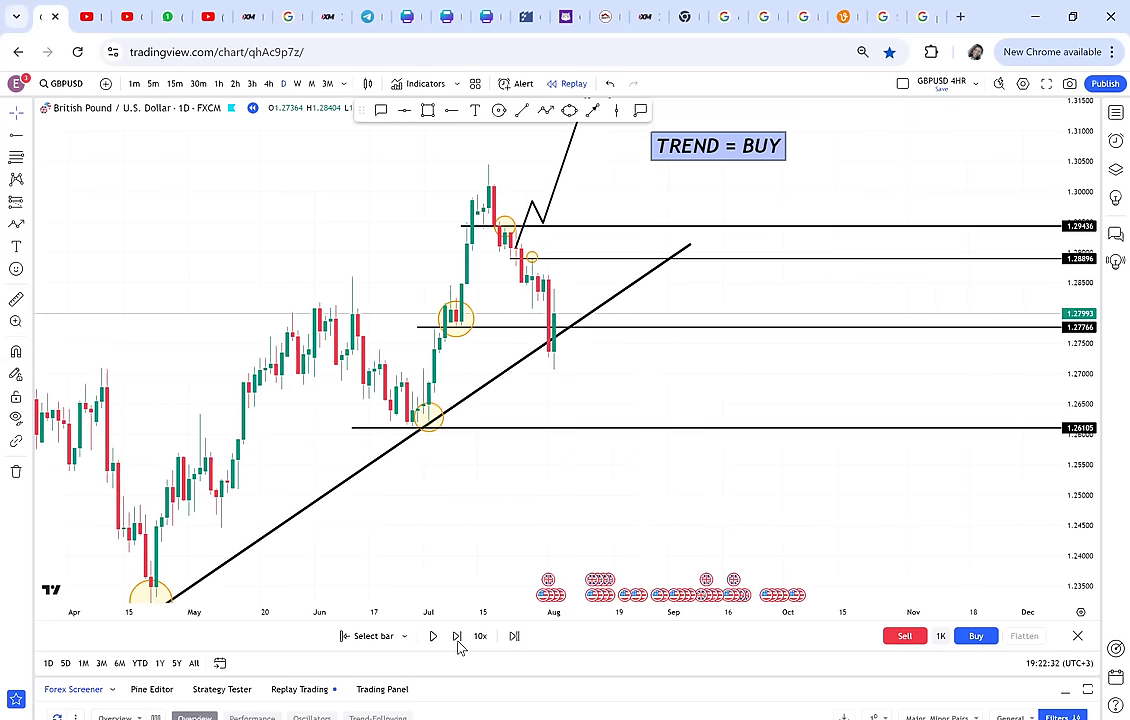
left_click(458, 645)
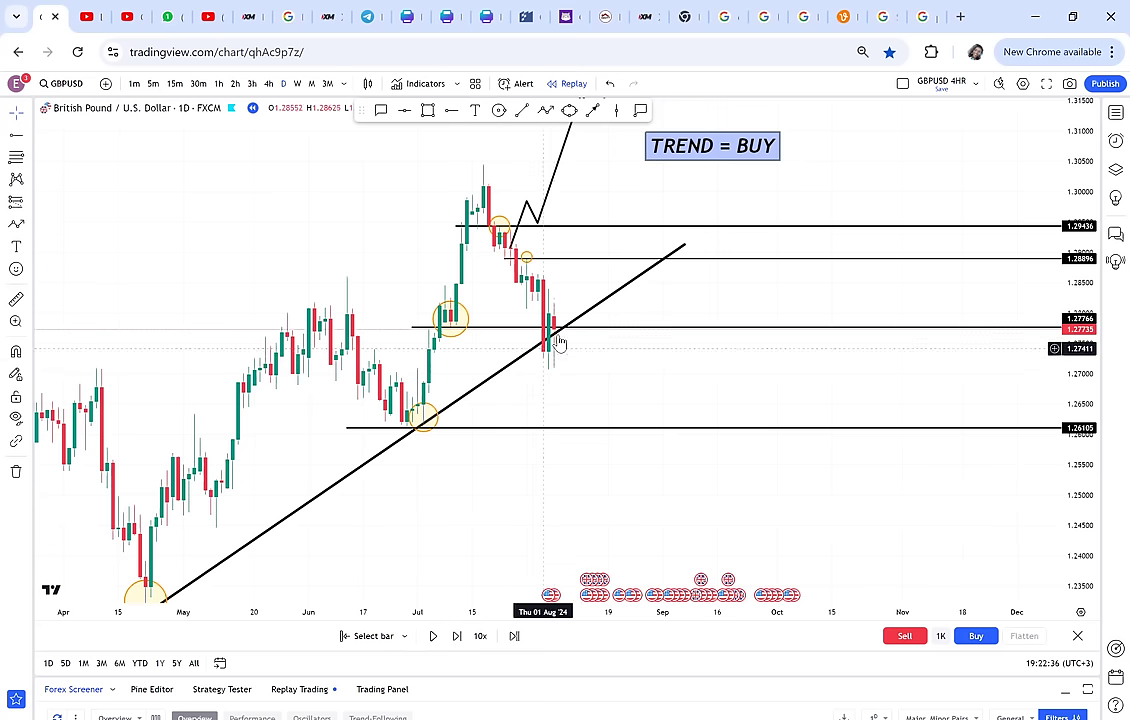
Place a horizontal ray at 1.27074 starting at the 22 July candle, and circle the lower candle wicks touching it.
left_click(498, 369)
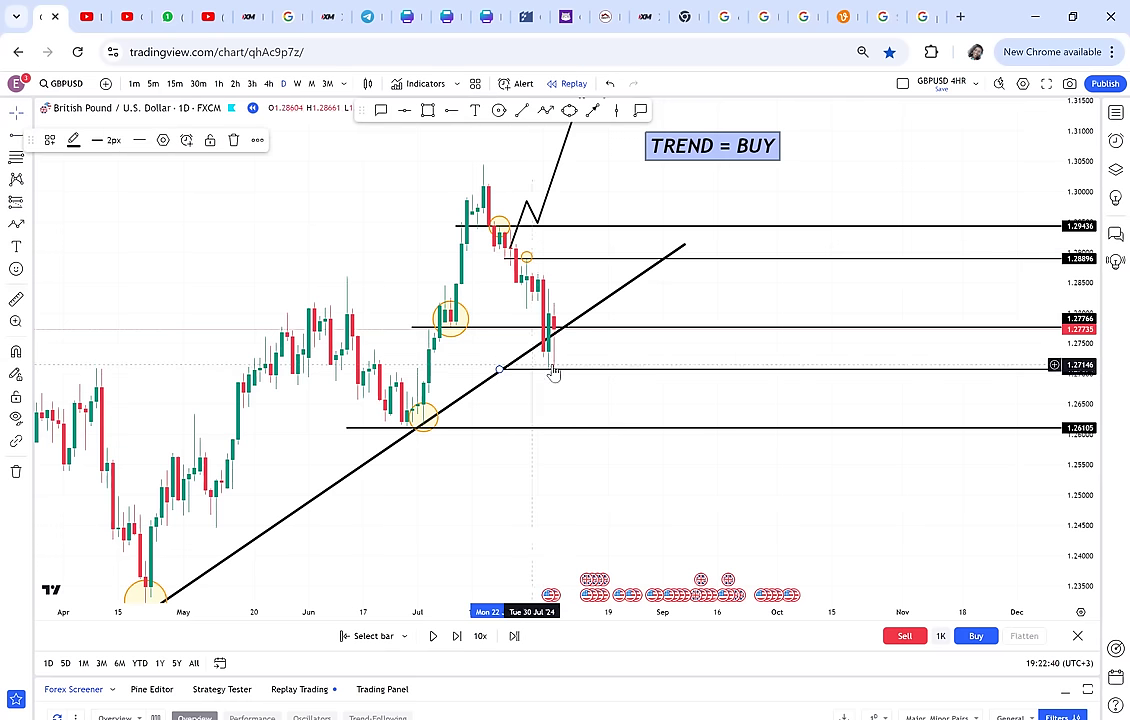
left_click(498, 110)
left_click_drag(548, 367, 553, 379)
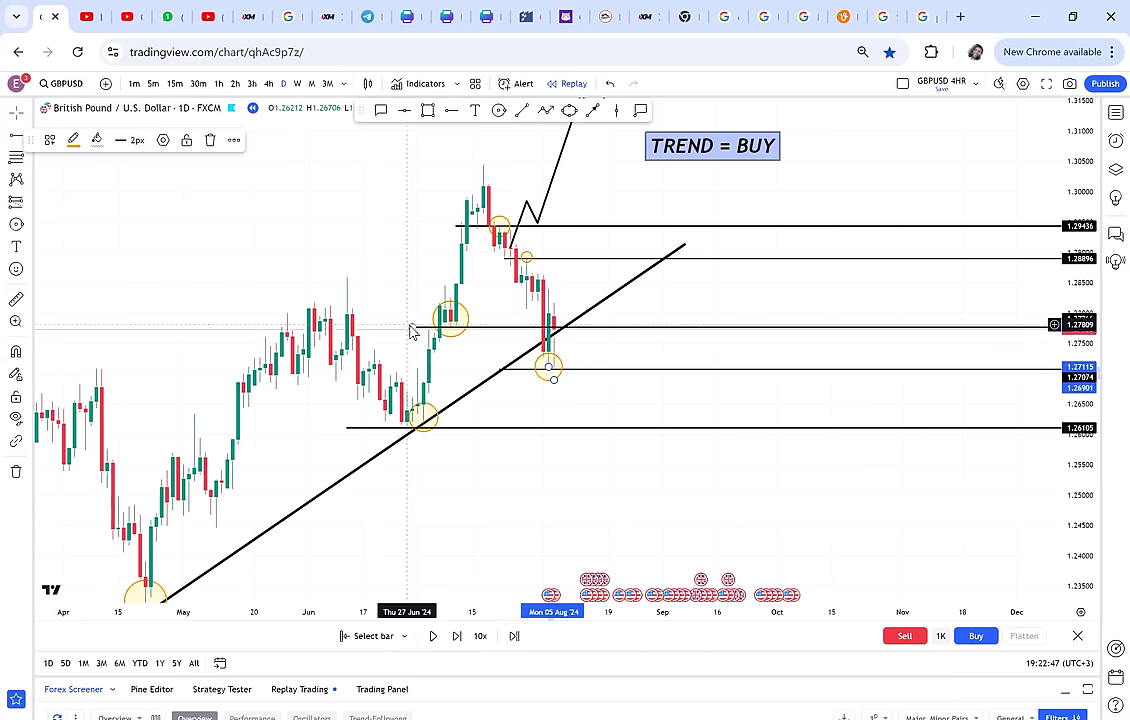
Place a horizontal ray at 1.28421 below the 1.28896 ray, and circle the upper candle wick retesting it.
key("alt+j")
left_click(502, 299)
left_click_drag(506, 292, 555, 296)
left_click(499, 114)
left_click(687, 376)
Examine the decline from the July high through the marked levels and their circled retests, comparing it with the earlier price action.
scroll(687, 376, "up", 1)
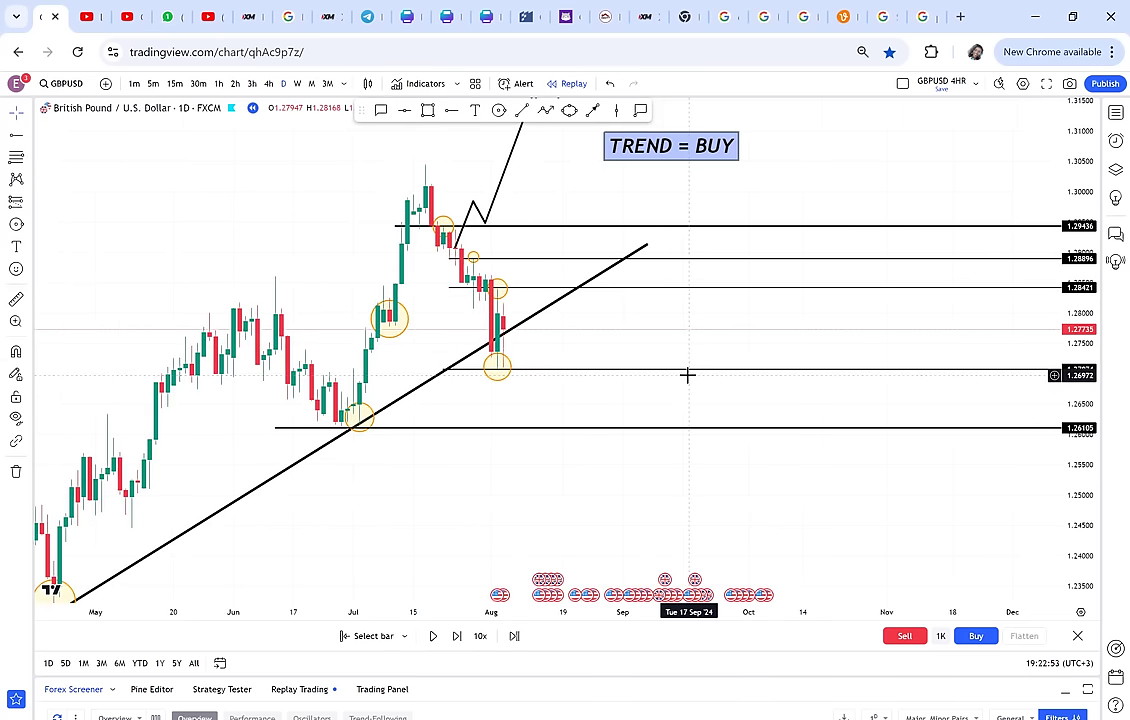
scroll(378, 330, "up", 2)
left_click_drag(378, 330, 519, 385)
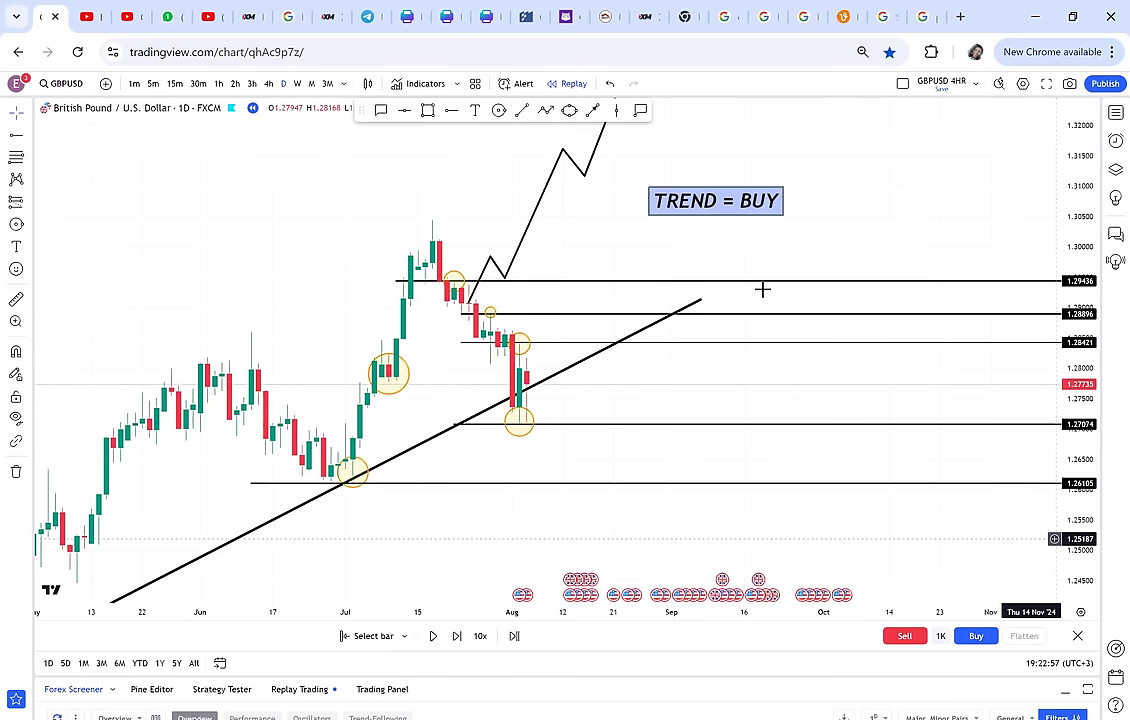
left_click_drag(1078, 540, 1078, 343)
left_click_drag(821, 252, 901, 350)
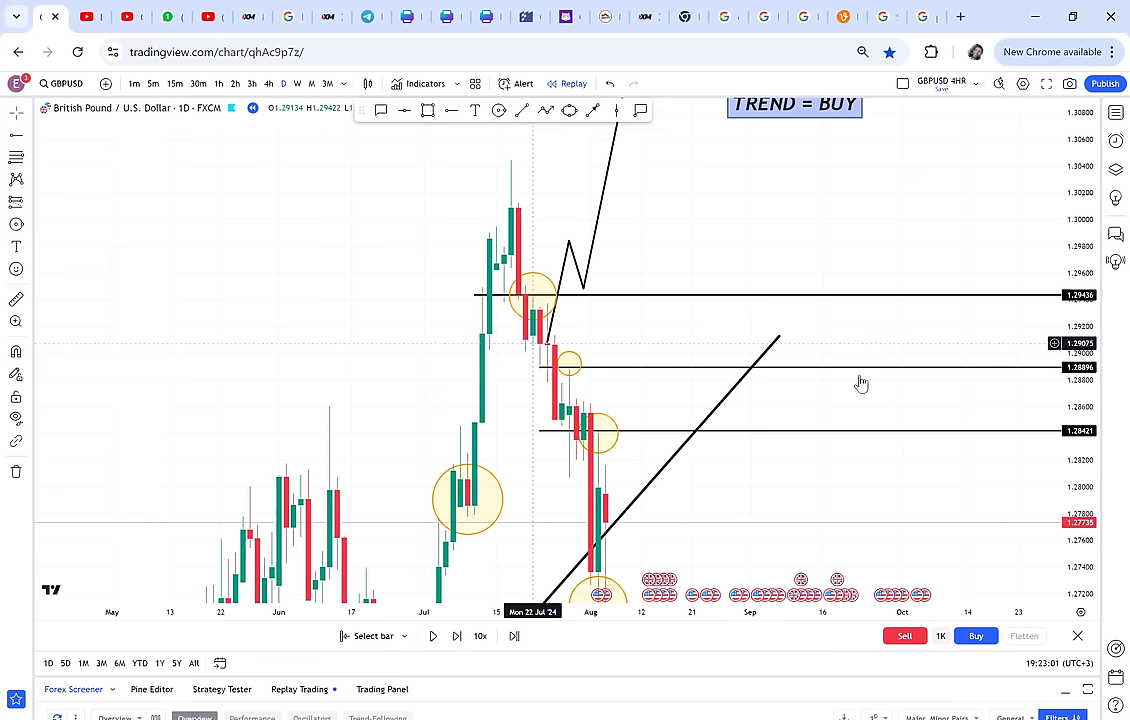
left_click_drag(937, 383, 948, 355)
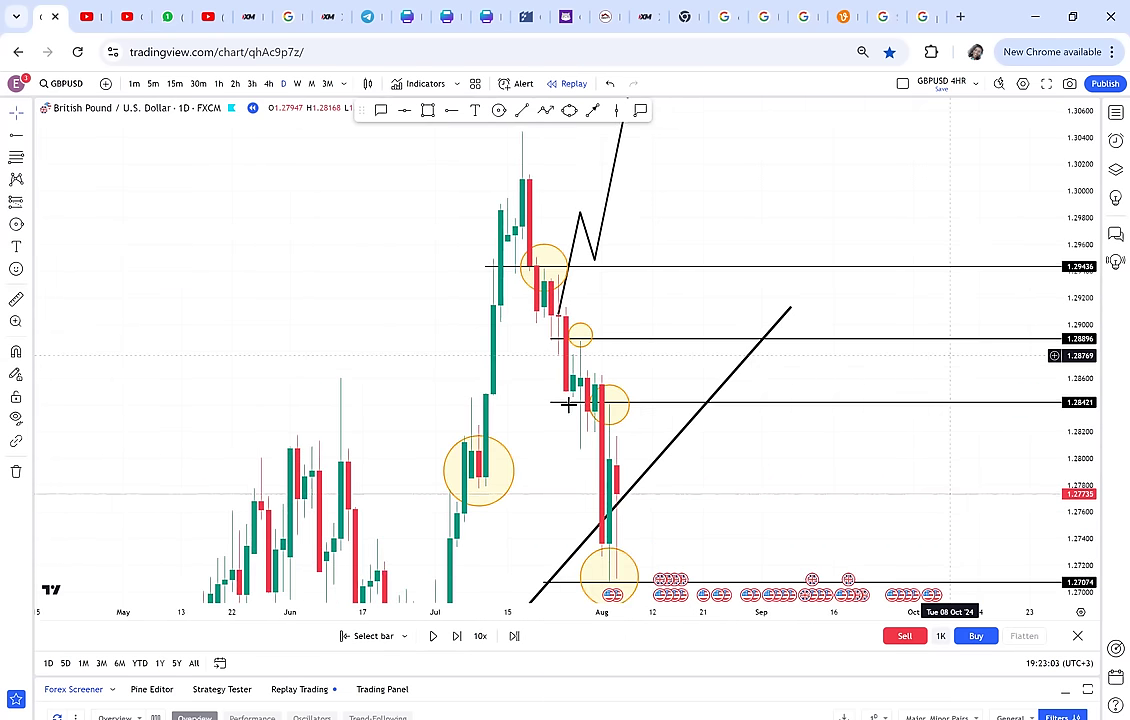
scroll(599, 315, "down", 4)
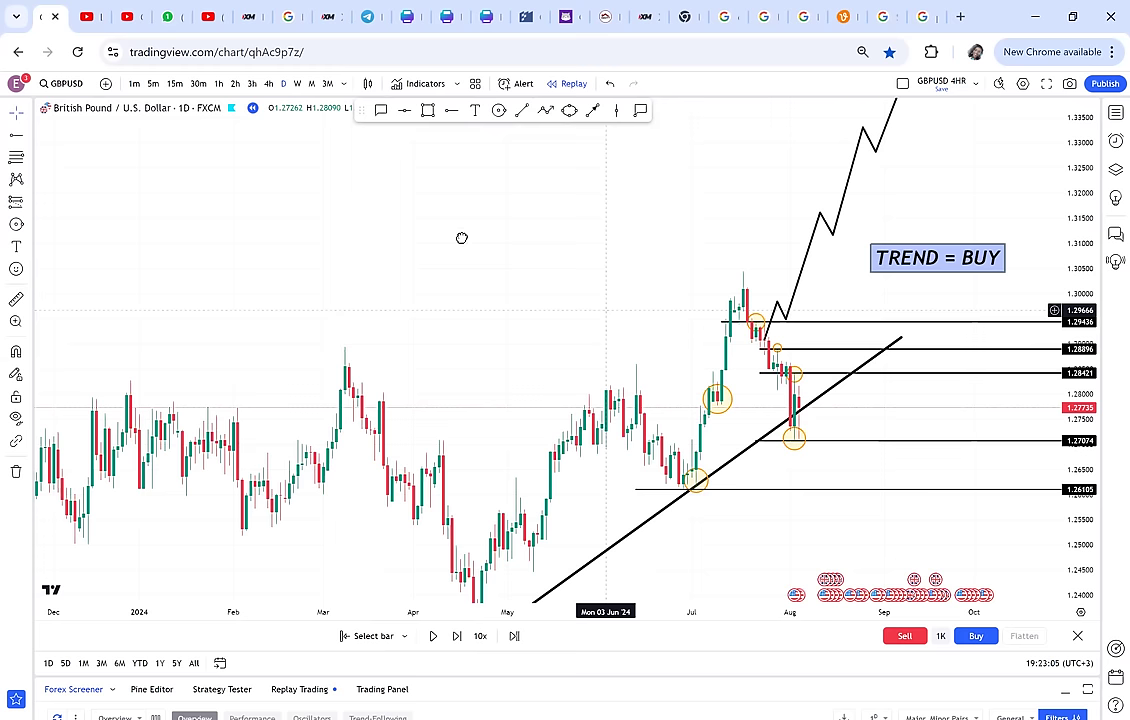
scroll(488, 239, "right", 2)
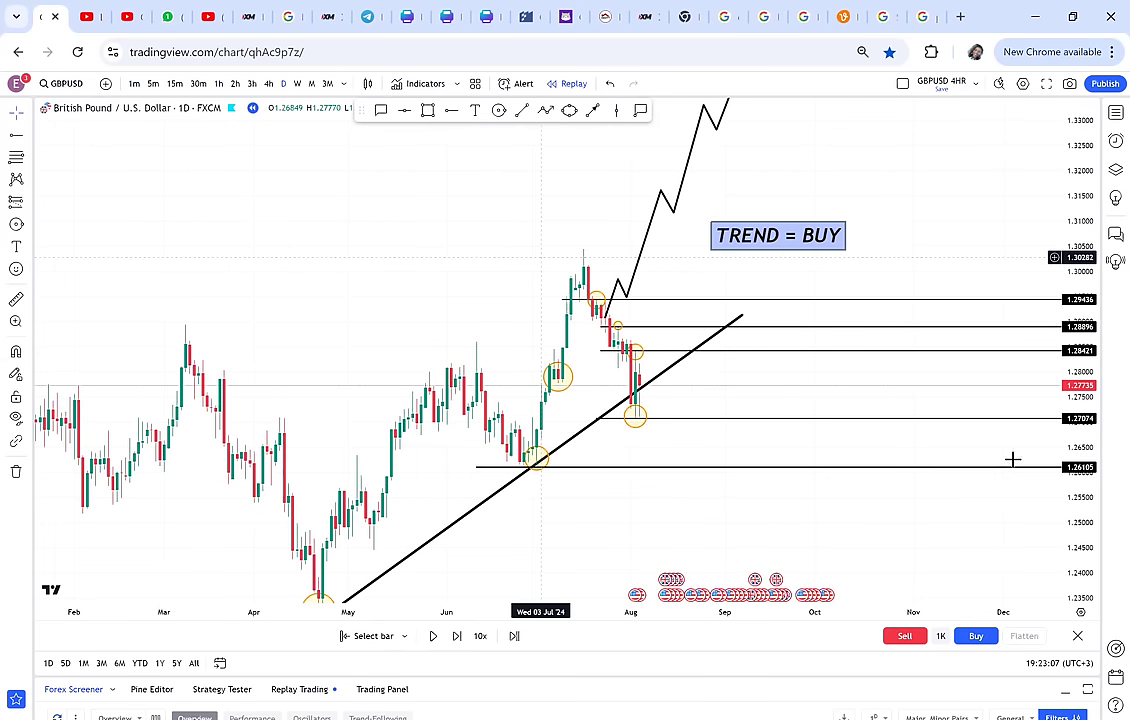
scroll(739, 427, "up", 2)
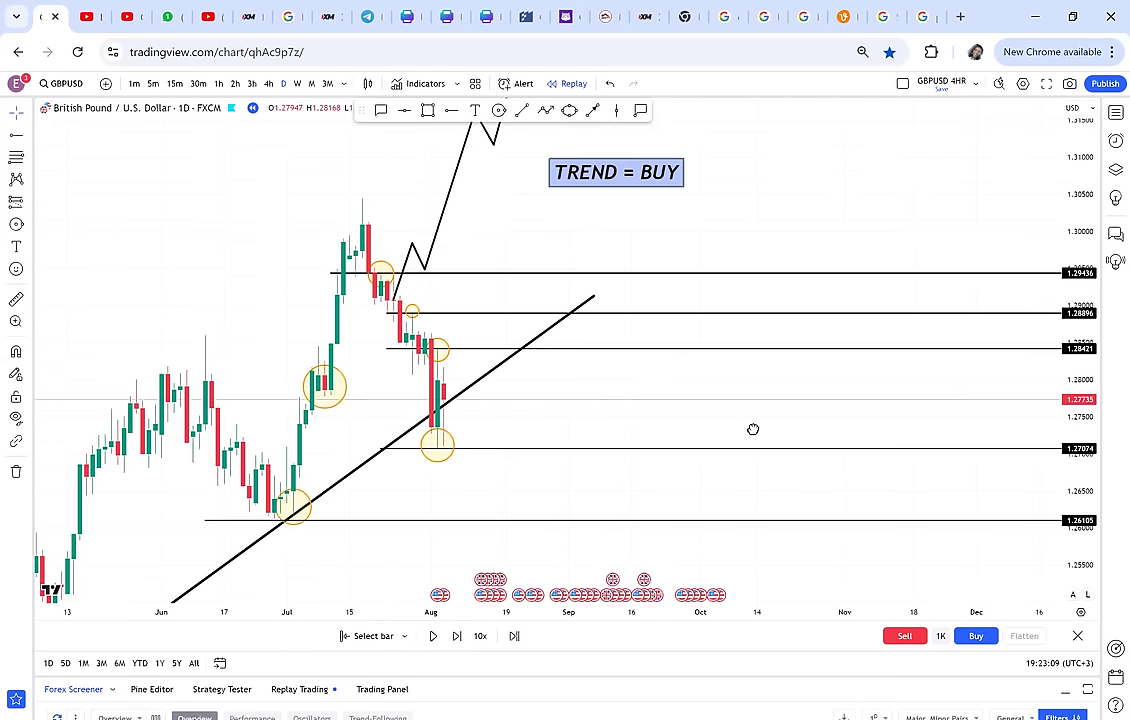
scroll(757, 437, "left", 2)
left_click_drag(757, 433, 757, 435)
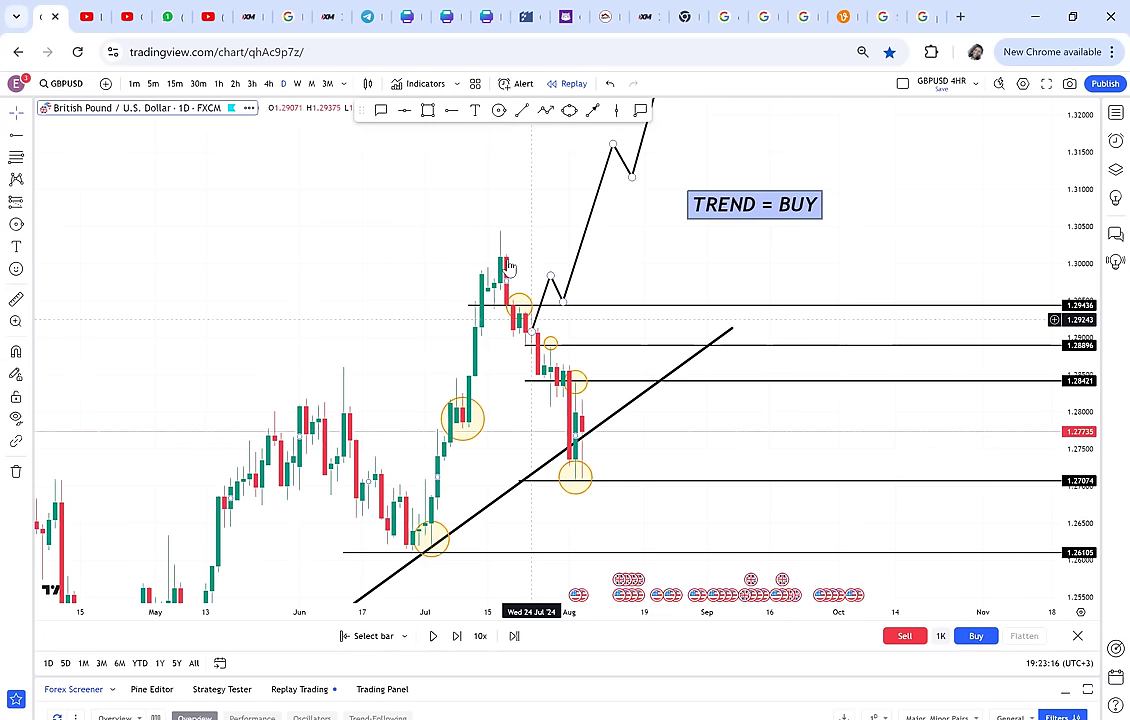
scroll(545, 442, "up", 3)
left_click_drag(547, 441, 692, 427)
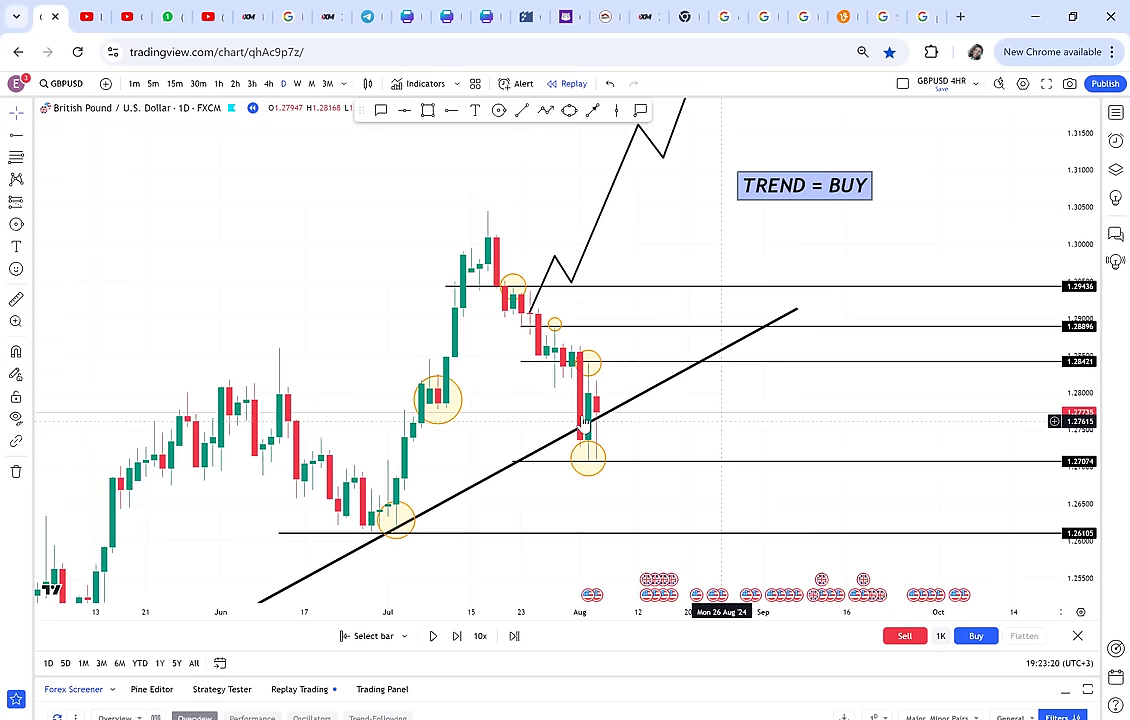
left_click(583, 341)
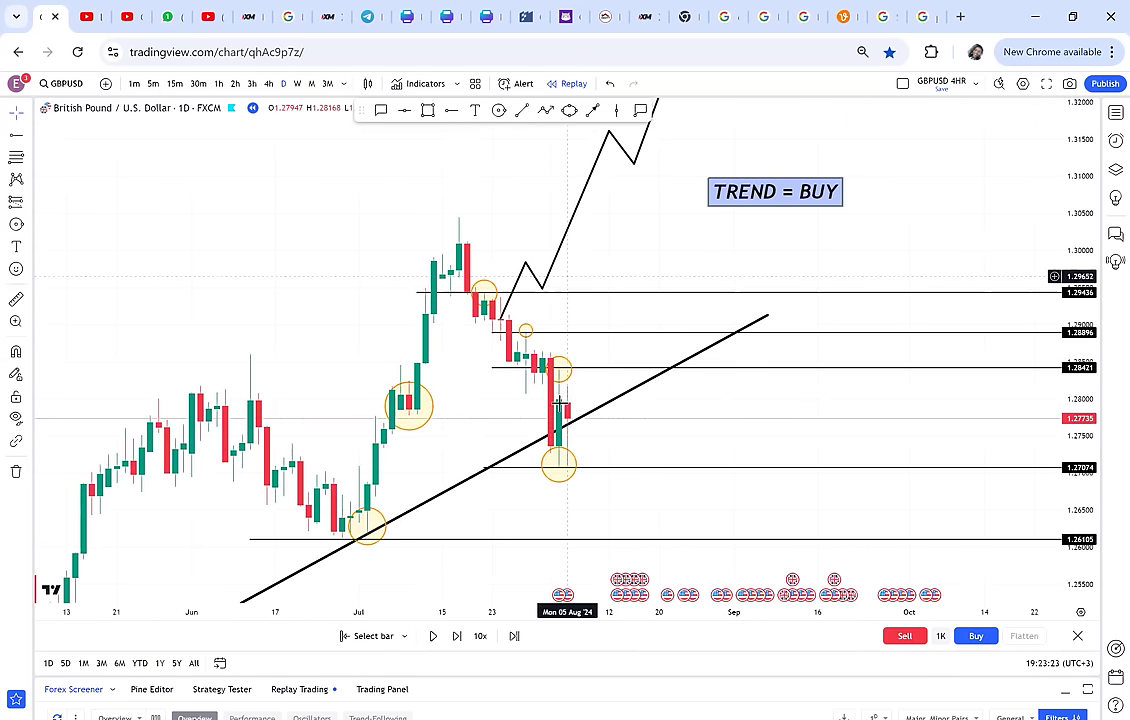
scroll(552, 452, "right", 1)
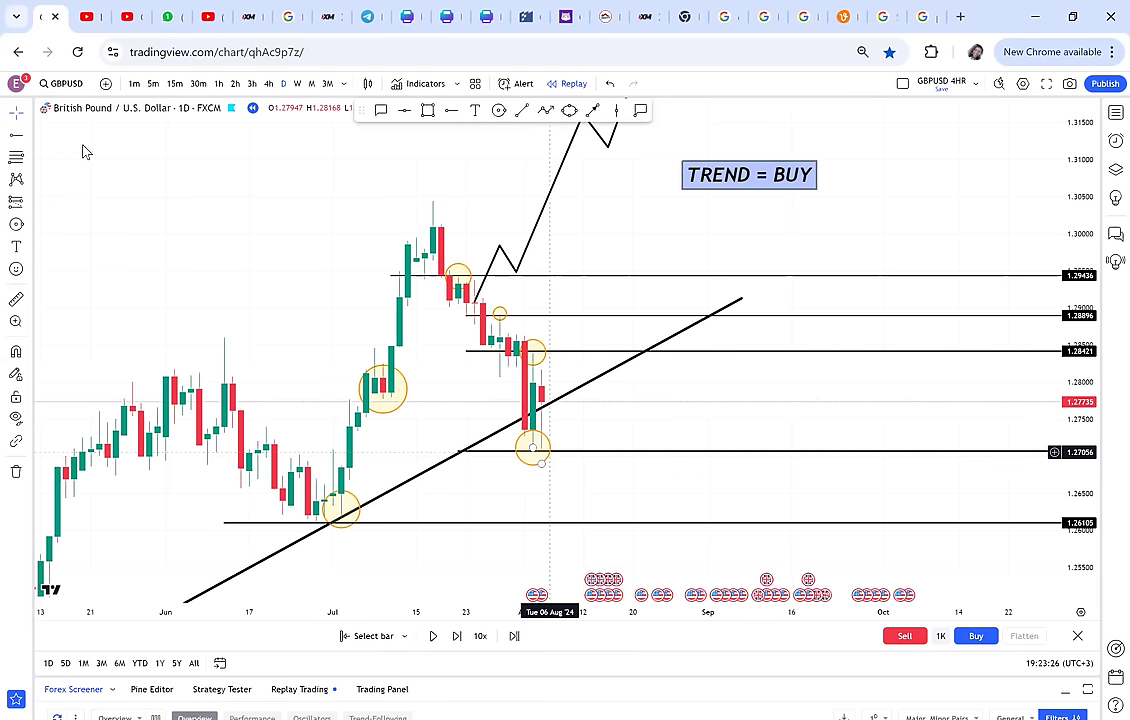
Fill the circle on the 1.27074 ray and the large circle around the early-July consolidation with blue.
left_click(549, 452)
left_click(96, 141)
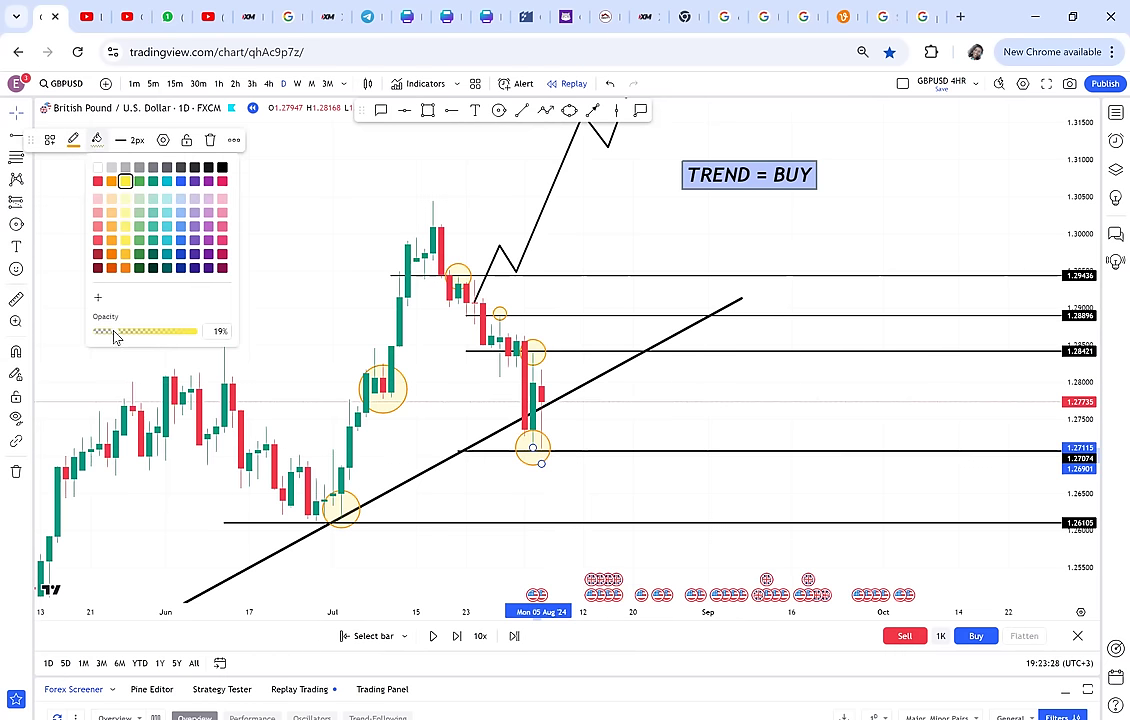
left_click(314, 380)
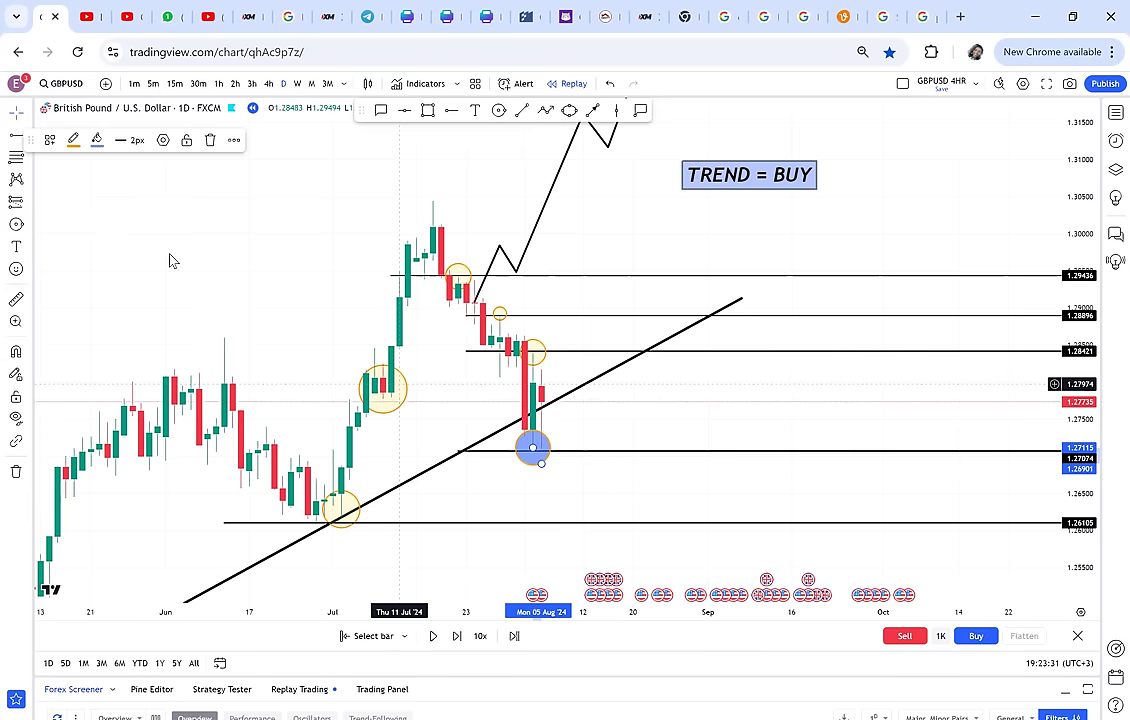
left_click(399, 384)
left_click(97, 140)
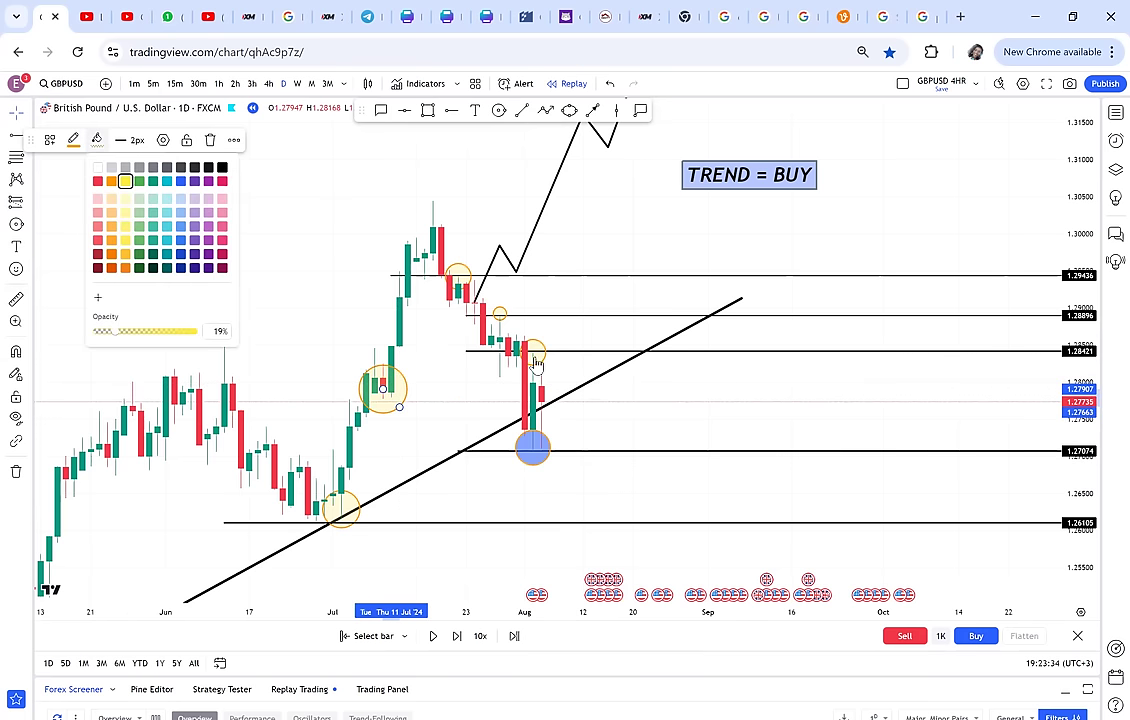
left_click(181, 182)
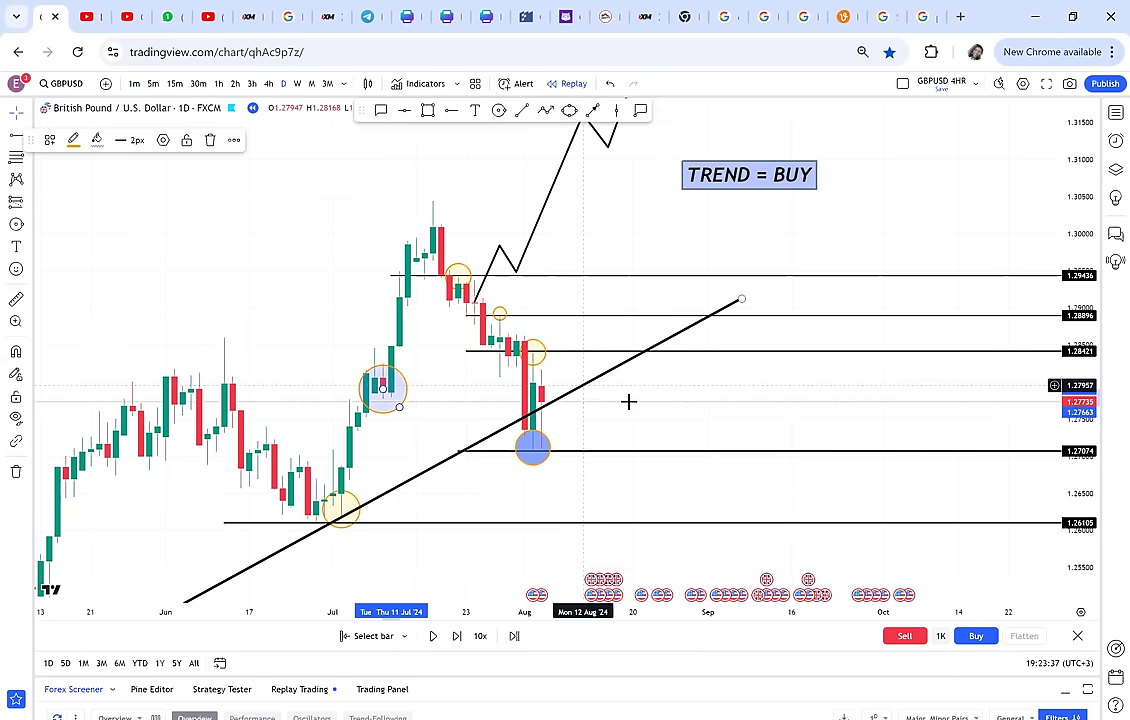
Advance the bar replay by one daily candle and add a callout reading "SELL" that points to its close.
left_click_drag(502, 543, 540, 496)
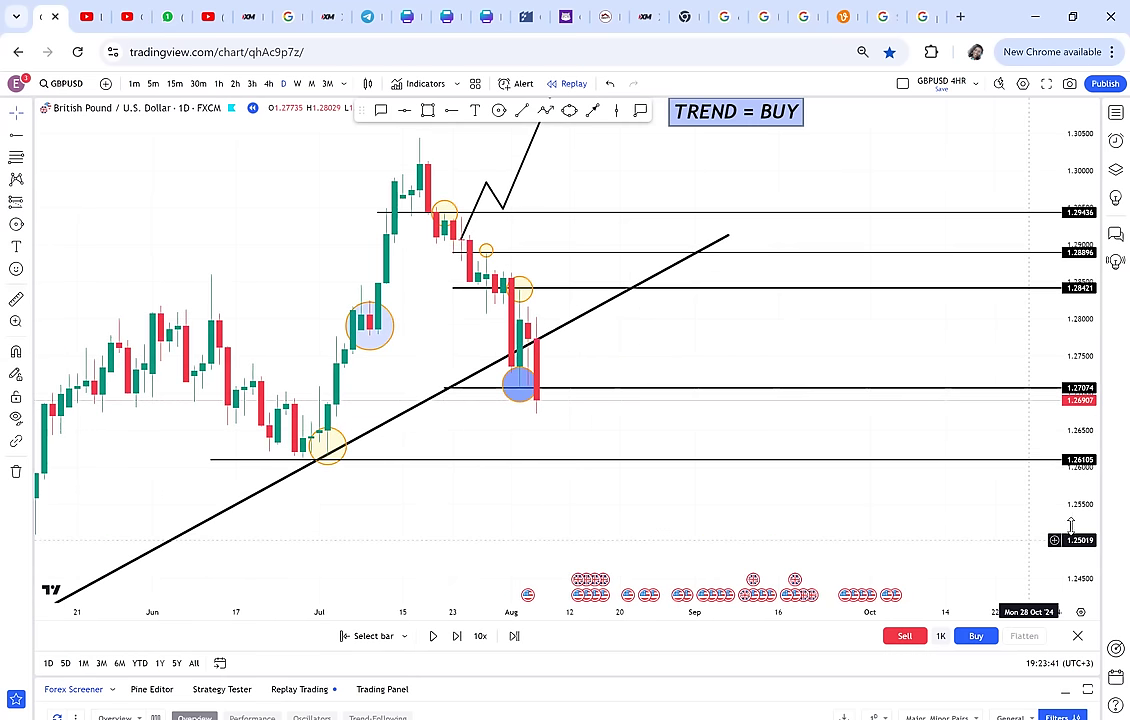
left_click(381, 110)
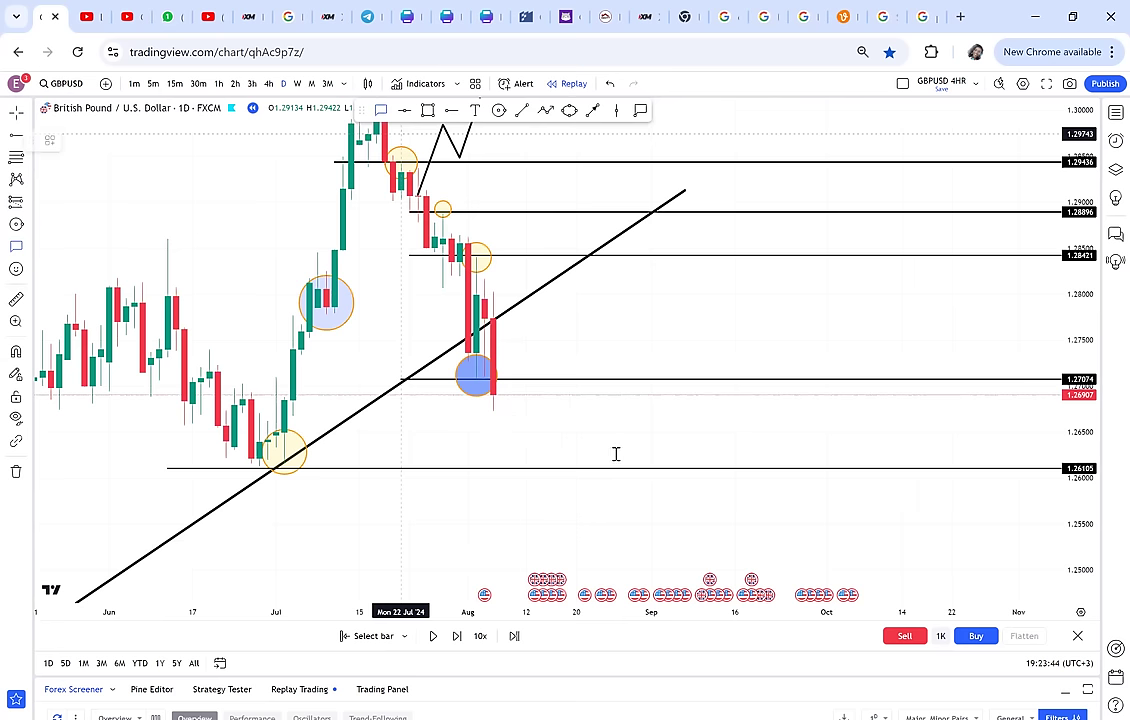
left_click(500, 483)
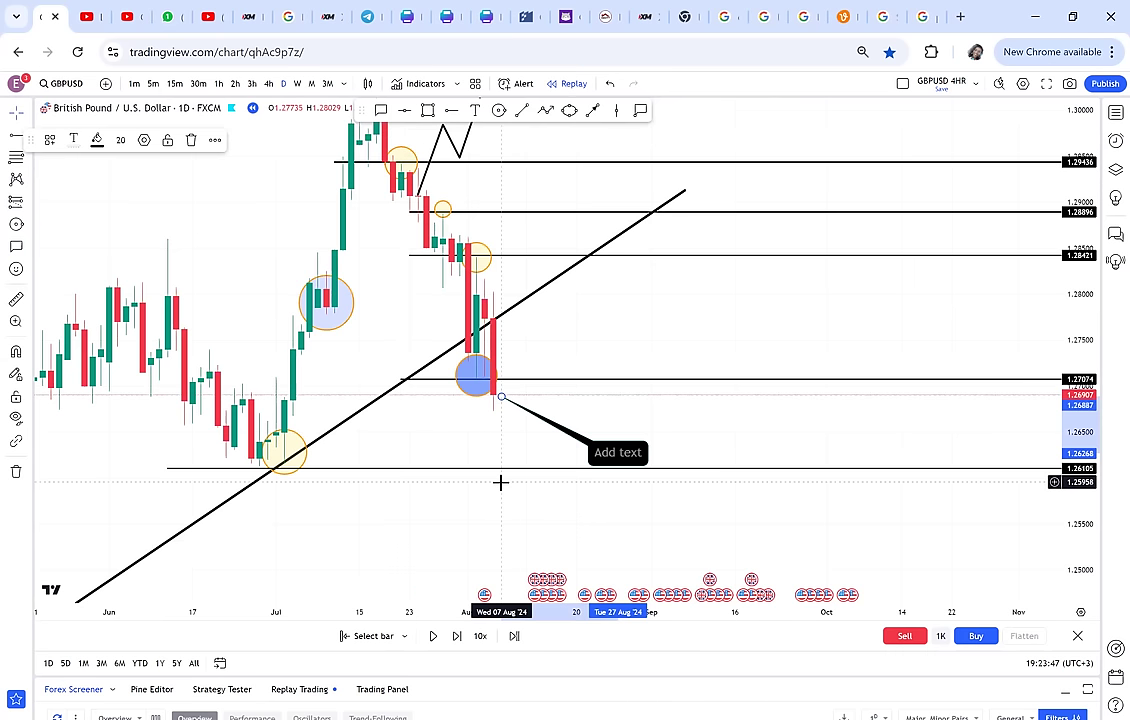
type("SELL")
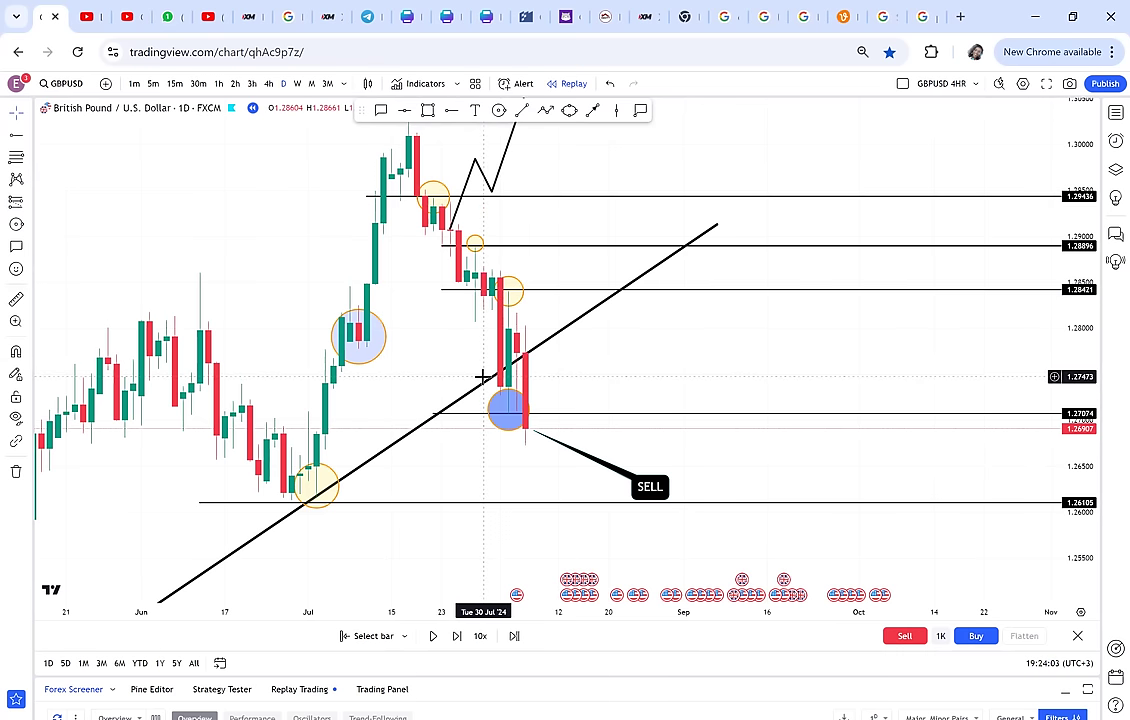
Shrink the blue circle on the 1.27074 ray.
left_click_drag(523, 427, 518, 428)
left_click(513, 430)
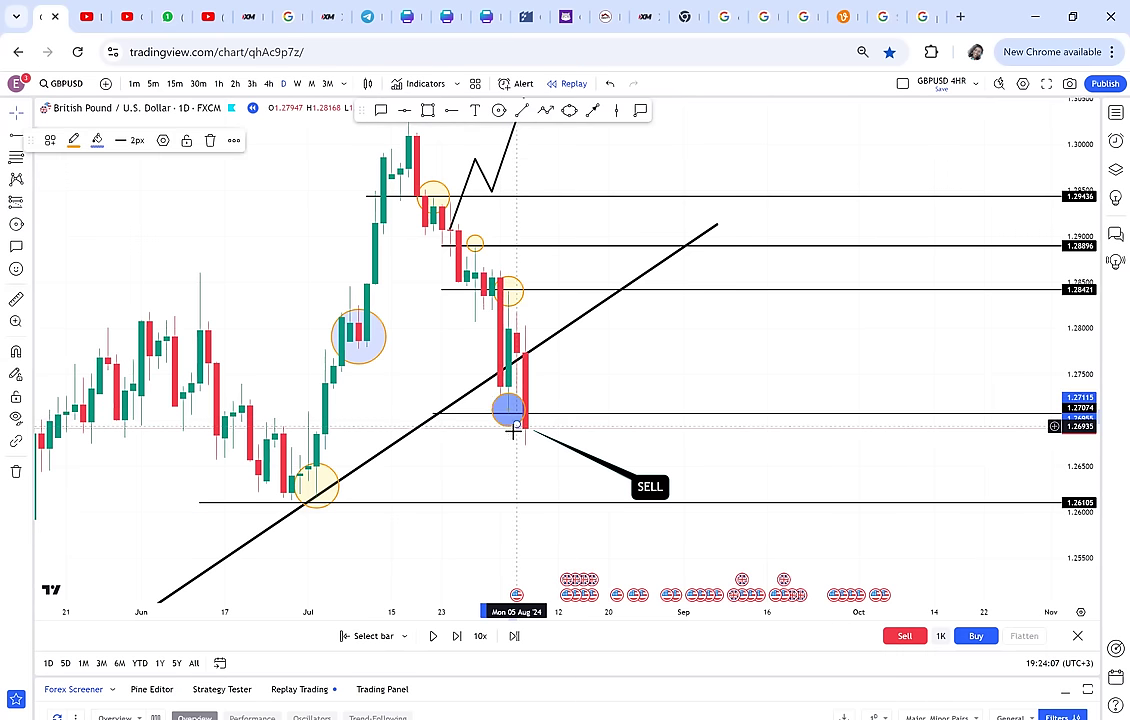
Advance the bar replay candle by candle from the SELL callout through the August rally above the marked levels.
left_click(522, 476)
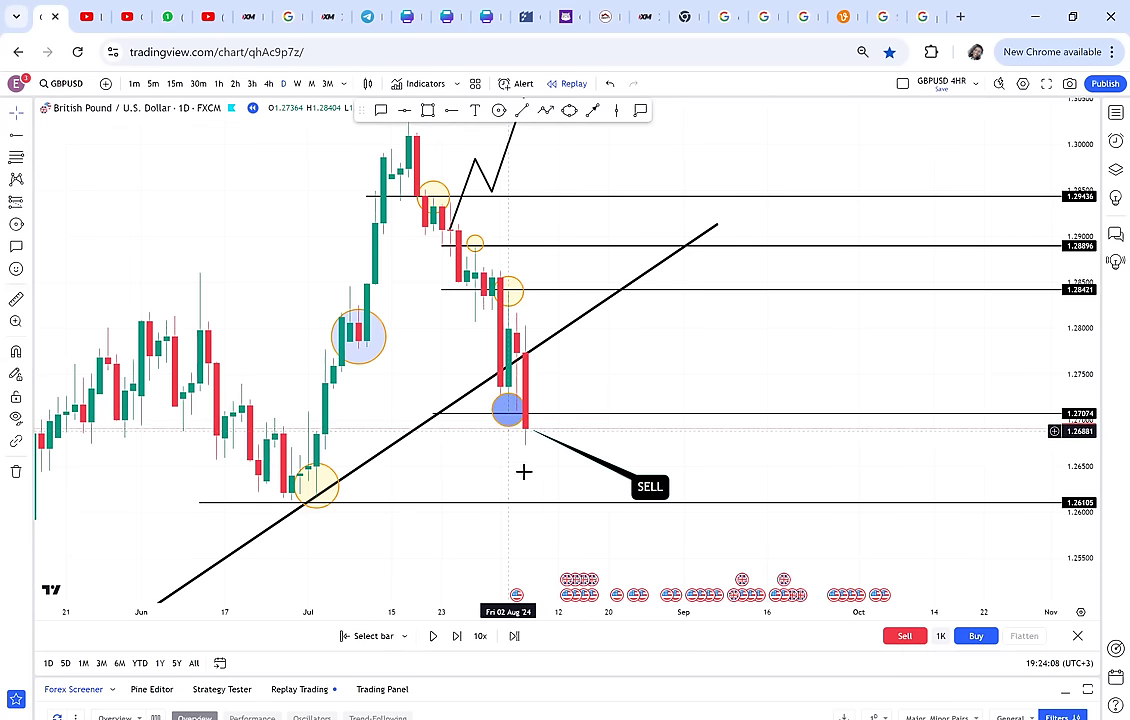
left_click_drag(524, 471, 503, 447)
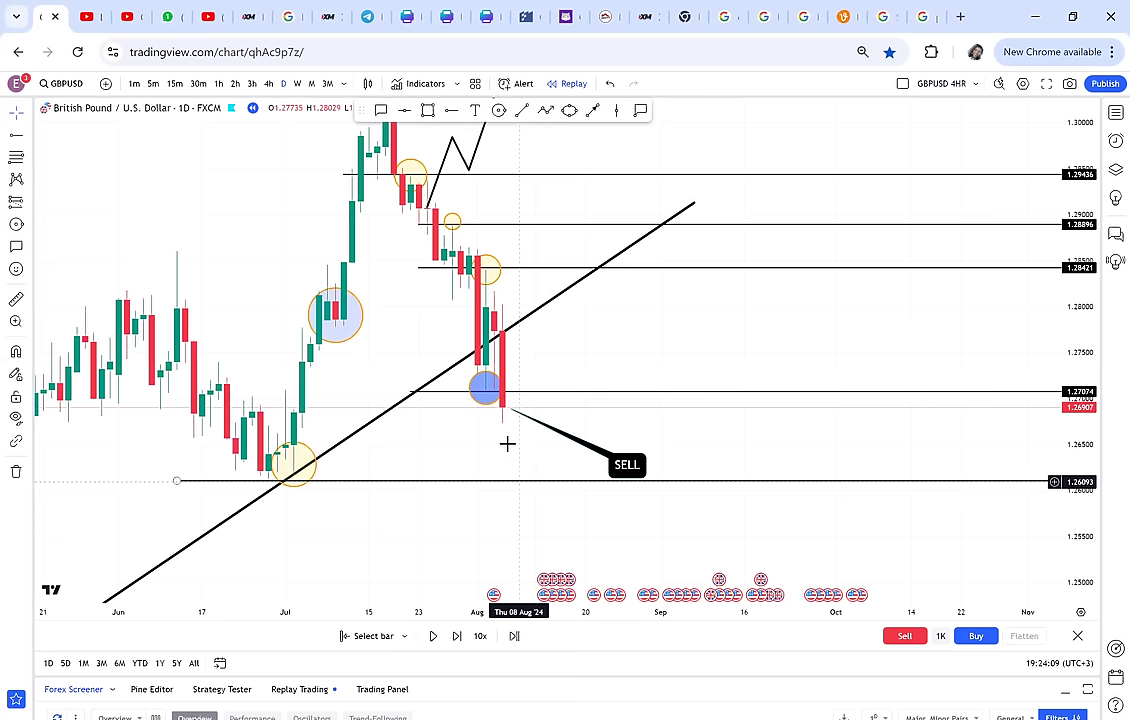
left_click(457, 636)
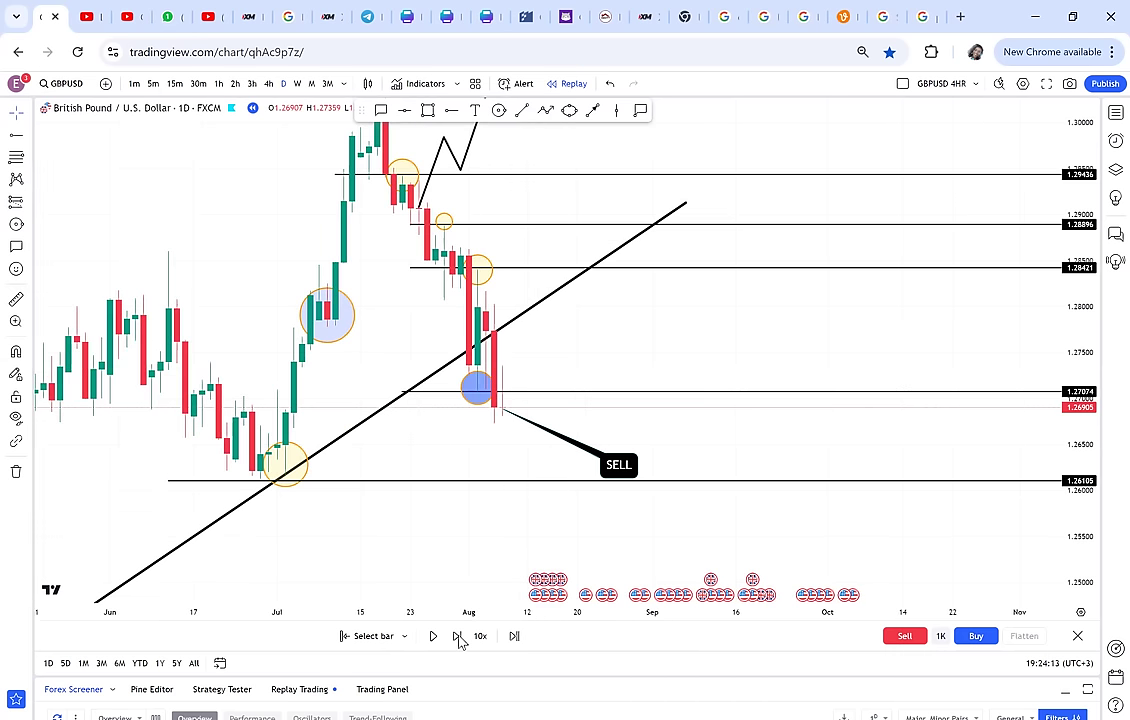
left_click(457, 636)
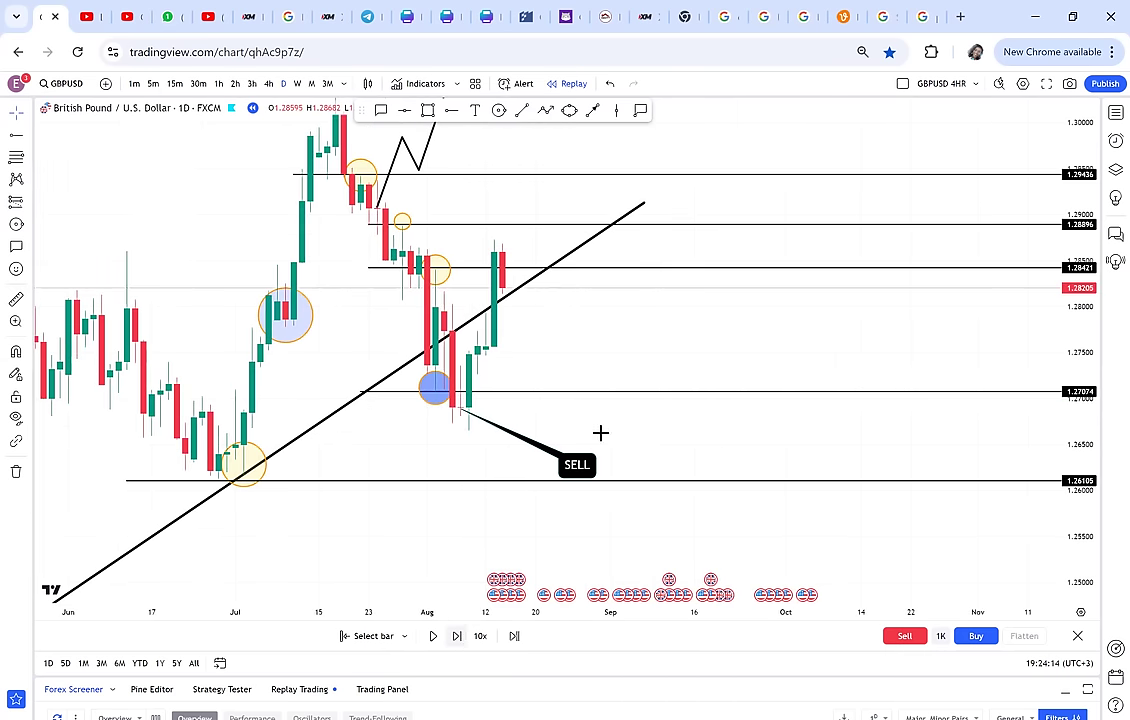
left_click_drag(619, 357, 762, 367)
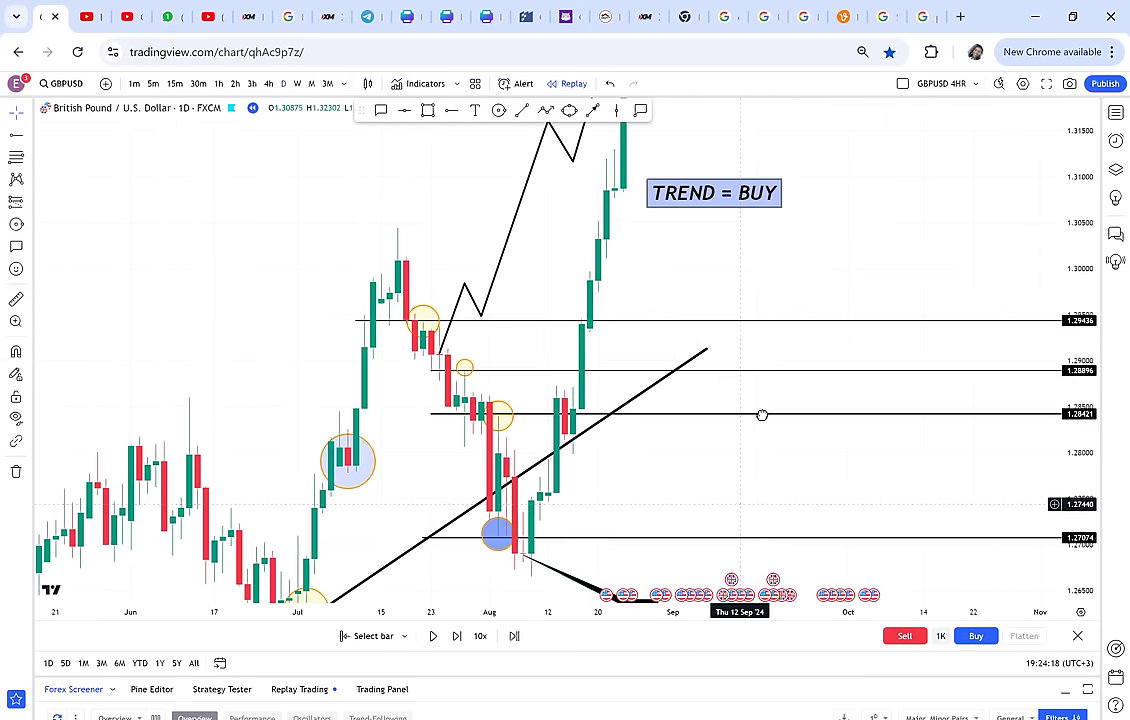
Examine the August rally against the trendline, its April starting point, the SELL callout and the marked horizontal levels.
left_click_drag(762, 415, 782, 454)
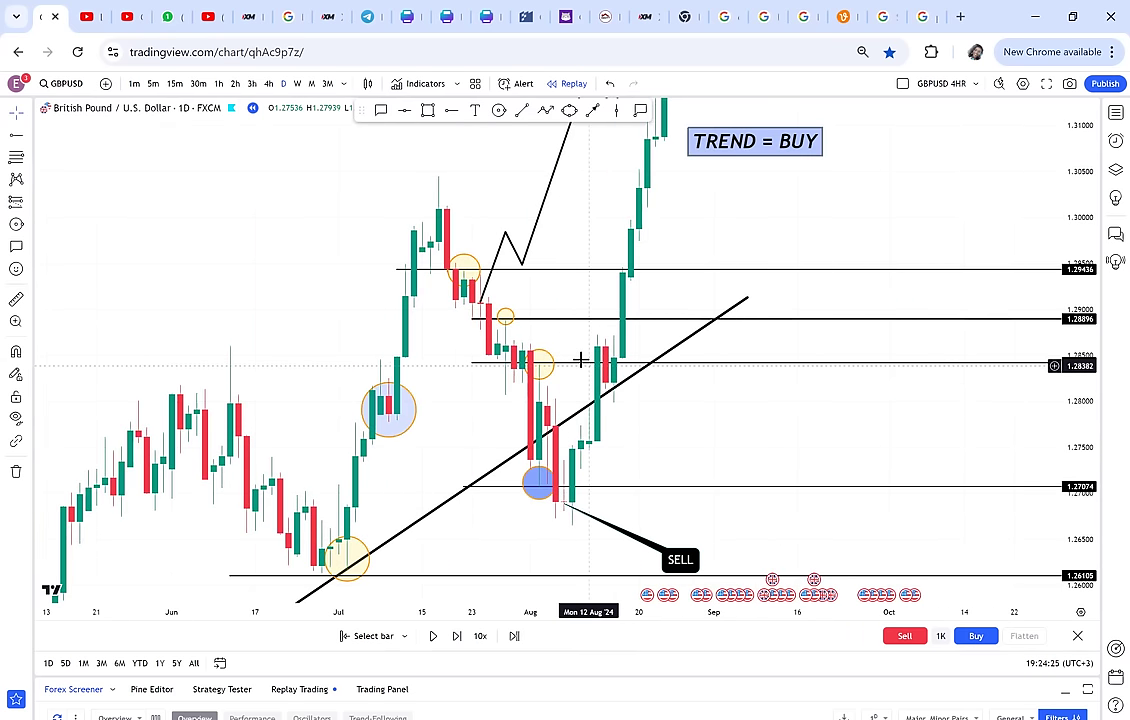
left_click_drag(1088, 360, 1085, 389)
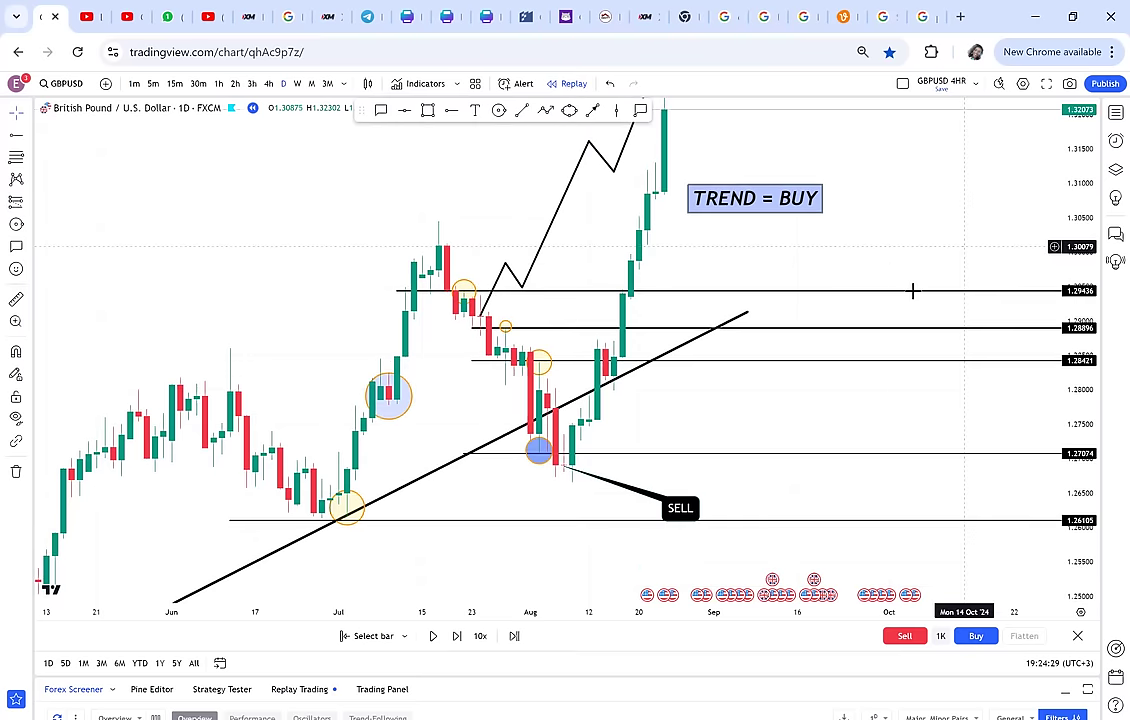
left_click_drag(960, 246, 912, 290)
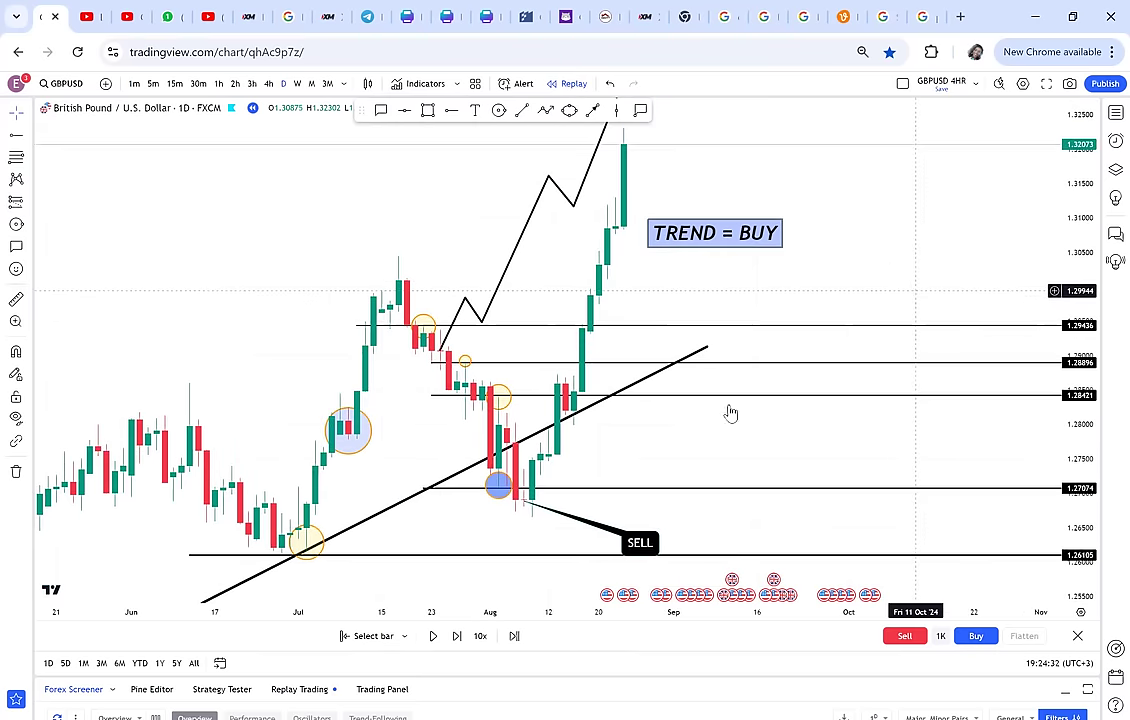
left_click_drag(861, 271, 973, 189)
left_click_drag(138, 553, 120, 571)
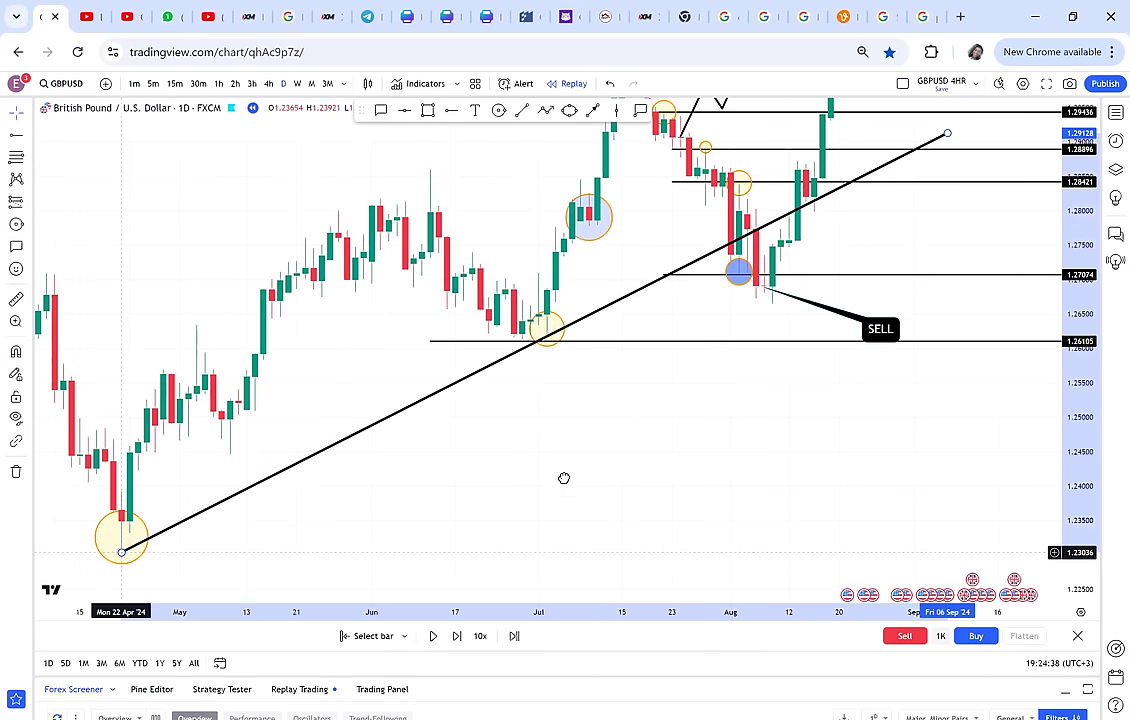
left_click_drag(711, 380, 564, 478)
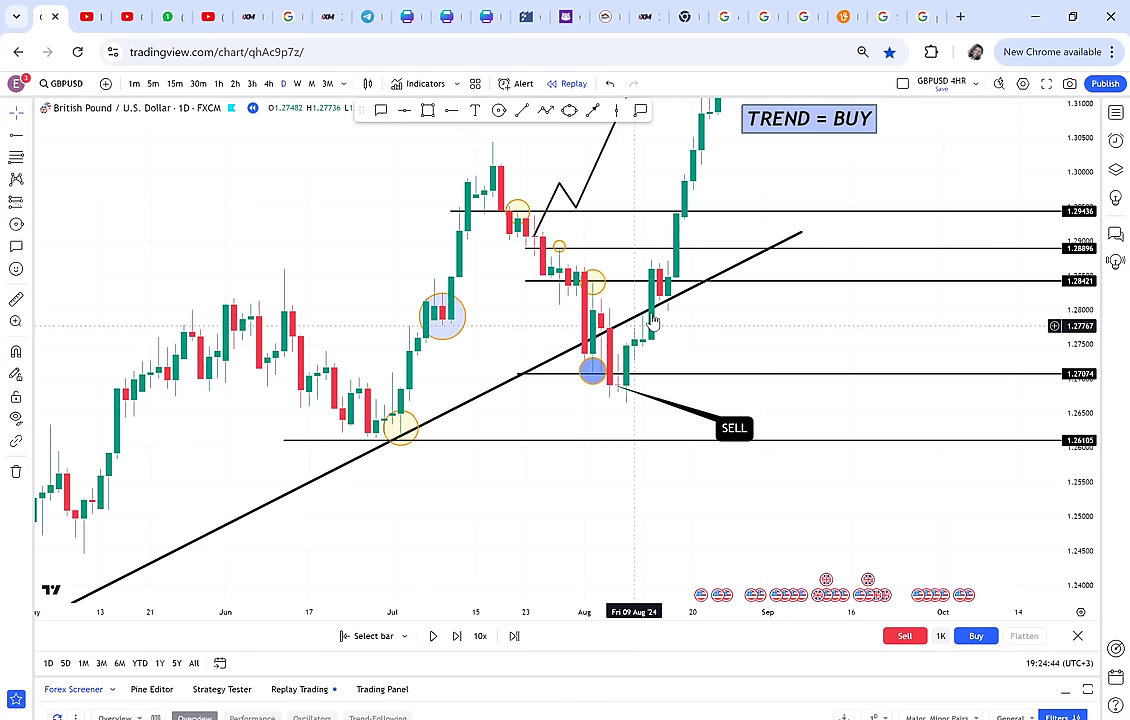
left_click_drag(718, 312, 711, 281)
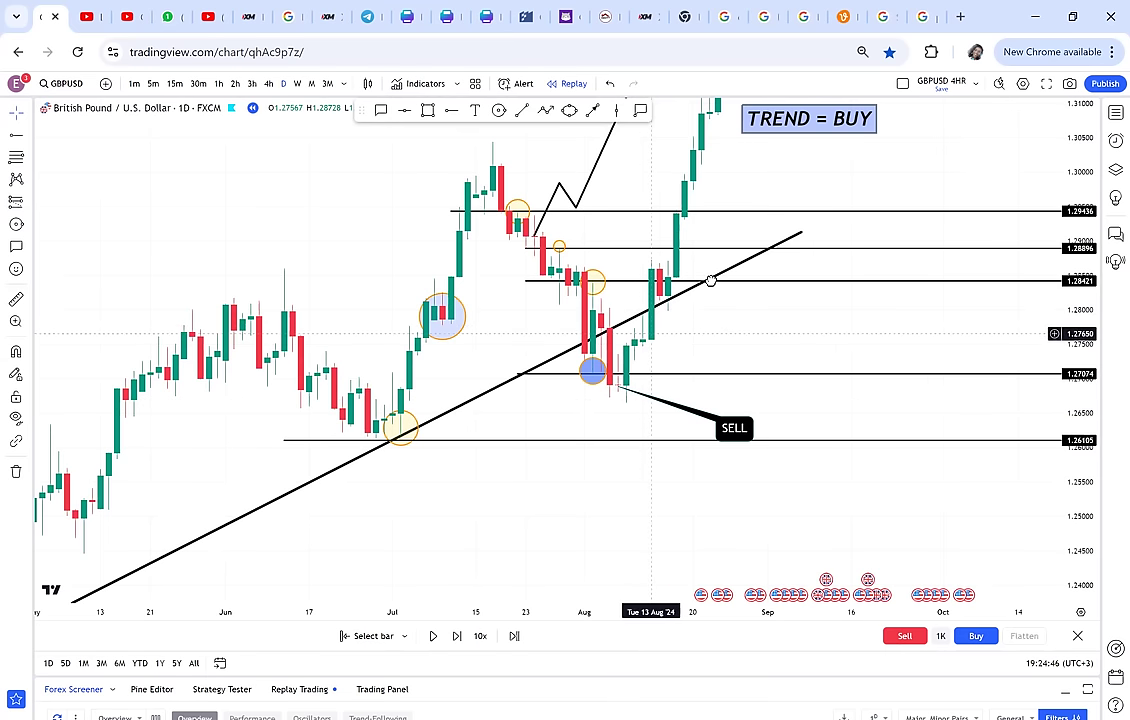
left_click_drag(630, 347, 629, 337)
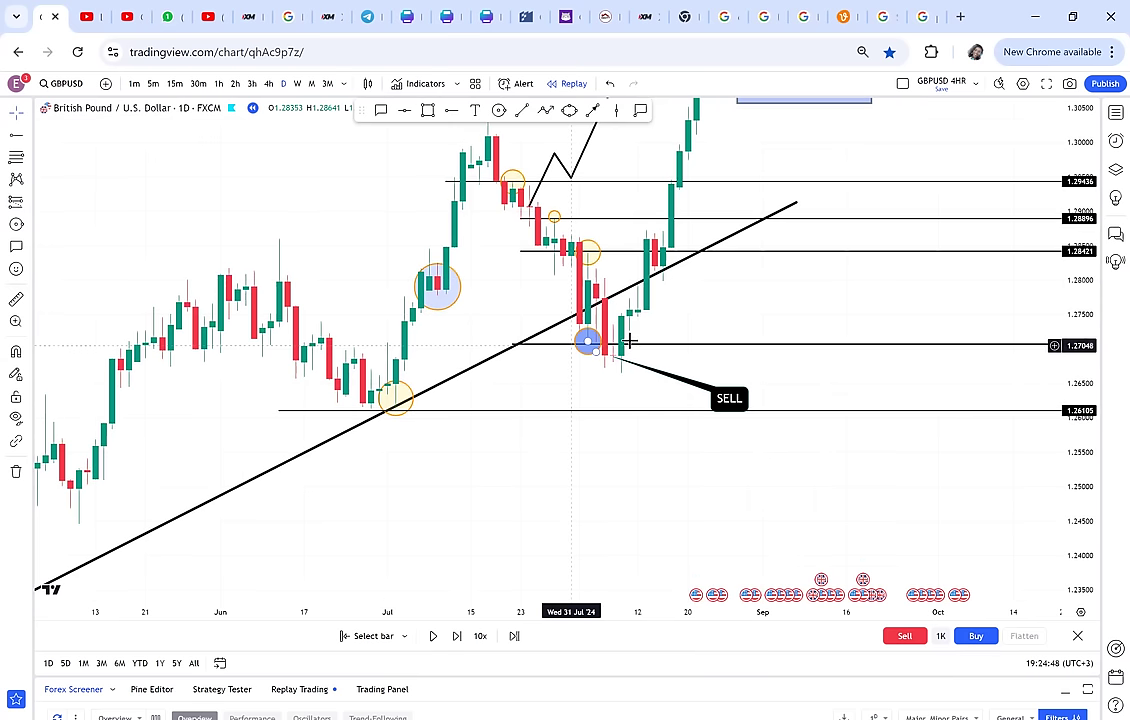
left_click_drag(513, 245, 520, 278)
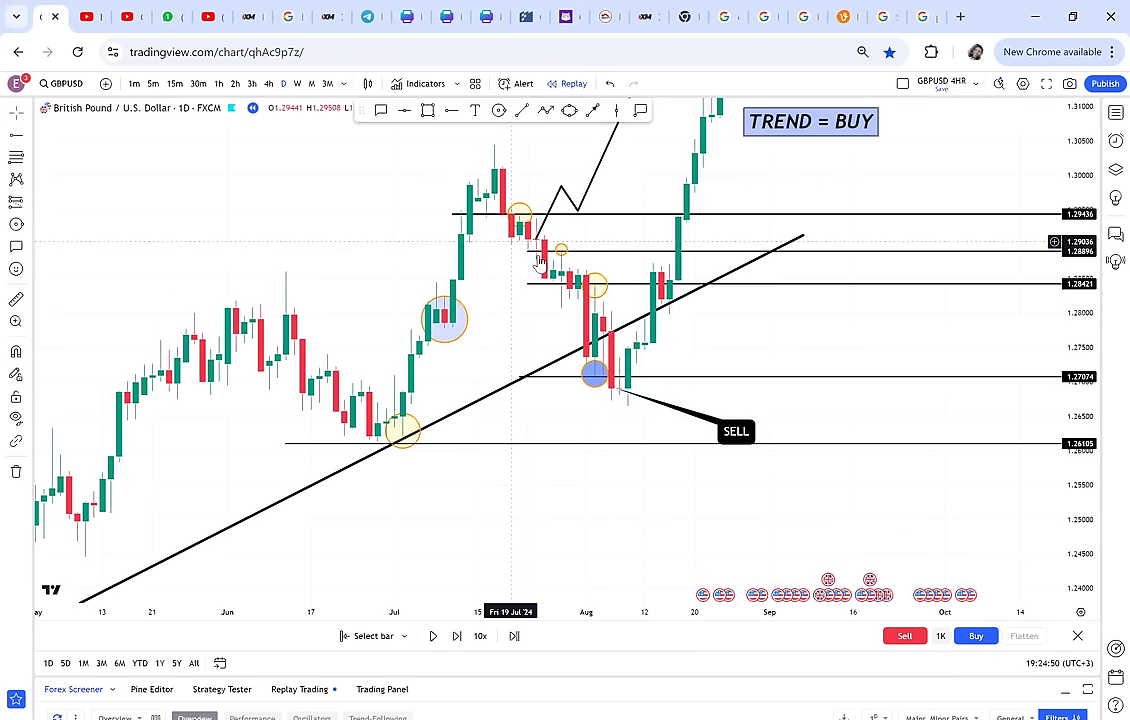
left_click_drag(678, 366, 683, 501)
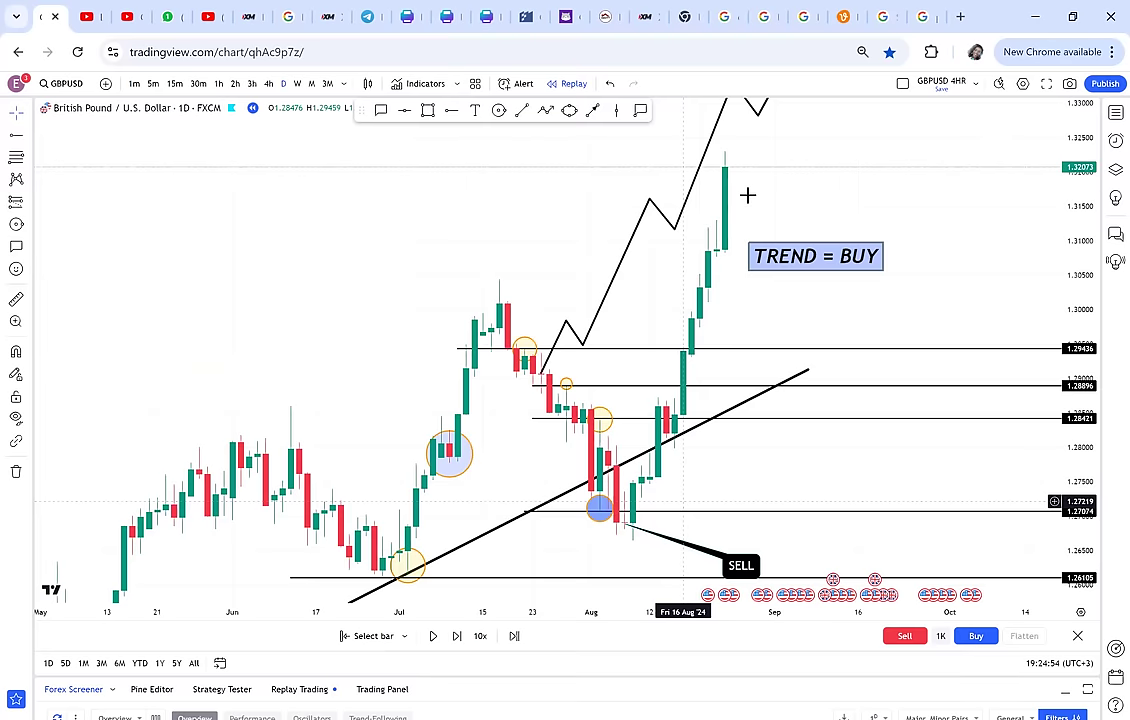
scroll(850, 300, "down", 1)
scroll(900, 200, "down", 1)
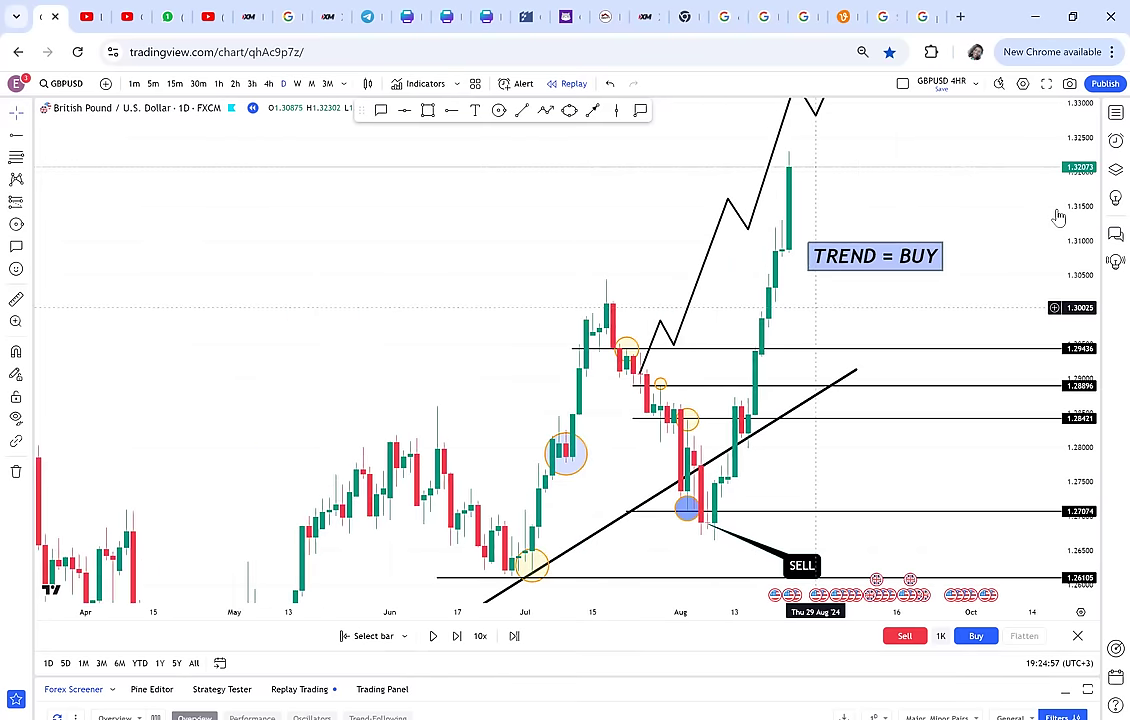
left_click_drag(572, 310, 395, 281)
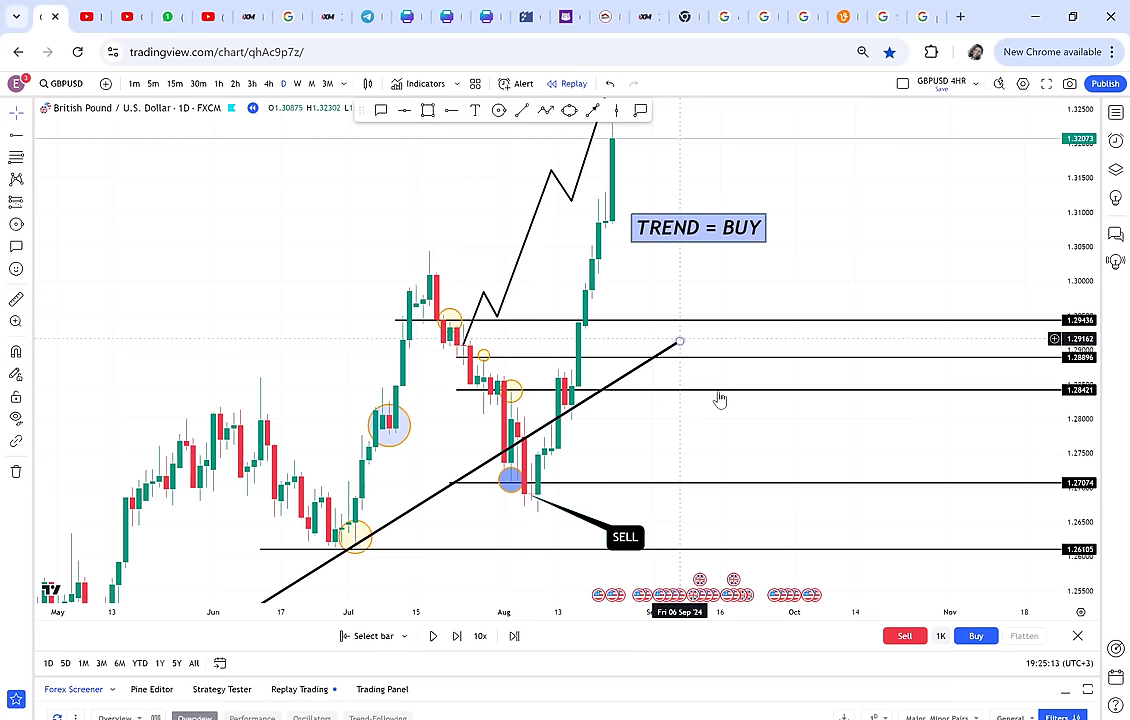
scroll(714, 419, "up", 2)
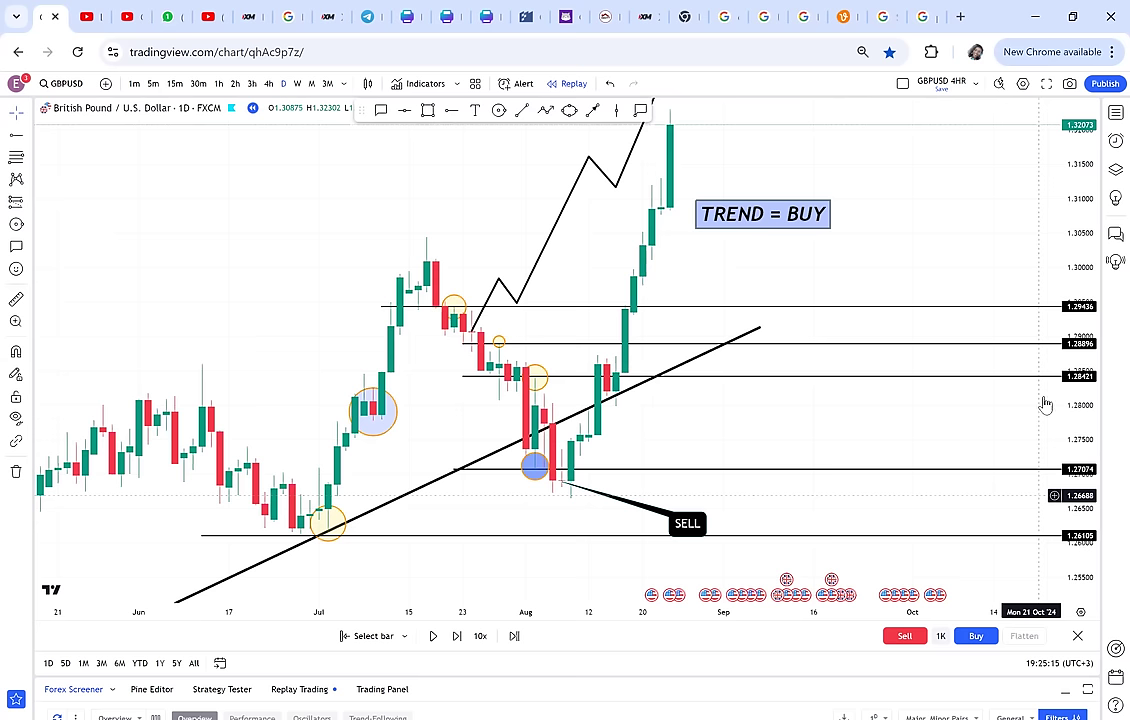
Rewind the bar replay to the red candle at the SELL callout and remove all drawings from the chart.
left_click_drag(570, 397, 612, 458)
key("ctrl+z")
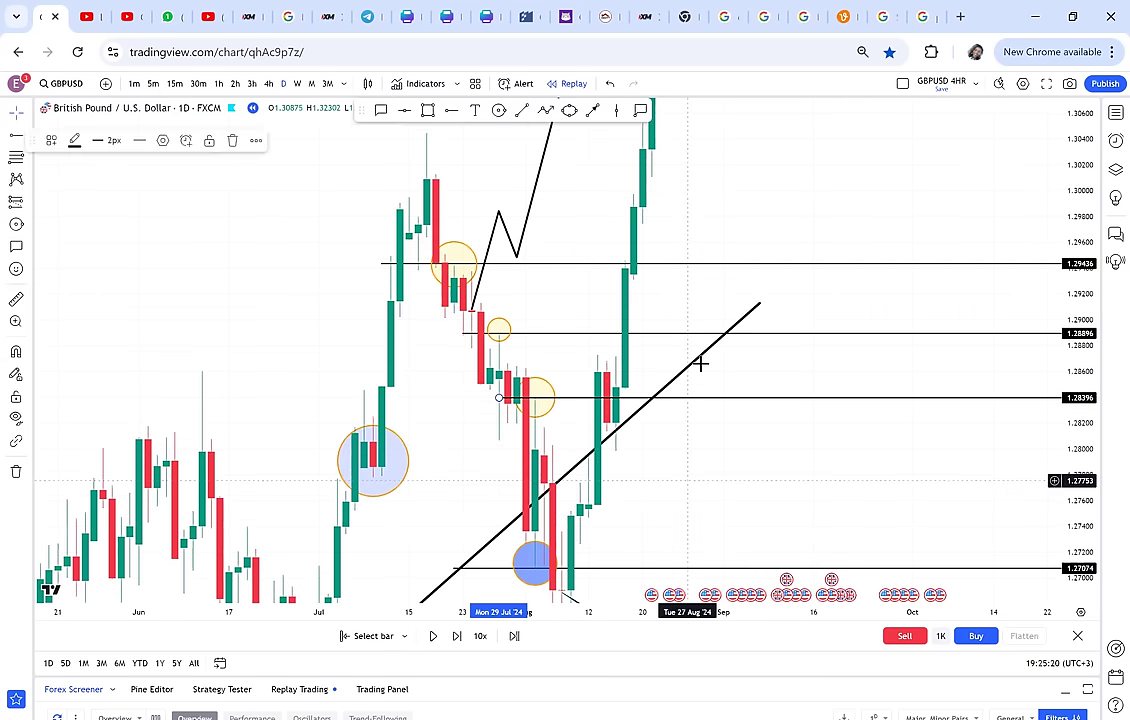
left_click_drag(518, 552, 510, 417)
left_click(372, 636)
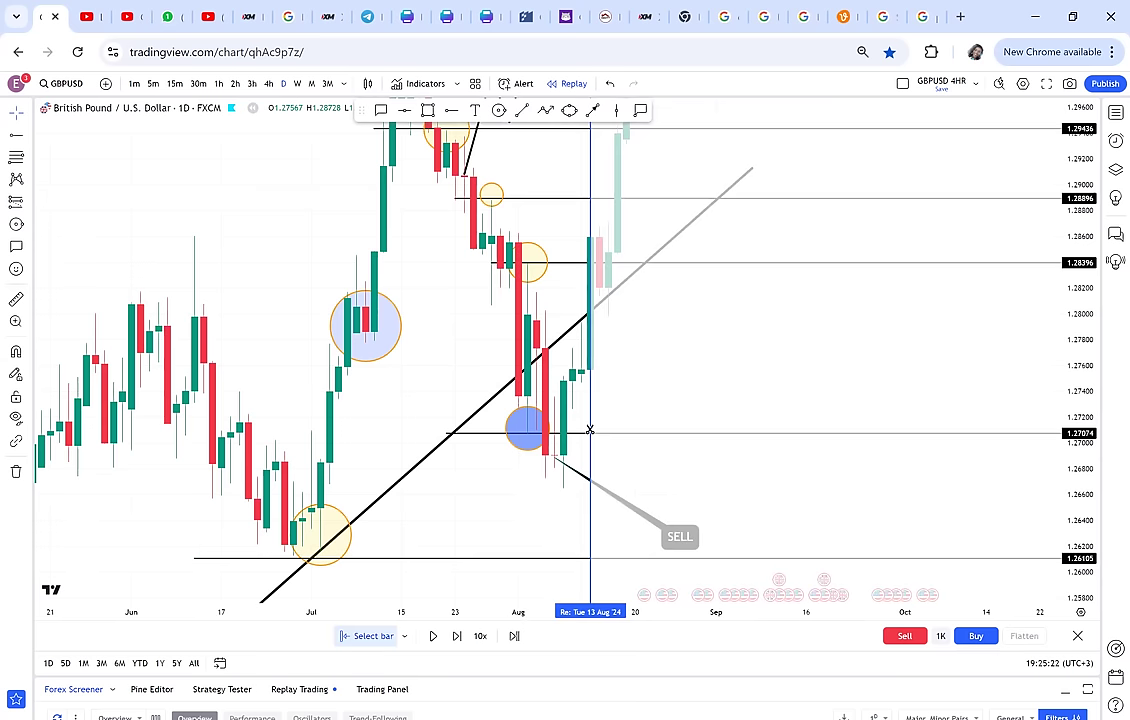
left_click(554, 437)
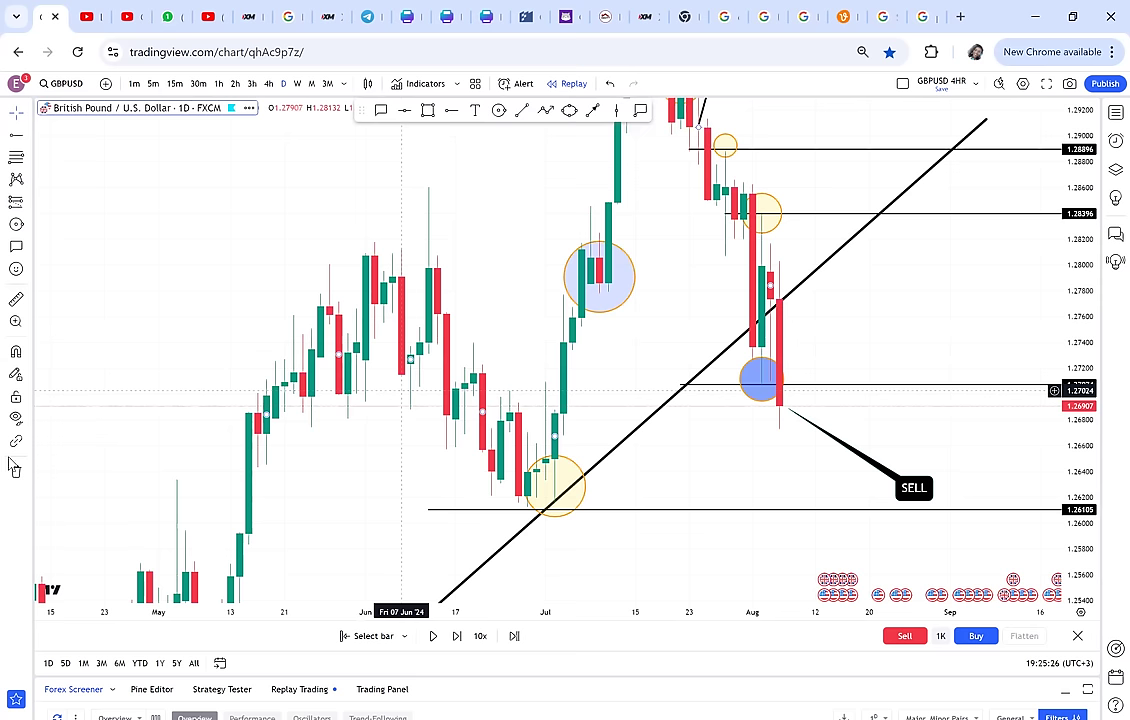
left_click_drag(852, 481, 728, 438)
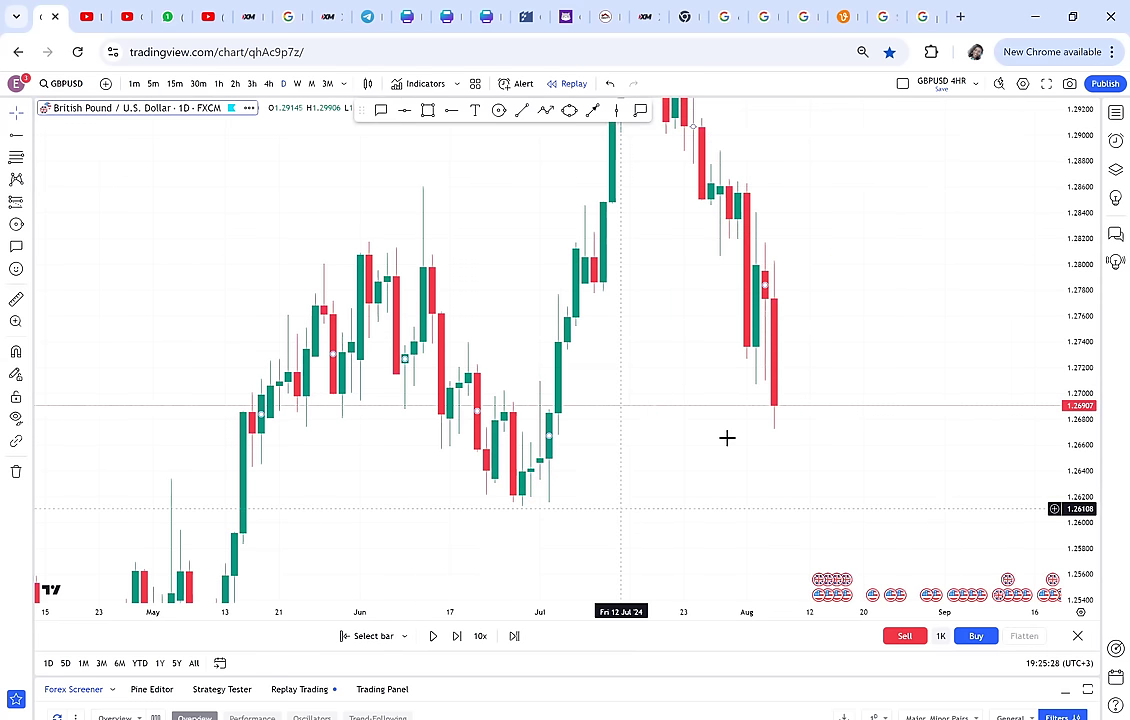
Draw horizontal rays from the July candles at 1.28410, 1.28866, 1.29412 and 1.30463.
left_click_drag(1066, 311, 1077, 443)
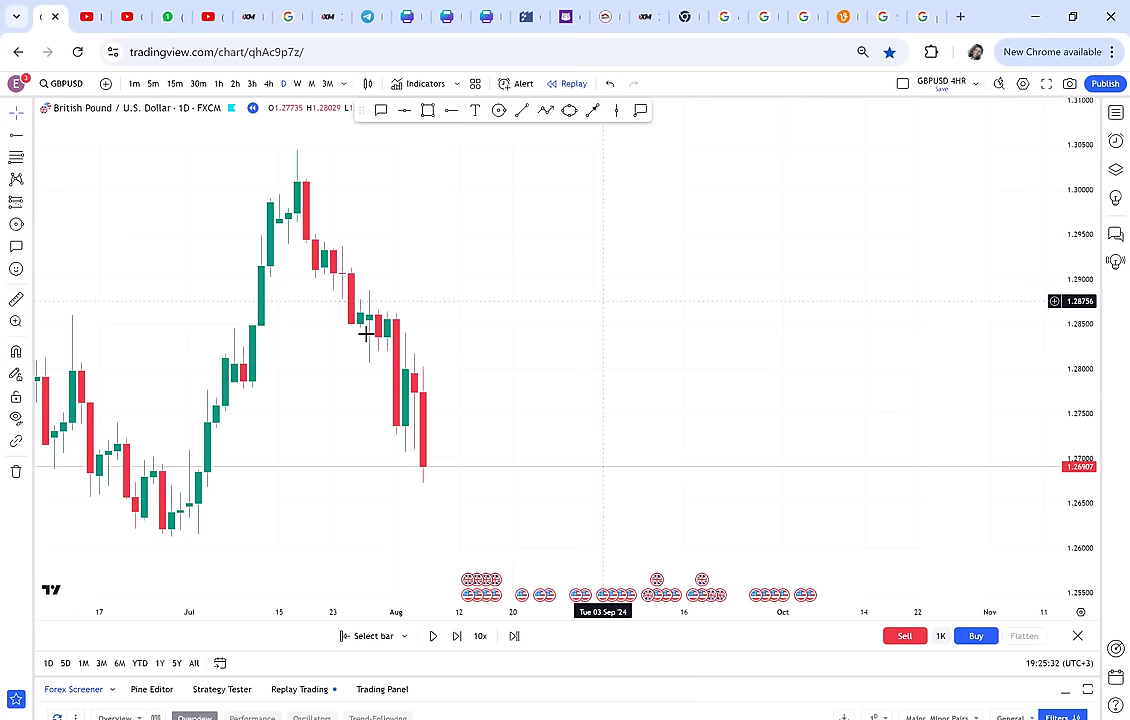
left_click(368, 333)
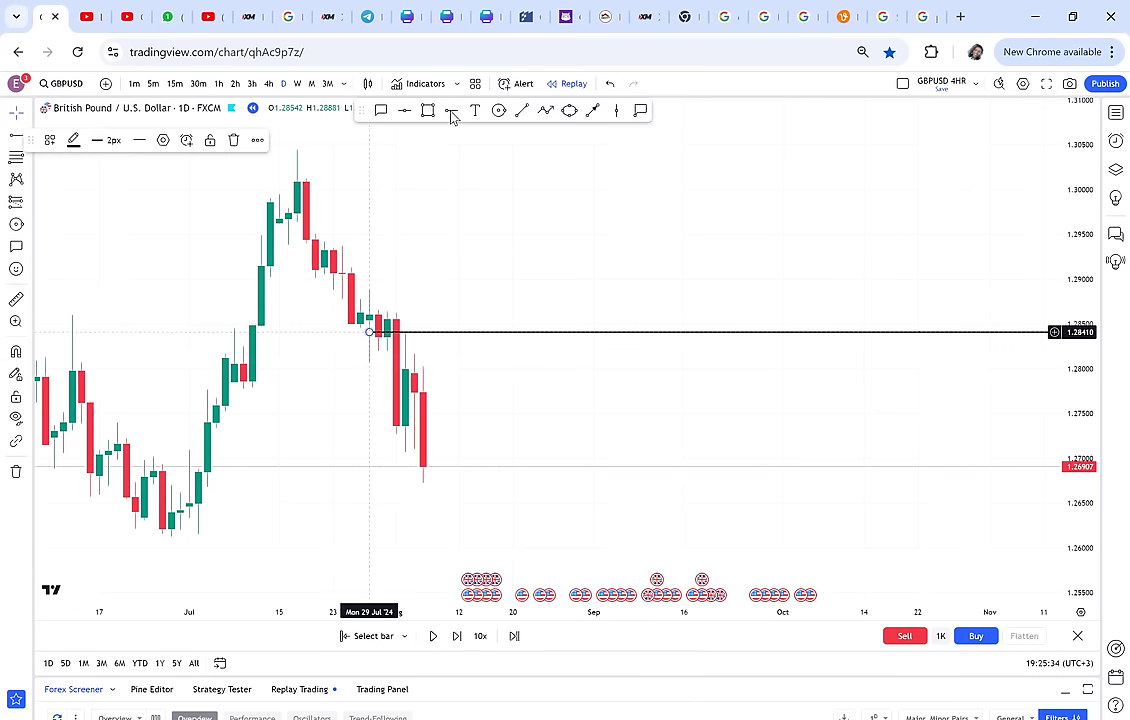
left_click(345, 290)
key("alt+j")
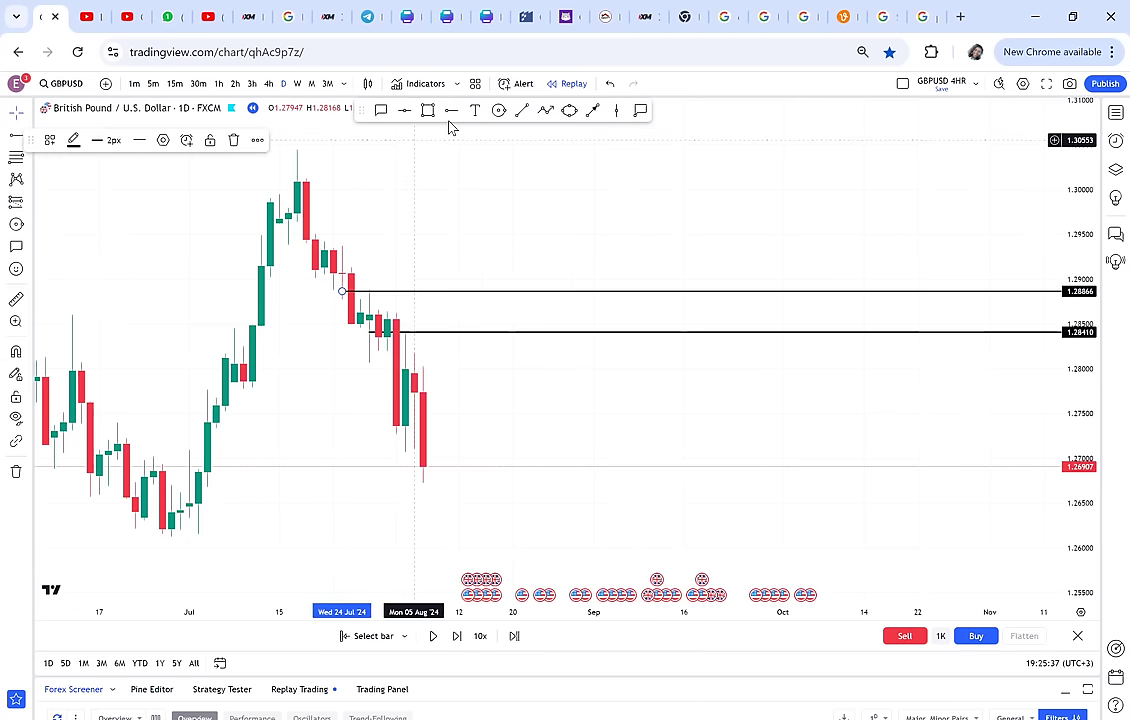
left_click(301, 244)
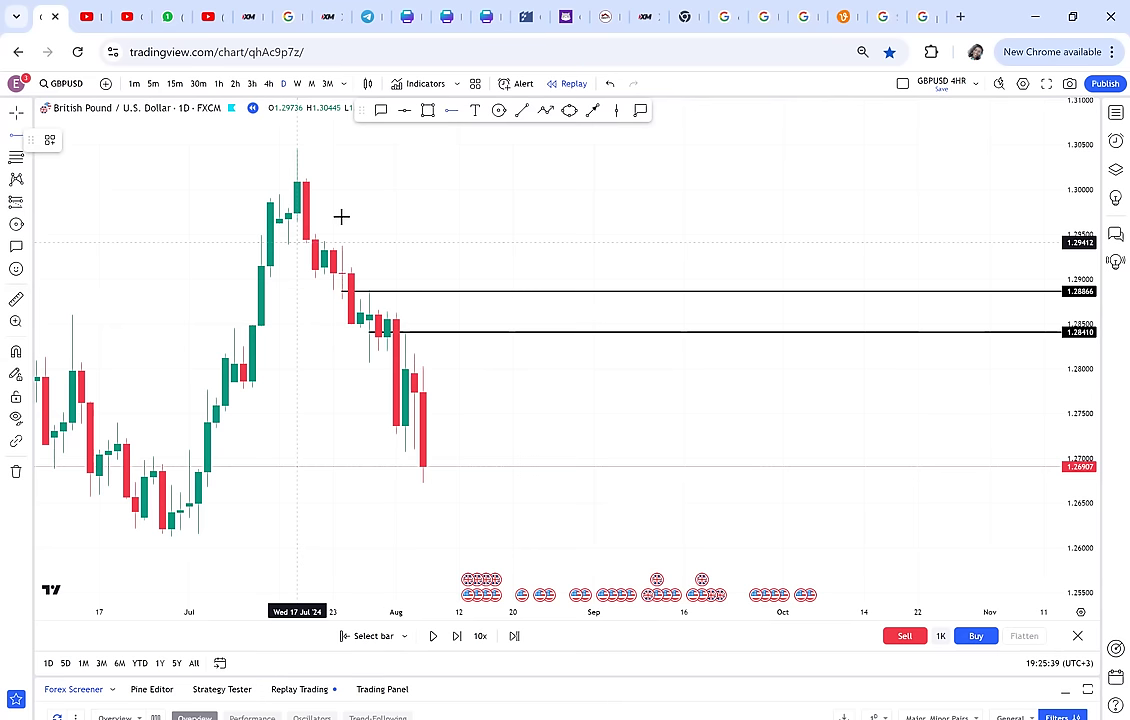
key("alt+j")
left_click_drag(270, 149, 281, 164)
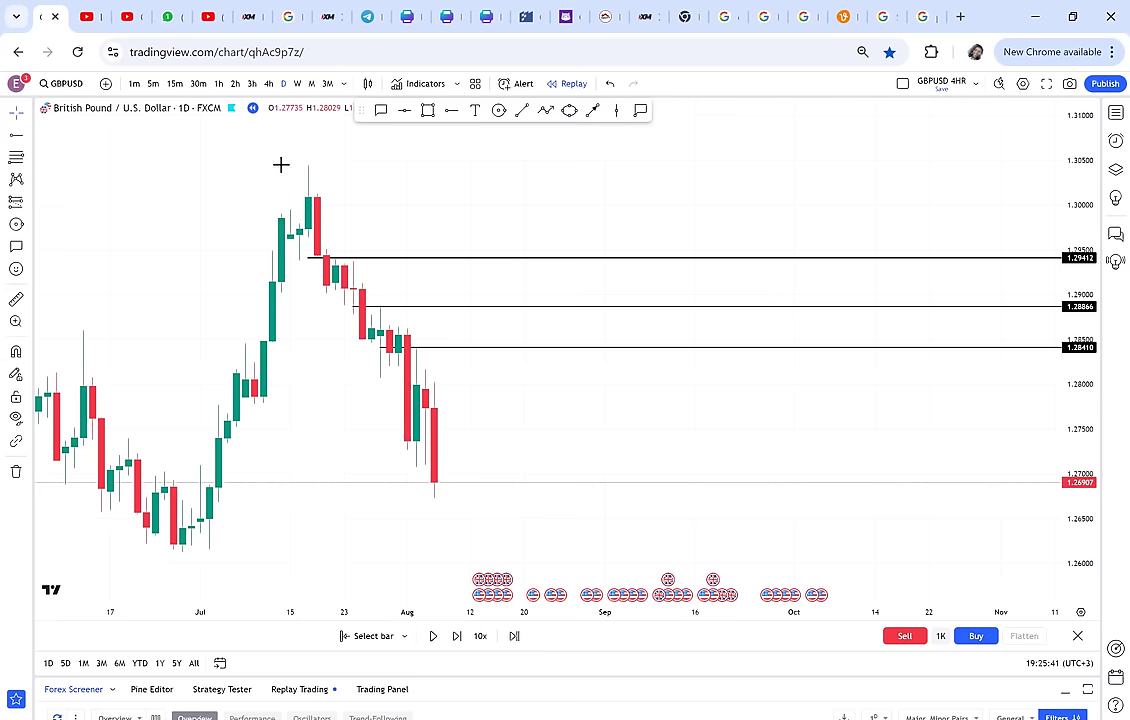
key("alt+j")
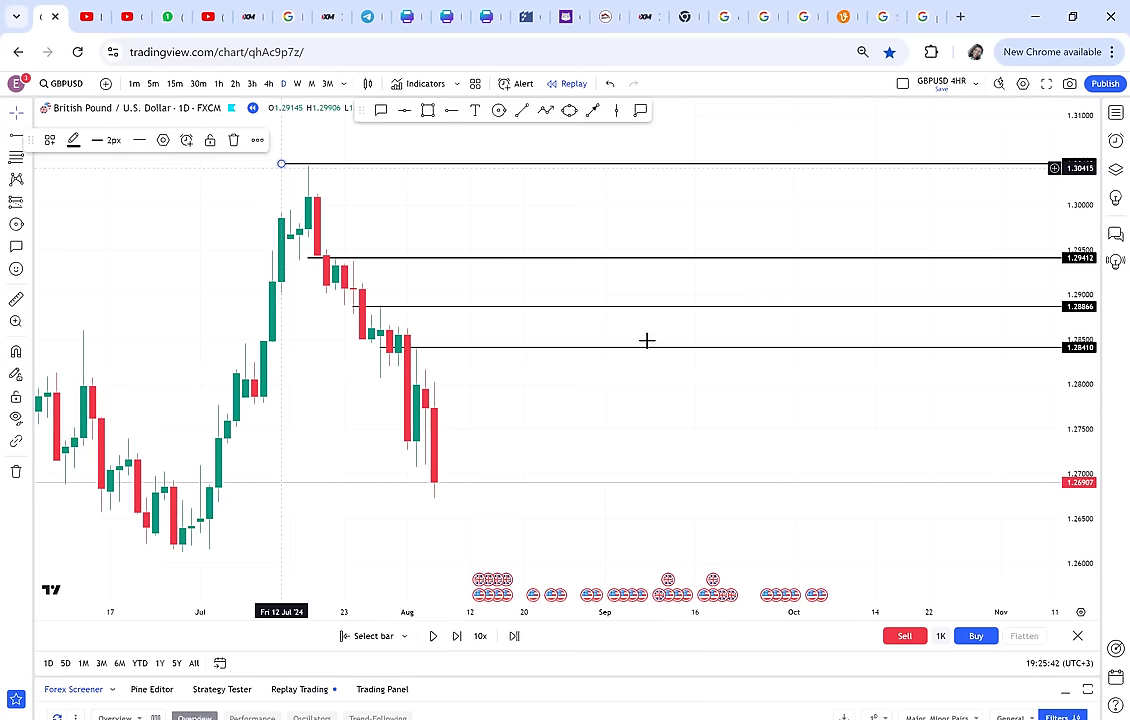
Add a horizontal ray at 1.27096 starting on 29 July 2024, along the wick lows above the latest close.
left_click_drag(647, 343, 684, 277)
left_click(452, 113)
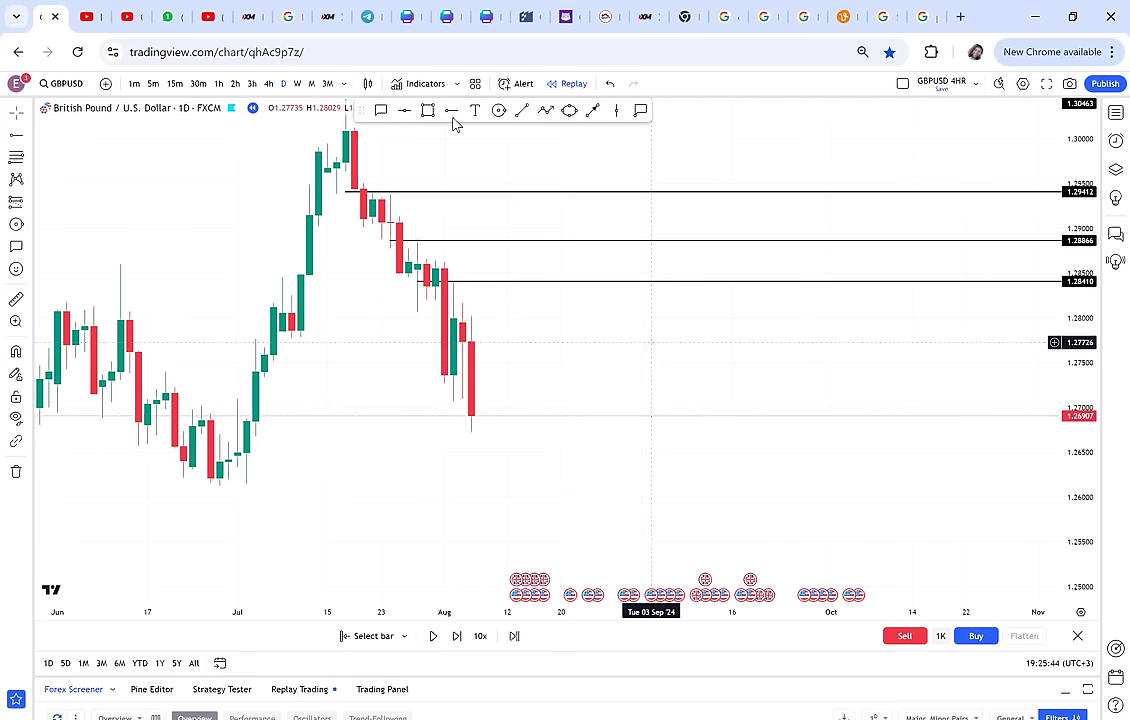
left_click(418, 398)
left_click_drag(469, 433, 727, 417)
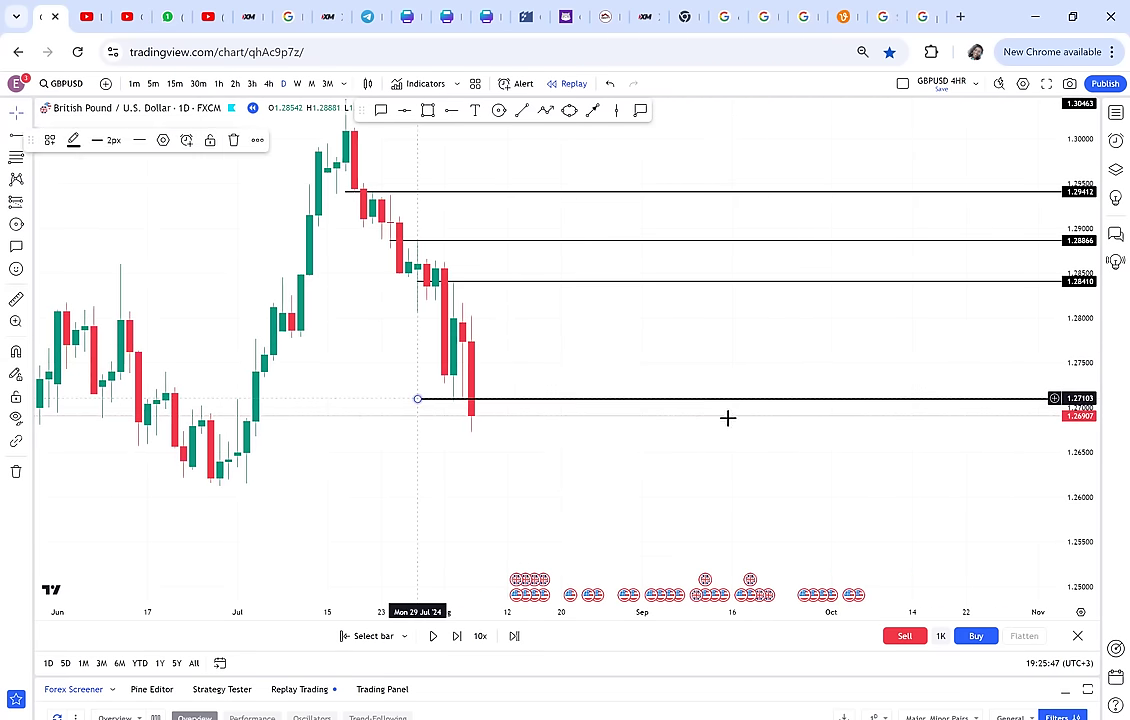
Play the bar replay forward through the August rally beyond the 1.30463 ray, then pause it.
scroll(953, 230, "down", 3)
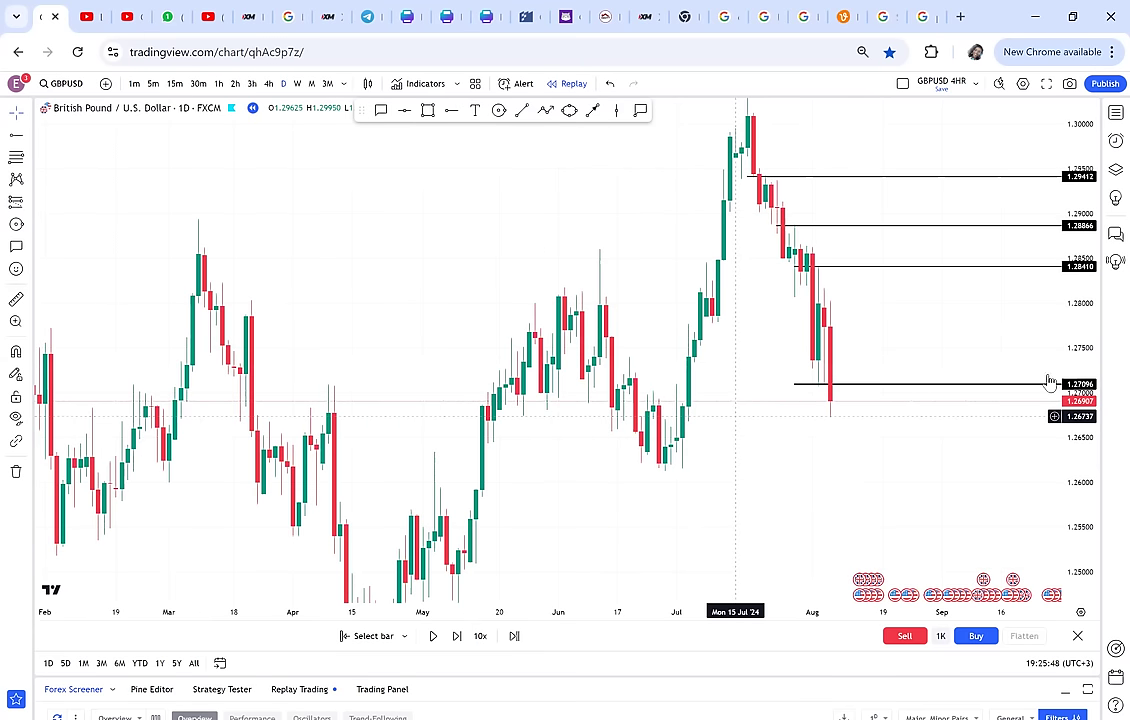
left_click_drag(925, 336, 718, 389)
scroll(345, 497, "down", 1)
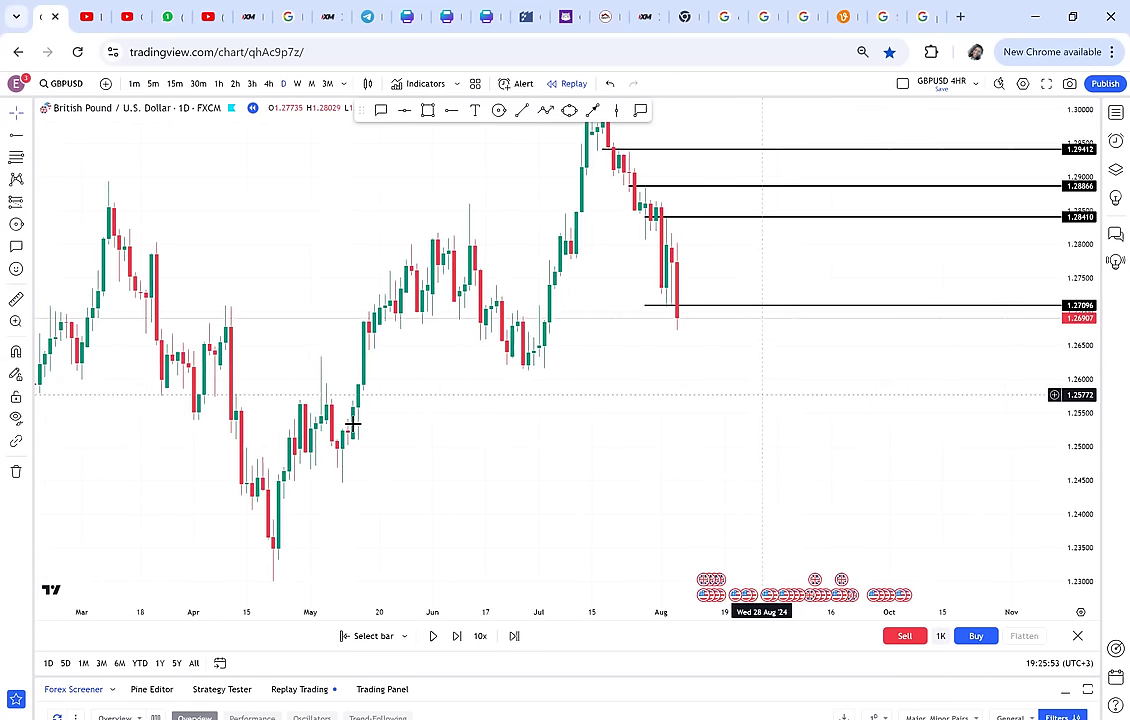
scroll(868, 267, "right", 2)
left_click_drag(868, 273, 852, 342)
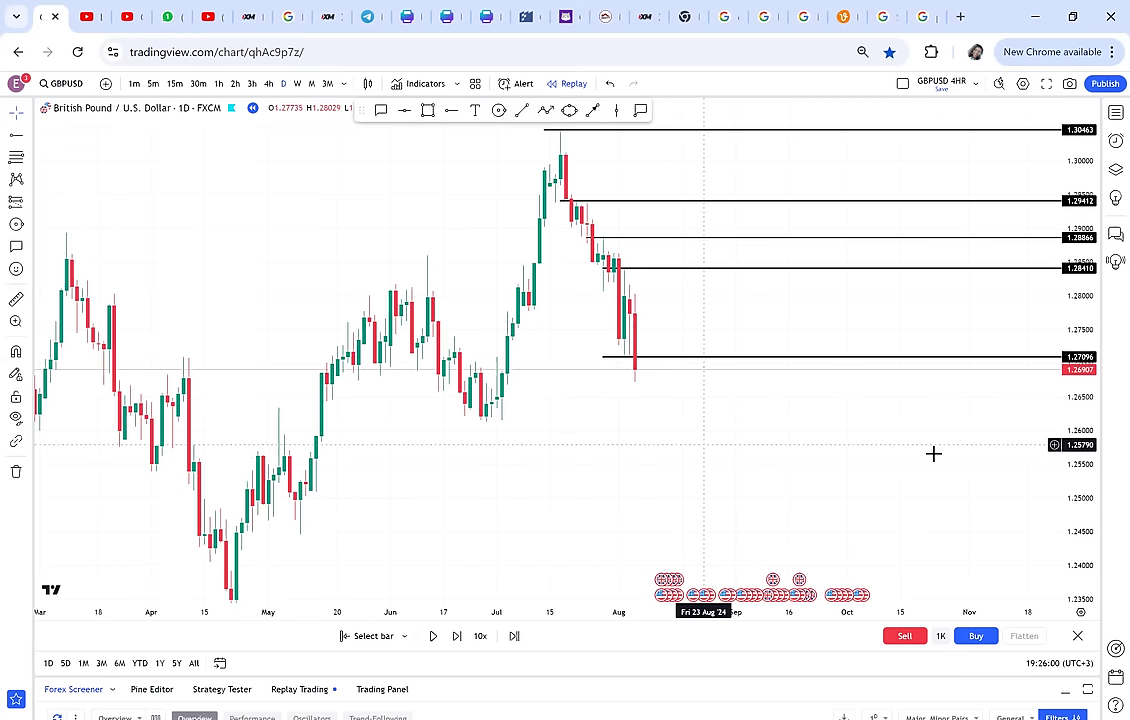
left_click_drag(934, 454, 678, 387)
scroll(617, 433, "up", 1)
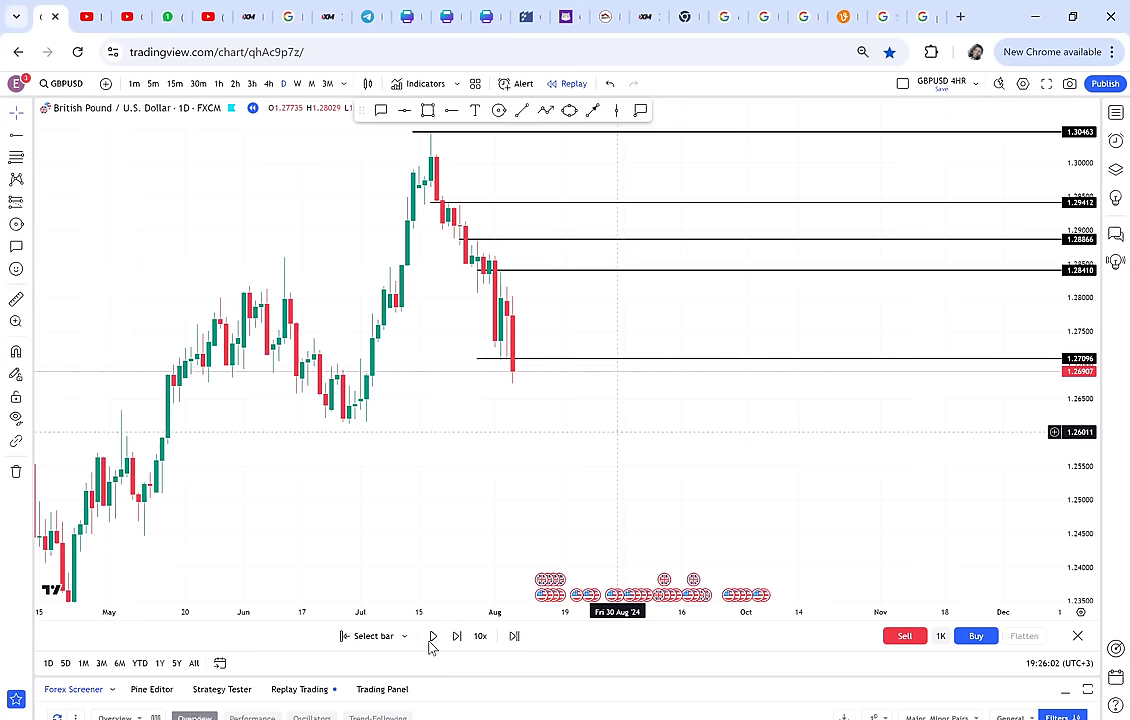
left_click(431, 639)
left_click(431, 639)
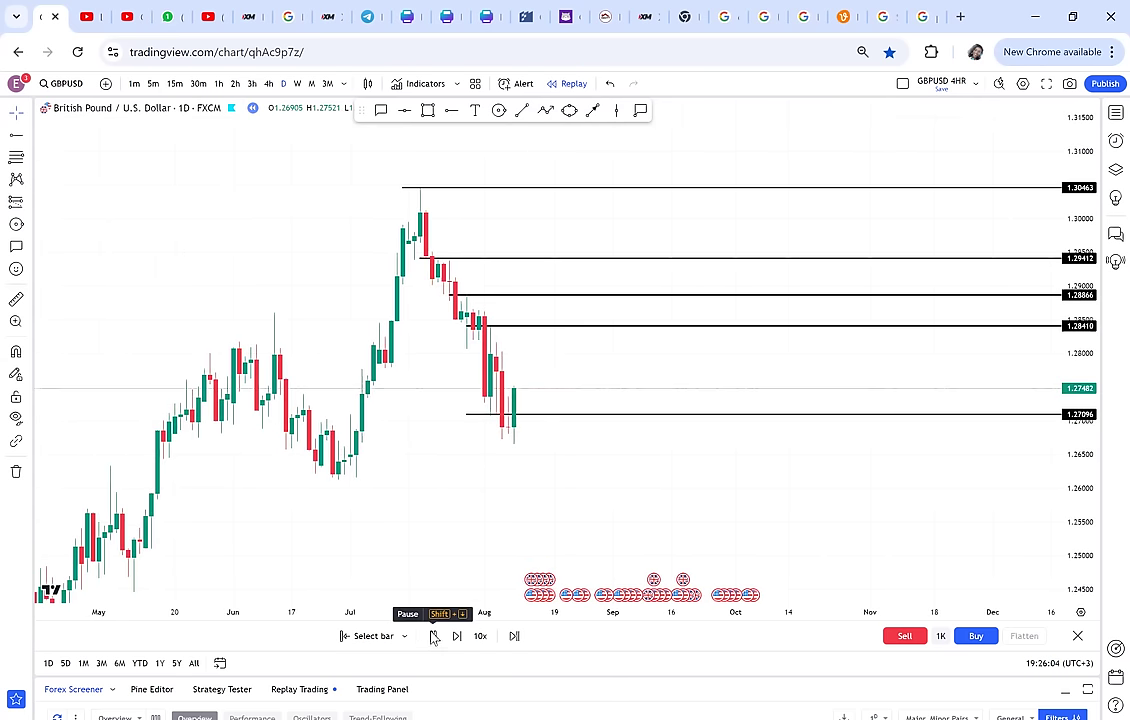
left_click(433, 637)
left_click_drag(558, 443, 739, 526)
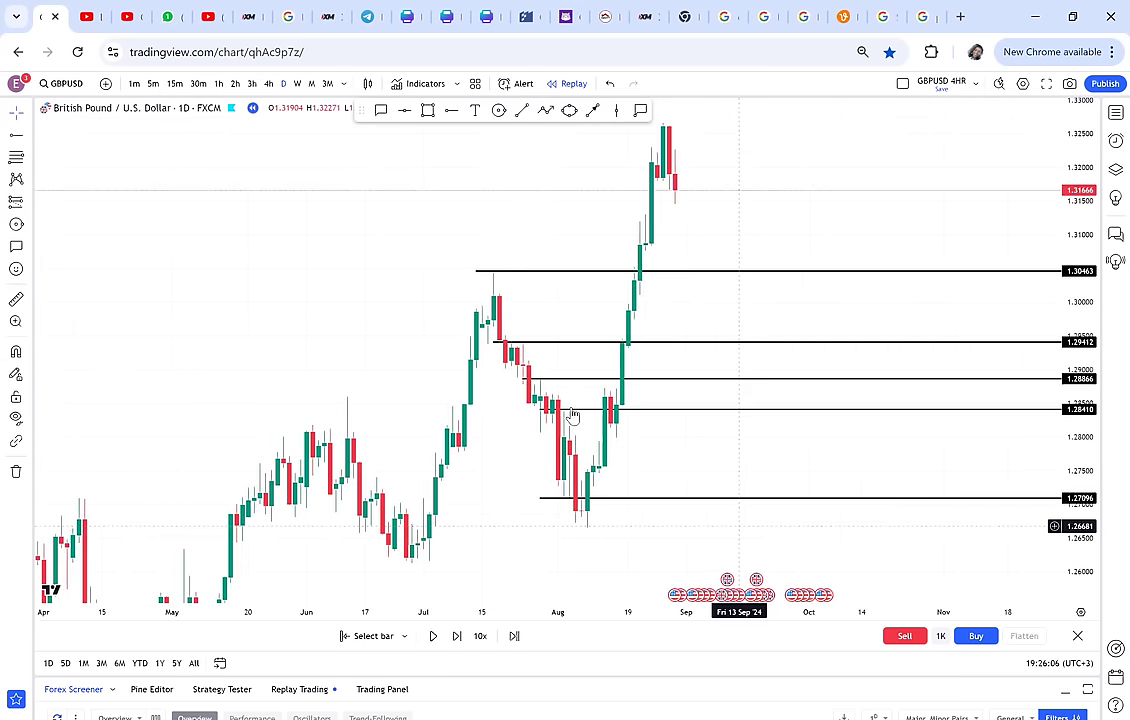
left_click_drag(572, 415, 566, 344)
left_click(595, 115)
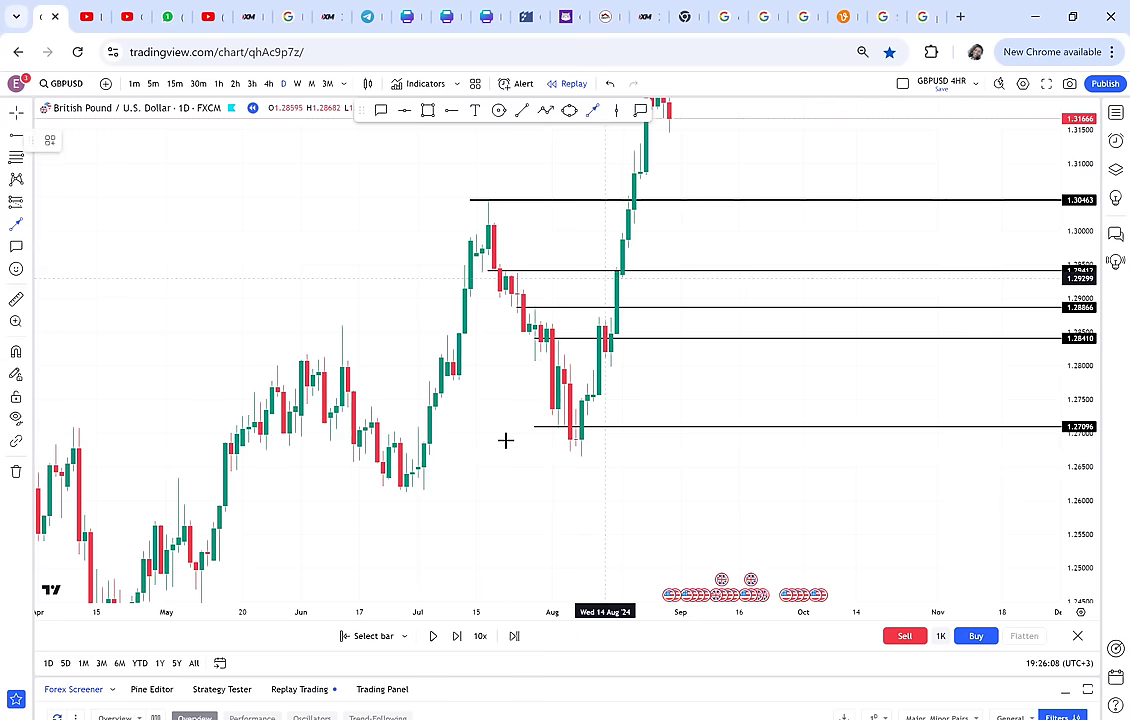
left_click(429, 444)
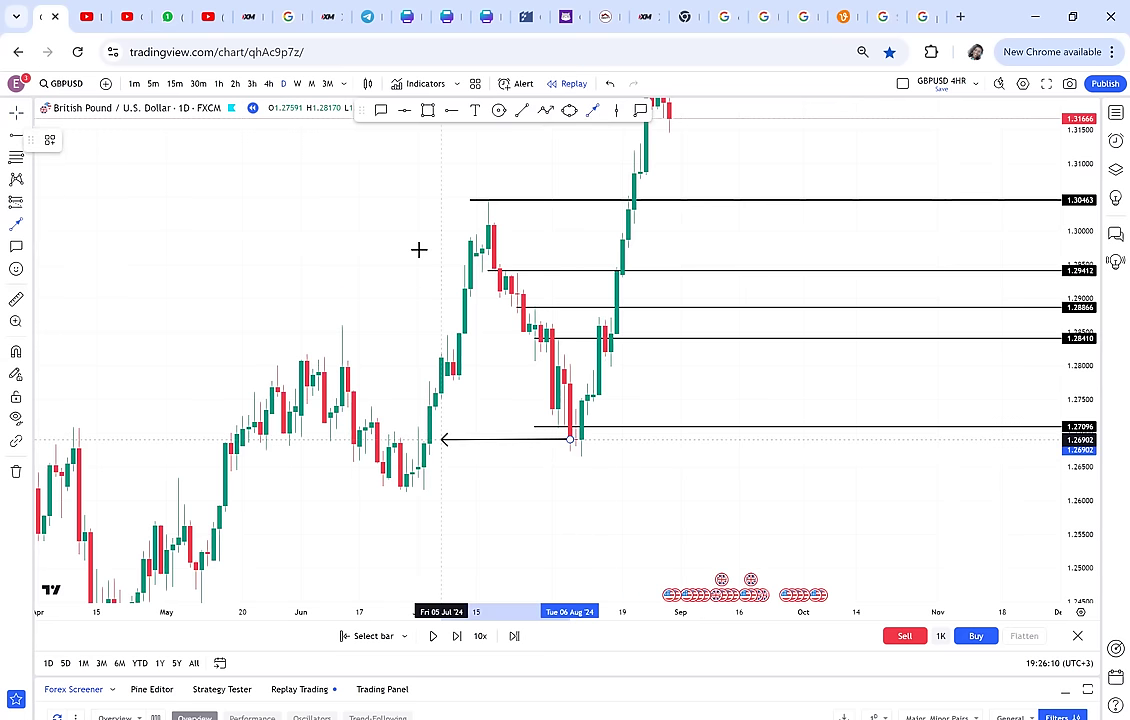
key("Delete")
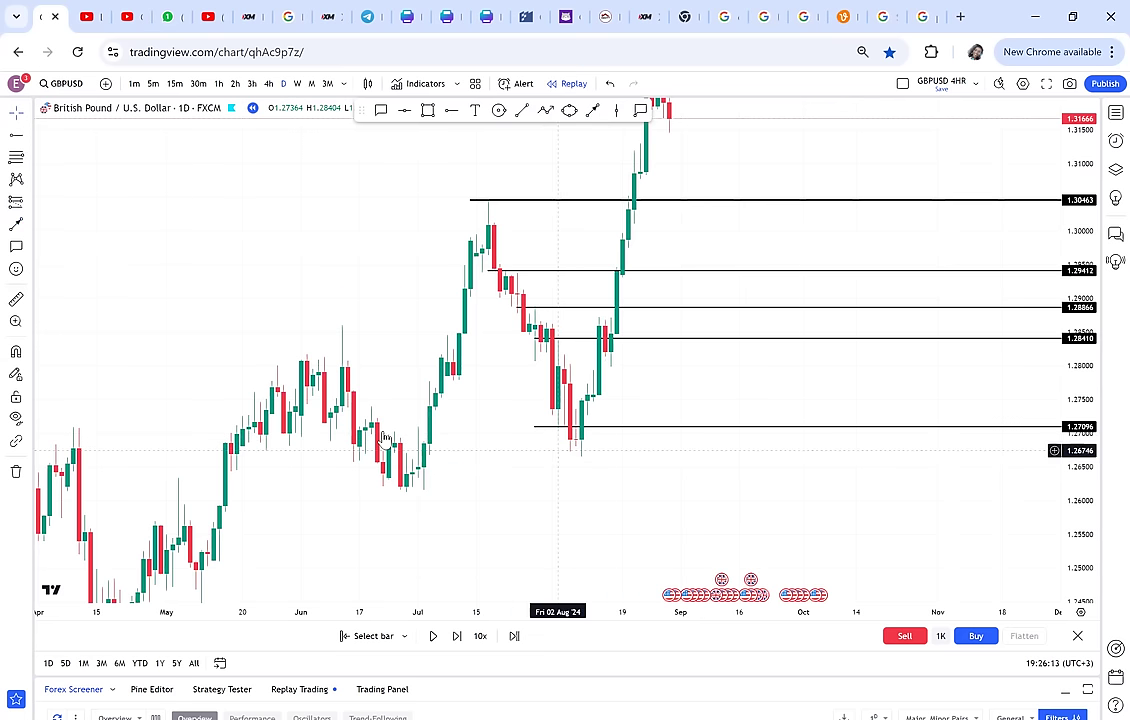
Switch to the 4-hour timeframe and move the 1.27096 horizontal ray to 1.26786, starting at the early July candles.
left_click(268, 86)
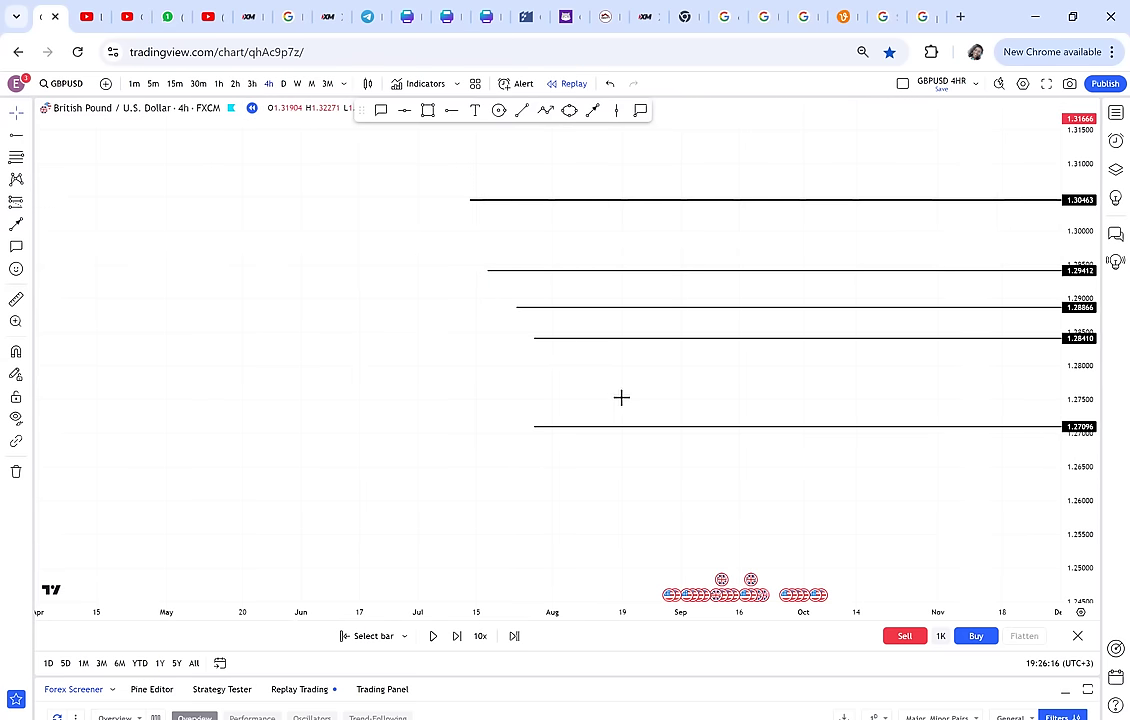
scroll(886, 465, "down", 5)
left_click_drag(1026, 353, 788, 348)
left_click_drag(508, 310, 240, 352)
scroll(461, 404, "up", 6)
left_click_drag(461, 404, 764, 449)
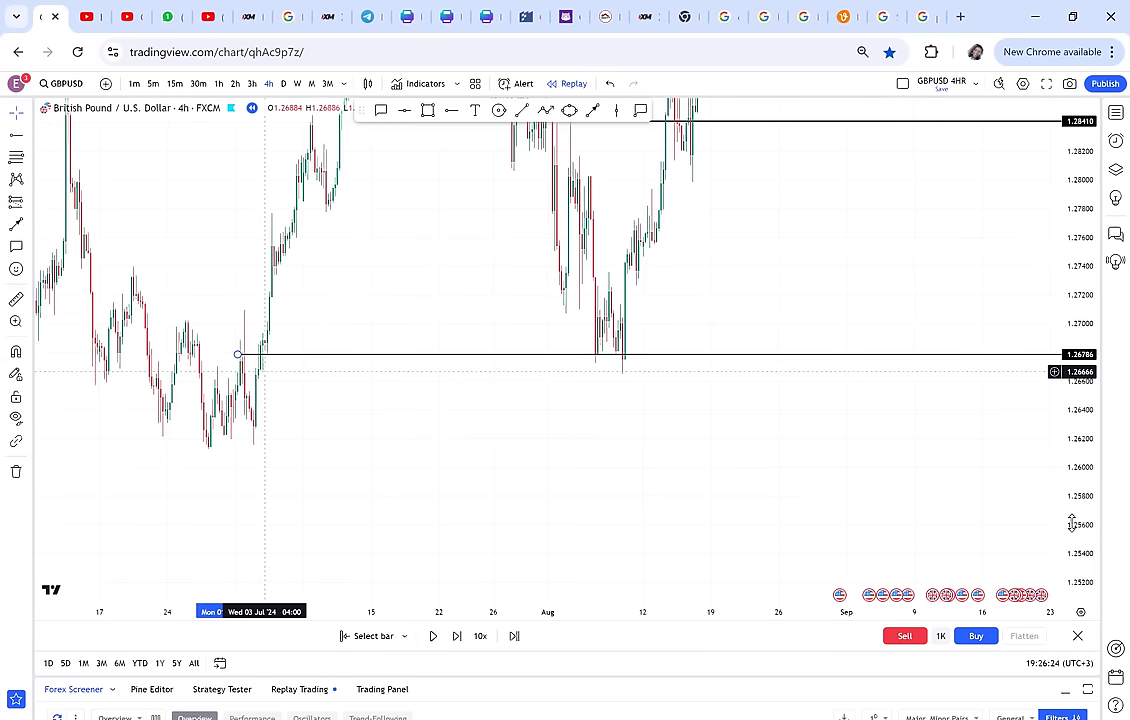
Draw a rectangle around the August lows from about 1.26804 to 1.26704 and set its fill opacity to 38%.
left_click(428, 111)
left_click(543, 412)
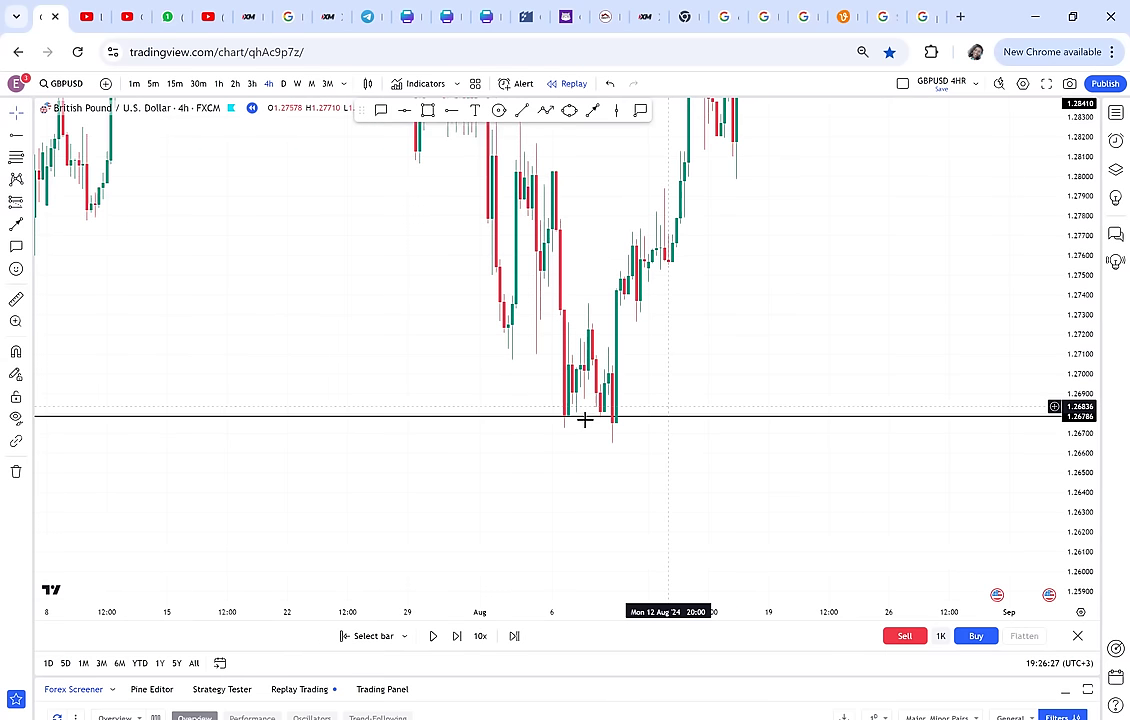
left_click(648, 432)
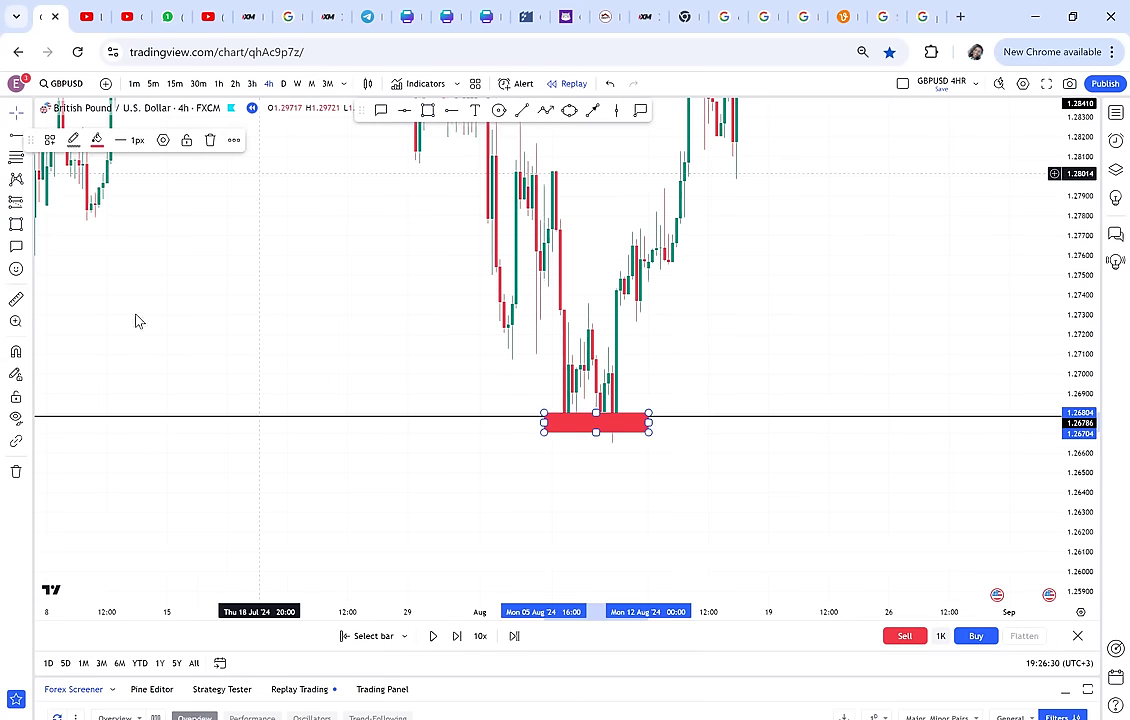
left_click(97, 140)
left_click_drag(288, 249, 575, 255)
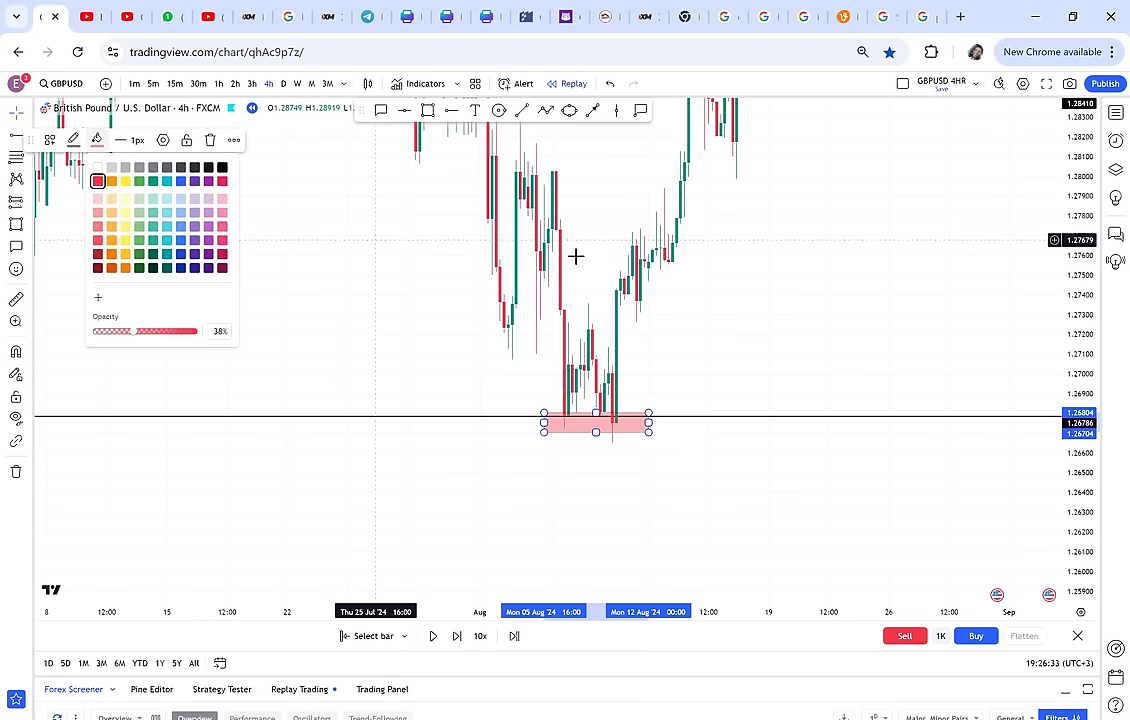
scroll(575, 255, "down", 1)
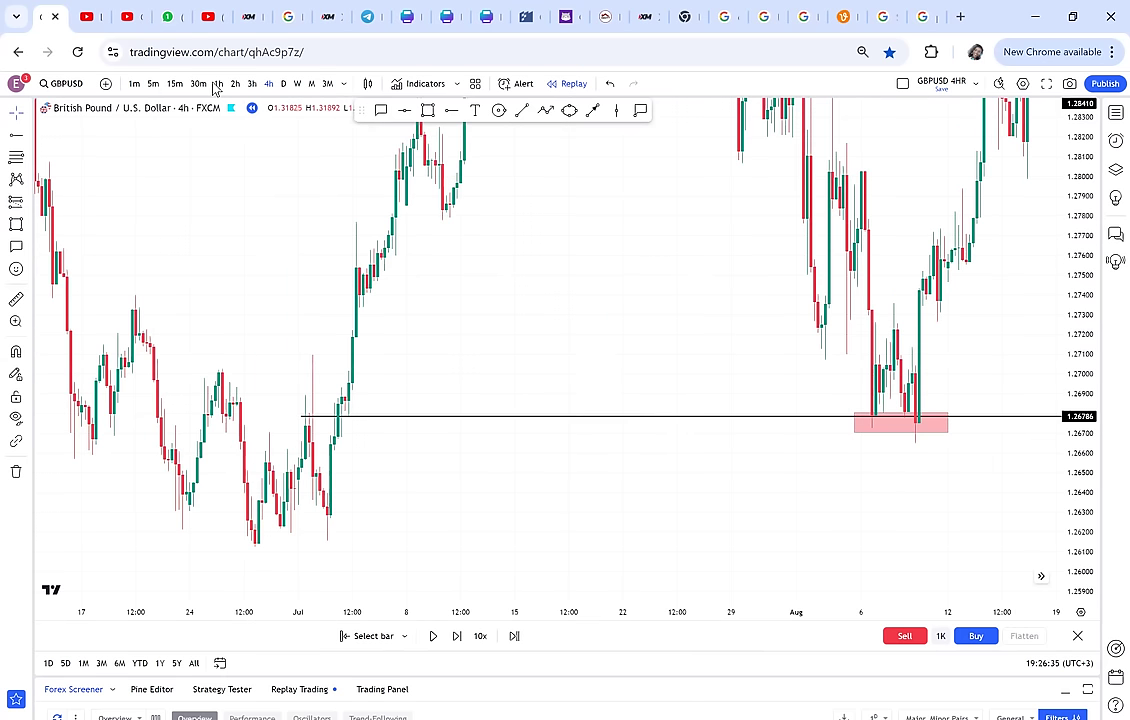
Switch to the 1-hour timeframe and draw a long rectangle from 2 July to 12 August between about 1.26688 and 1.26608.
type("1h")
key("Return")
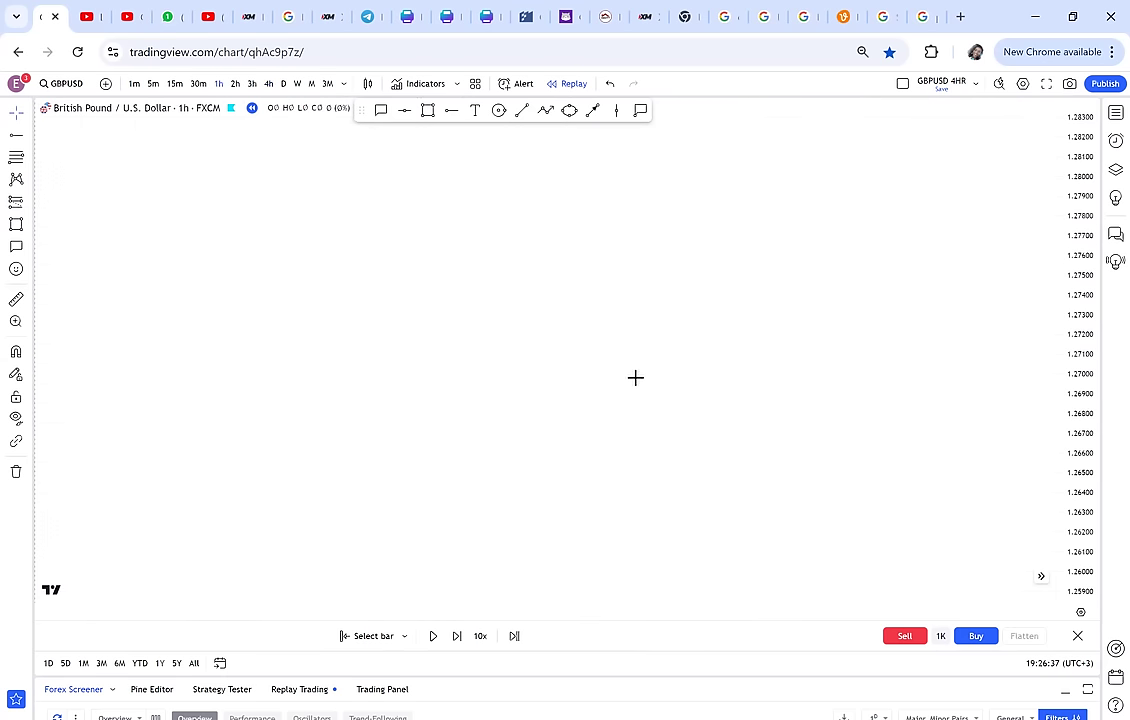
scroll(457, 455, "down", 5)
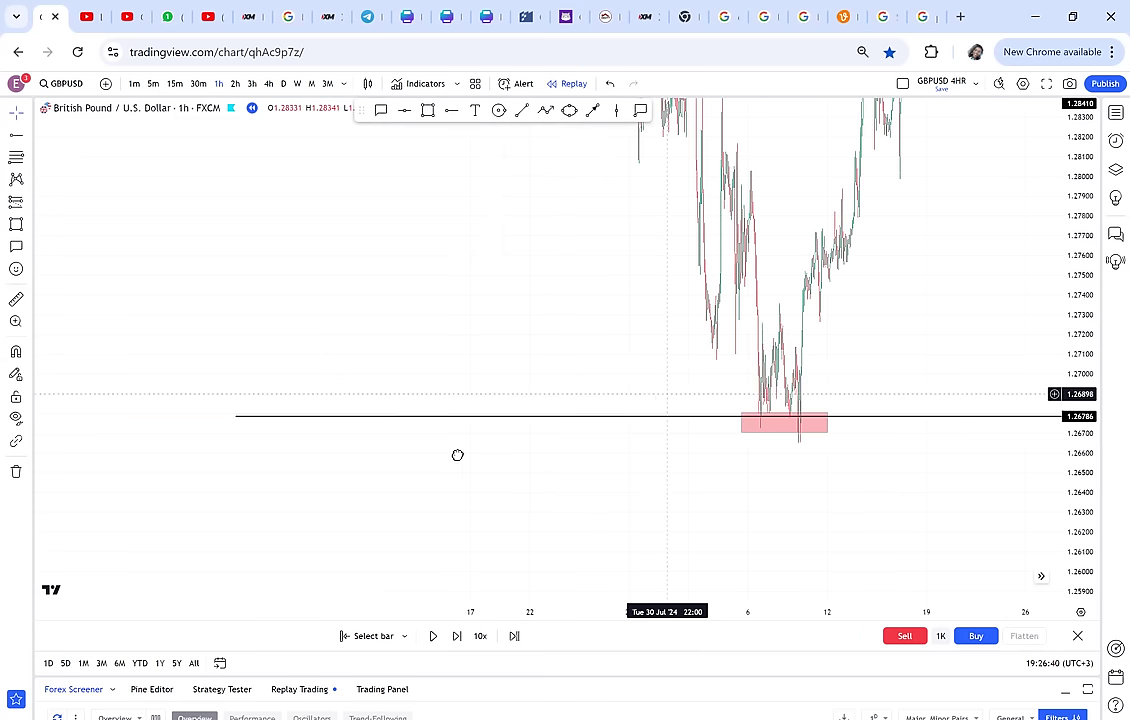
left_click_drag(261, 435, 405, 445)
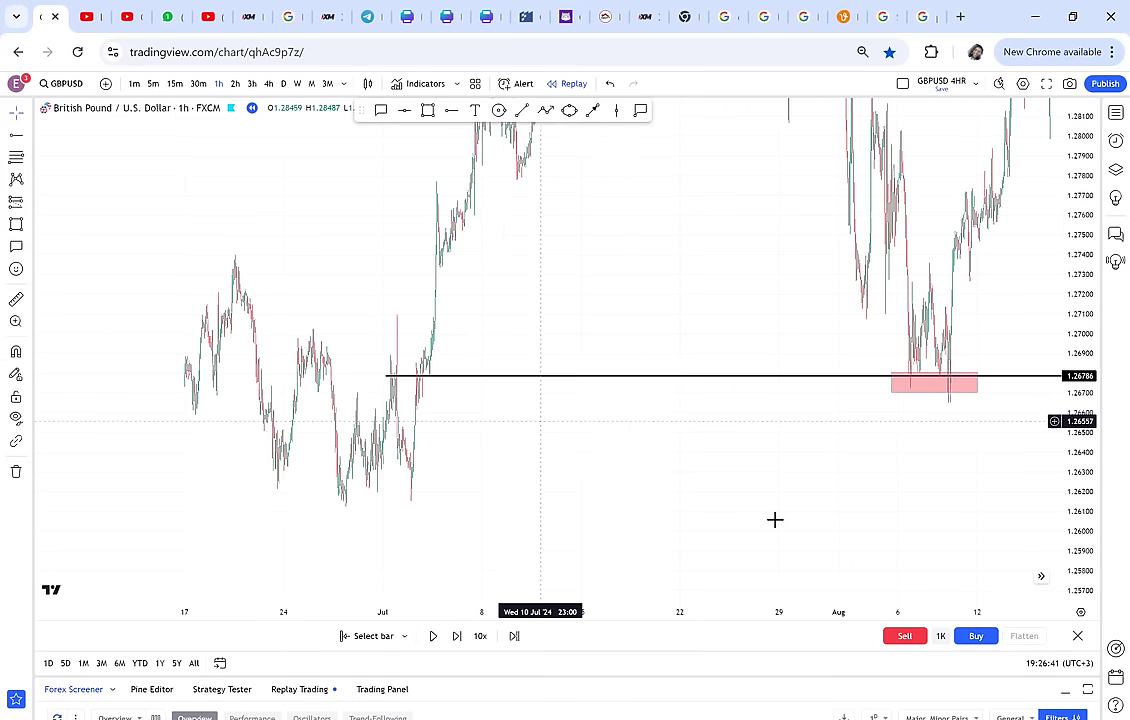
scroll(774, 519, "up", 5)
left_click_drag(616, 431, 631, 432)
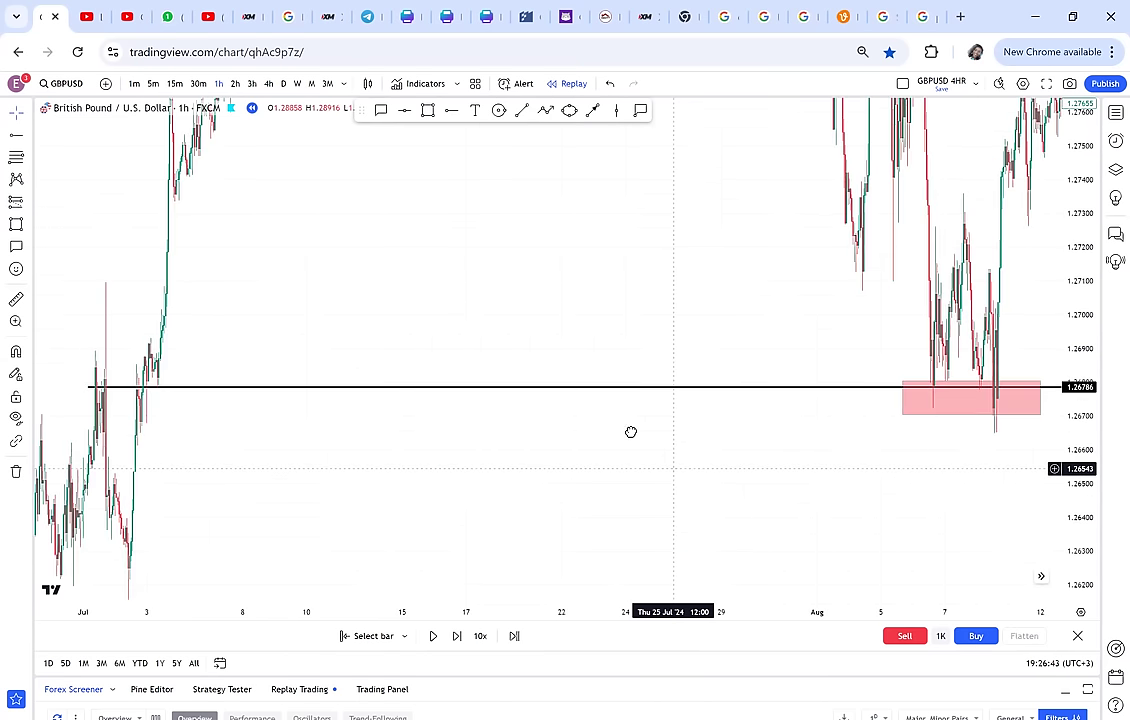
scroll(550, 133, "right", 1)
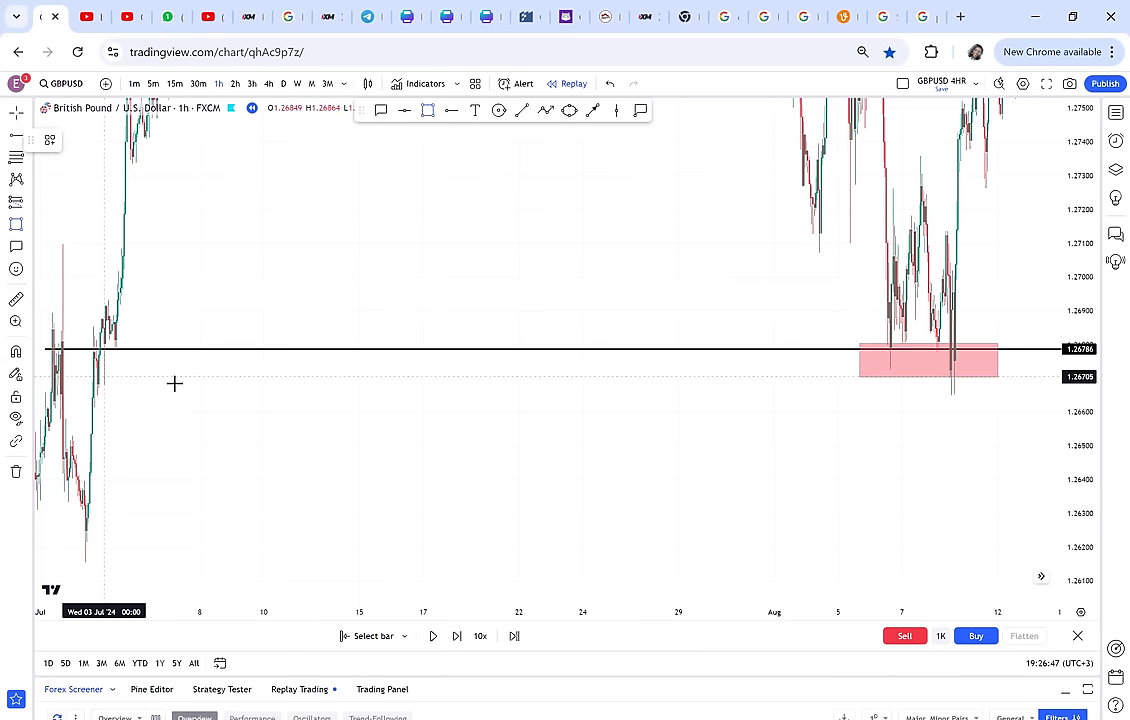
left_click(87, 382)
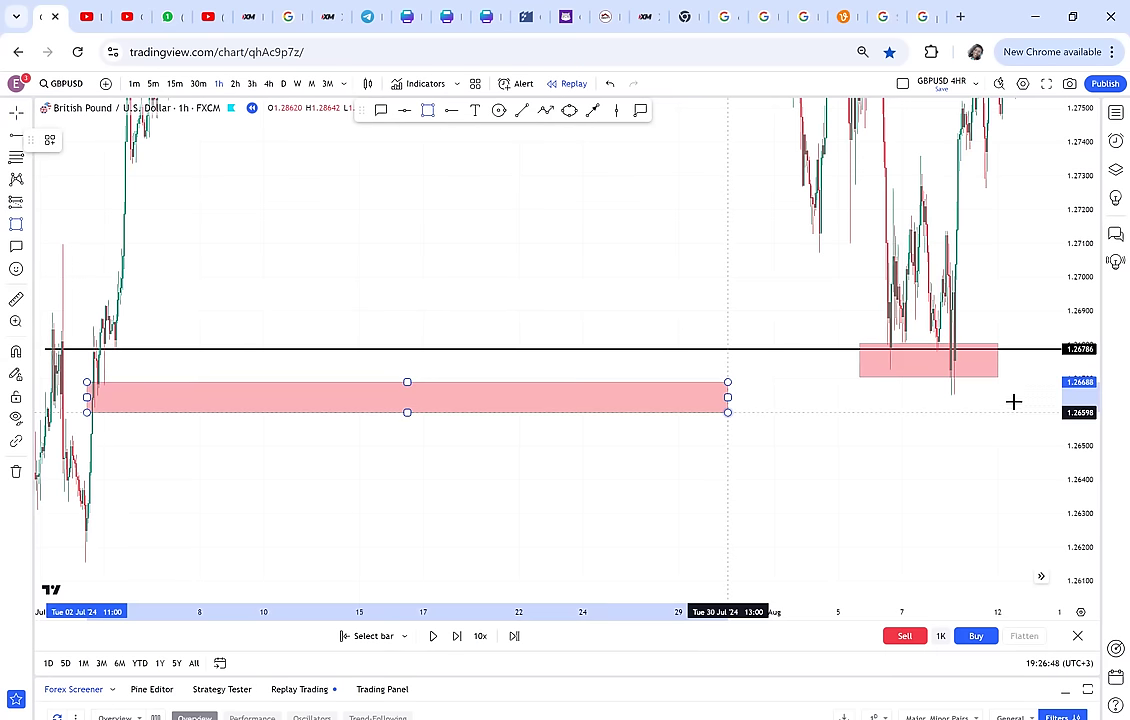
left_click_drag(1014, 401, 1012, 407)
left_click(1012, 408)
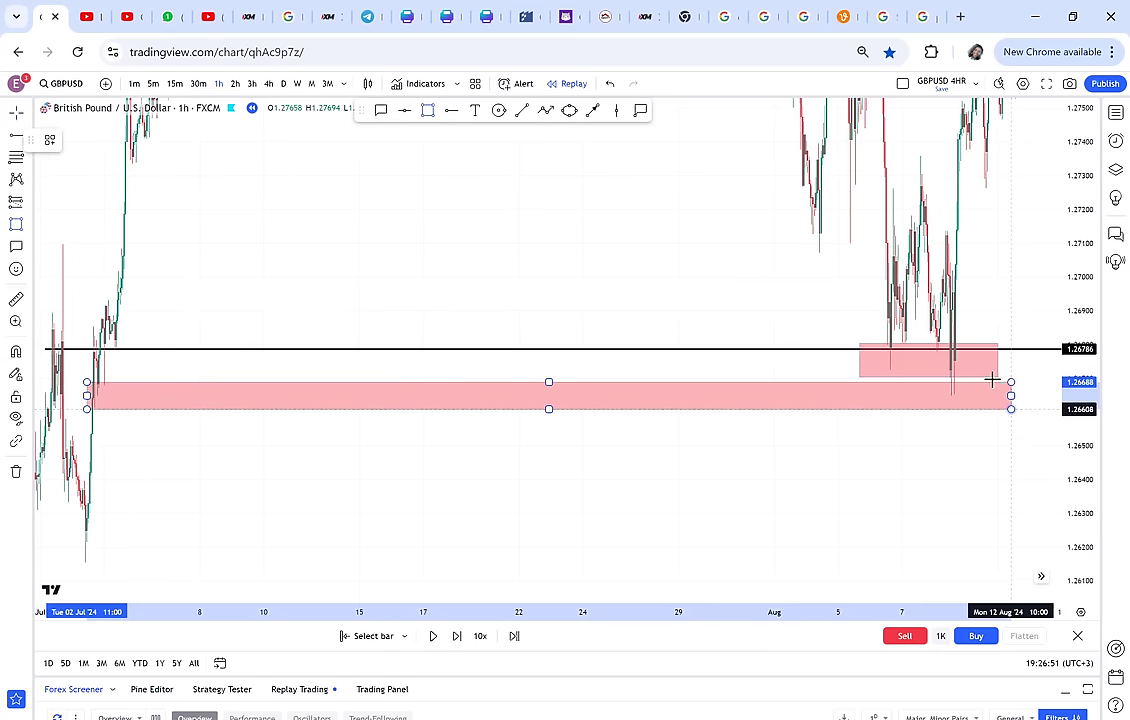
Delete the small rectangle at the August lows and the horizontal ray at 1.26786.
left_click(1000, 376)
left_click_drag(997, 369, 985, 380)
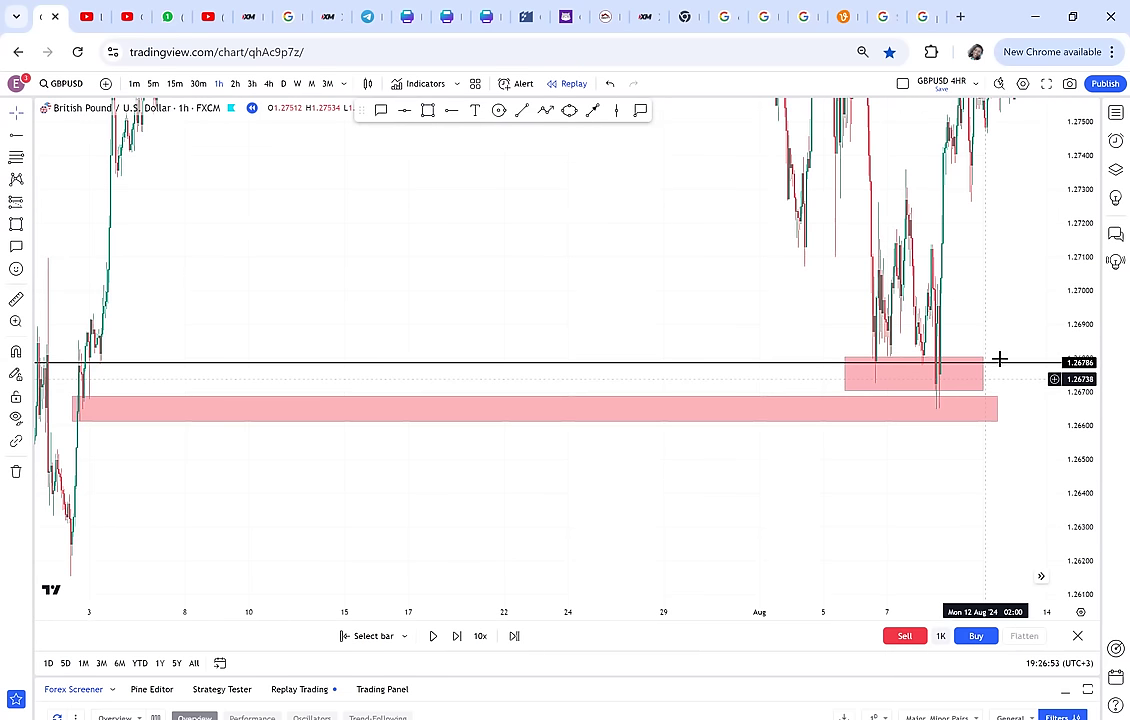
key("Delete")
left_click(1000, 362)
key("Delete")
Lighten the long rectangle's fill to 18% opacity and make it grey.
left_click(998, 408)
left_click(97, 140)
left_click_drag(135, 335, 113, 335)
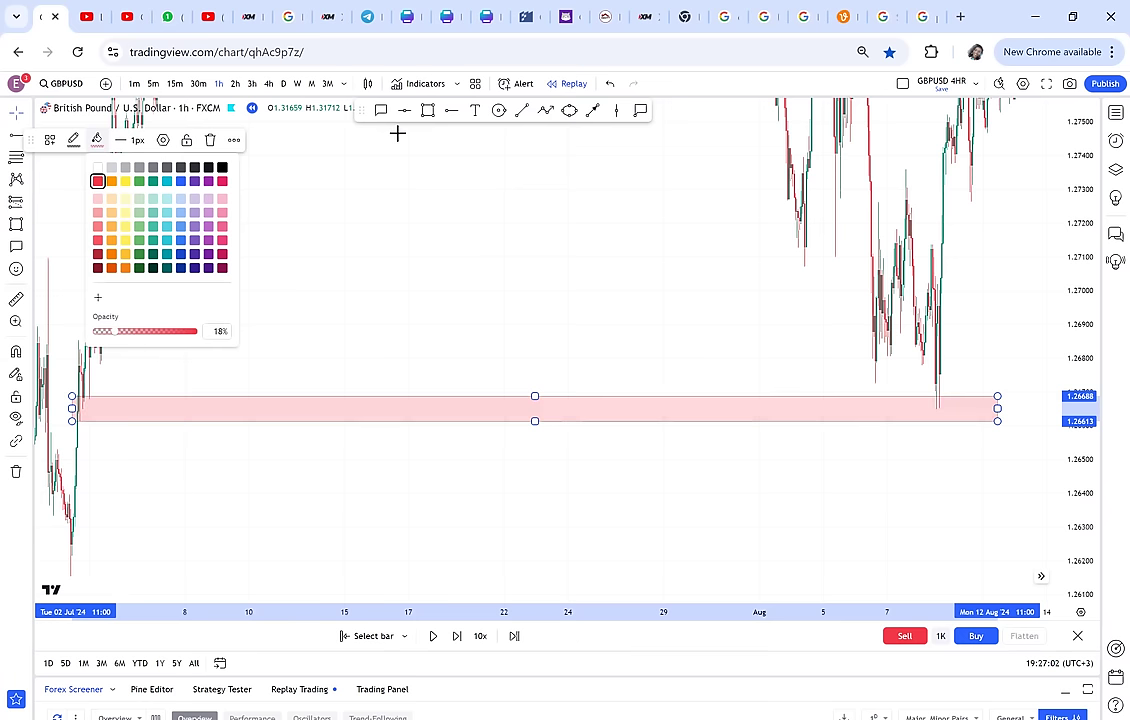
Draw circles around the early July candles at the zone's start and the 8 August wick that reaches the zone.
left_click(497, 112)
left_click(82, 407)
left_click(97, 420)
left_click(495, 113)
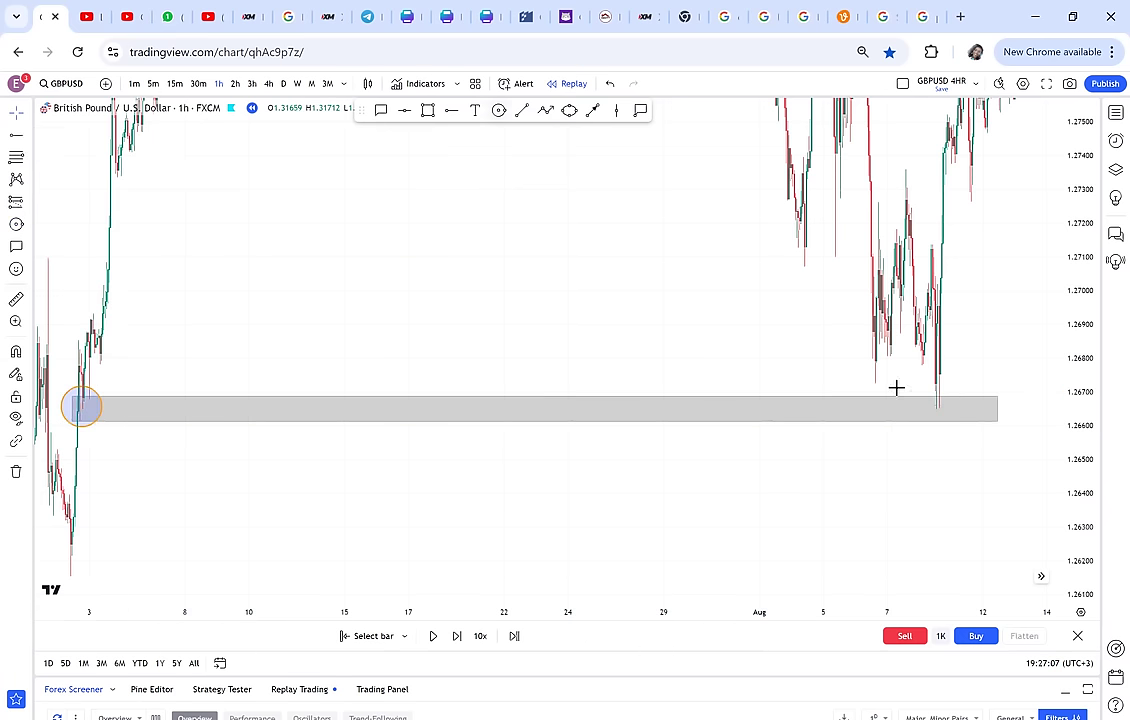
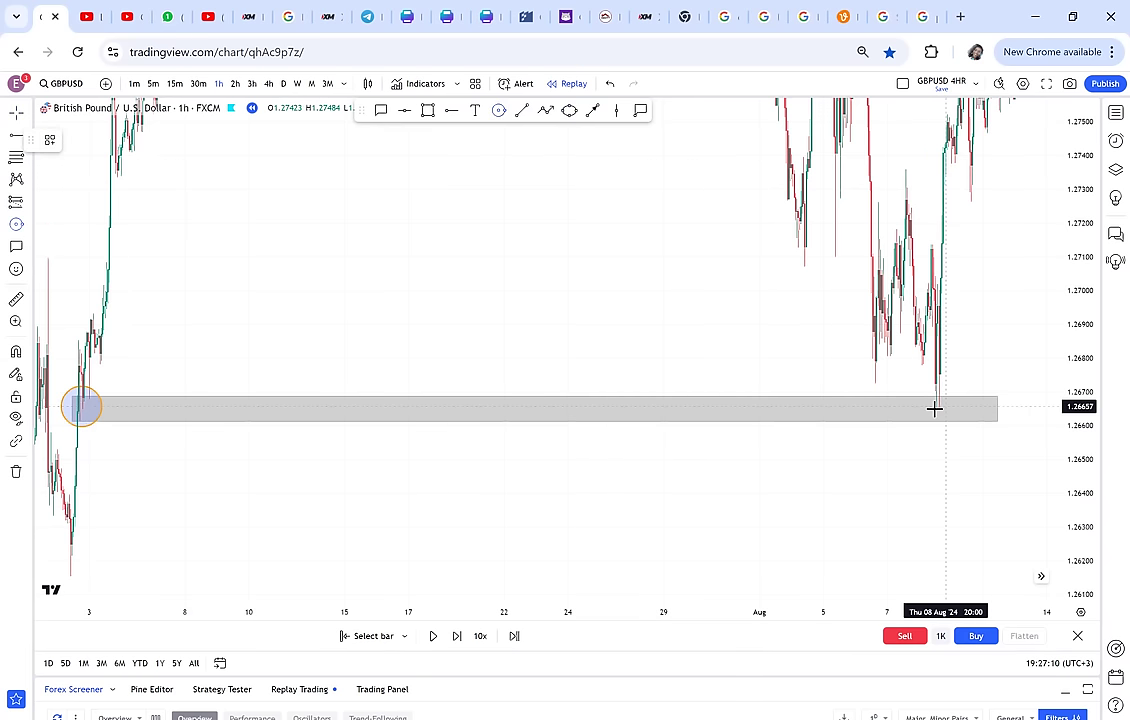
left_click(946, 430)
Examine the circled July and August candles along the grey zone on the 1-hour timeframe and on the 4-hour timeframe.
left_click_drag(294, 327, 760, 341)
scroll(587, 411, "up", 6)
left_click_drag(152, 327, 259, 354)
scroll(523, 388, "up", 2)
left_click_drag(758, 323, 162, 322)
left_click_drag(850, 342, 501, 344)
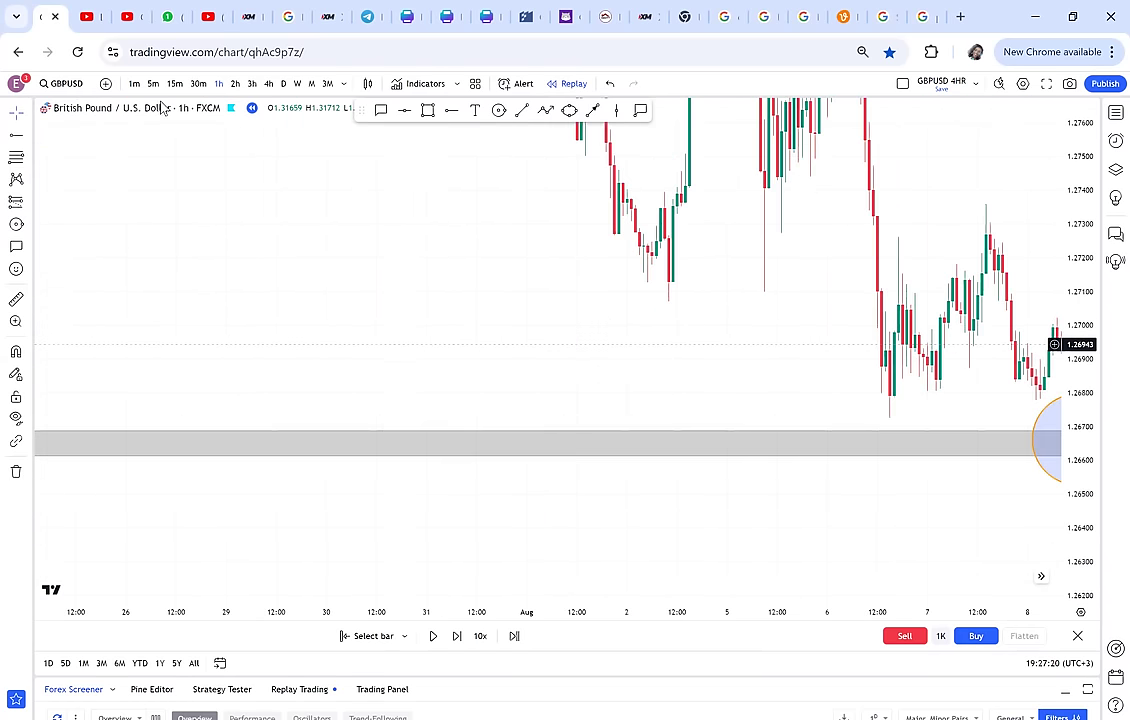
left_click(268, 84)
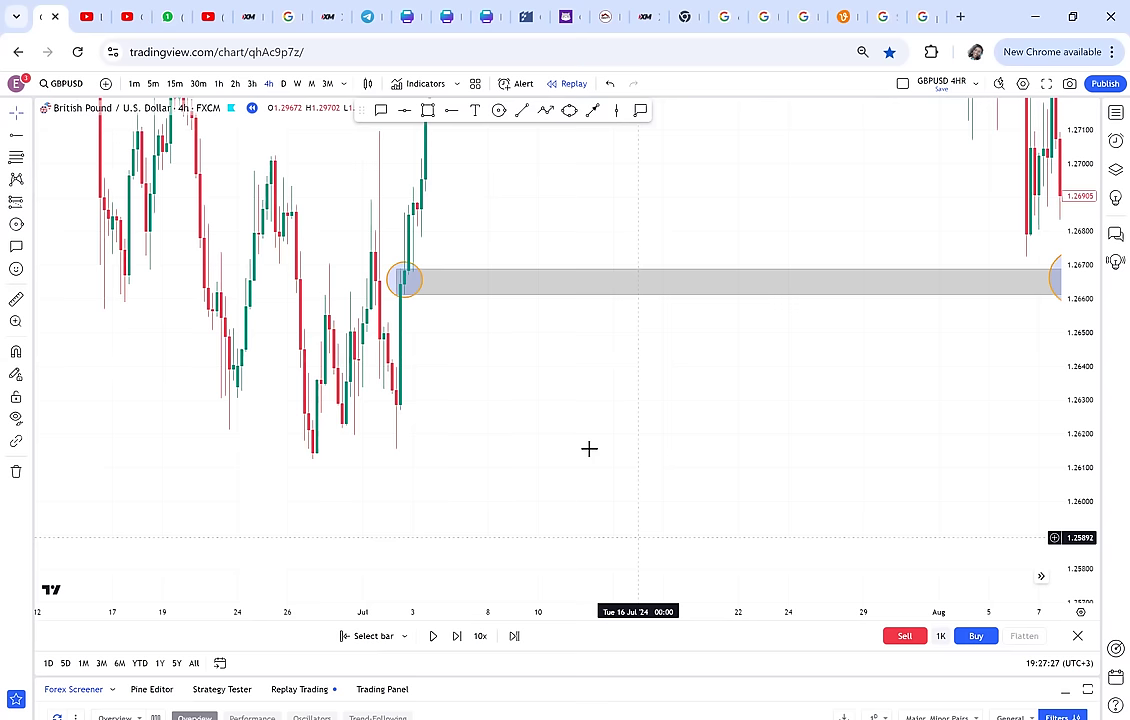
scroll(716, 340, "up", 3)
mouse_move(716, 340)
left_mouse_down()
mouse_move(325, 333)
mouse_move(709, 345)
left_mouse_up()
left_click_drag(640, 361, 496, 350)
scroll(400, 104, "right", 3)
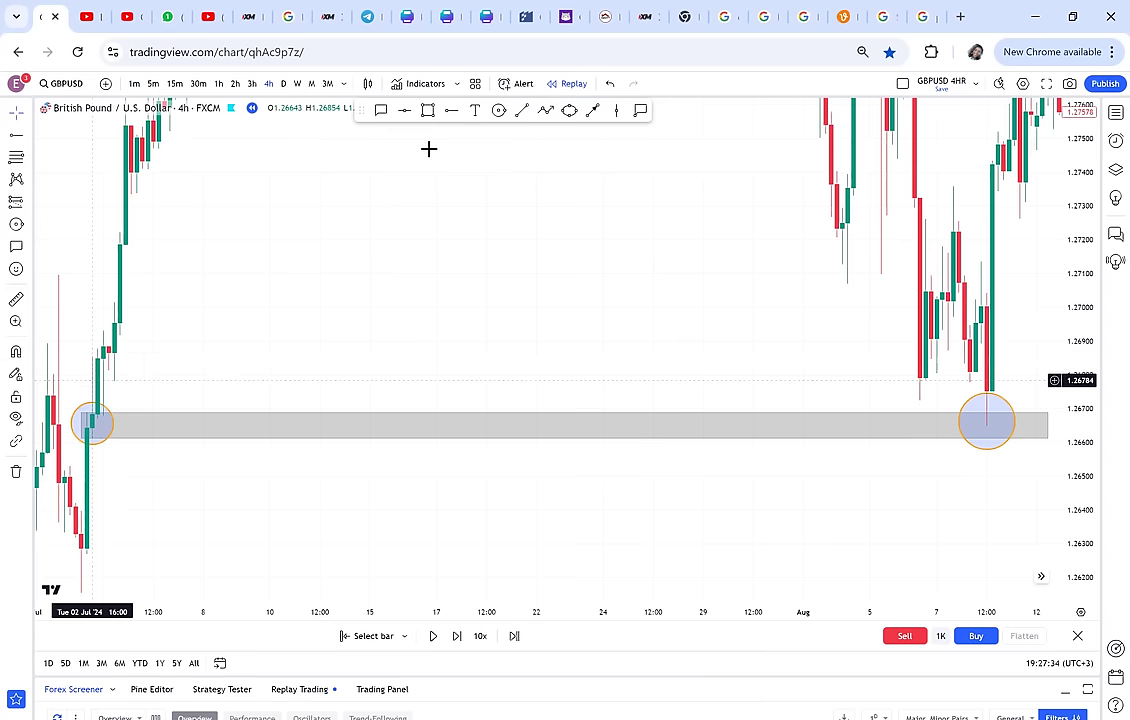
left_click(87, 379)
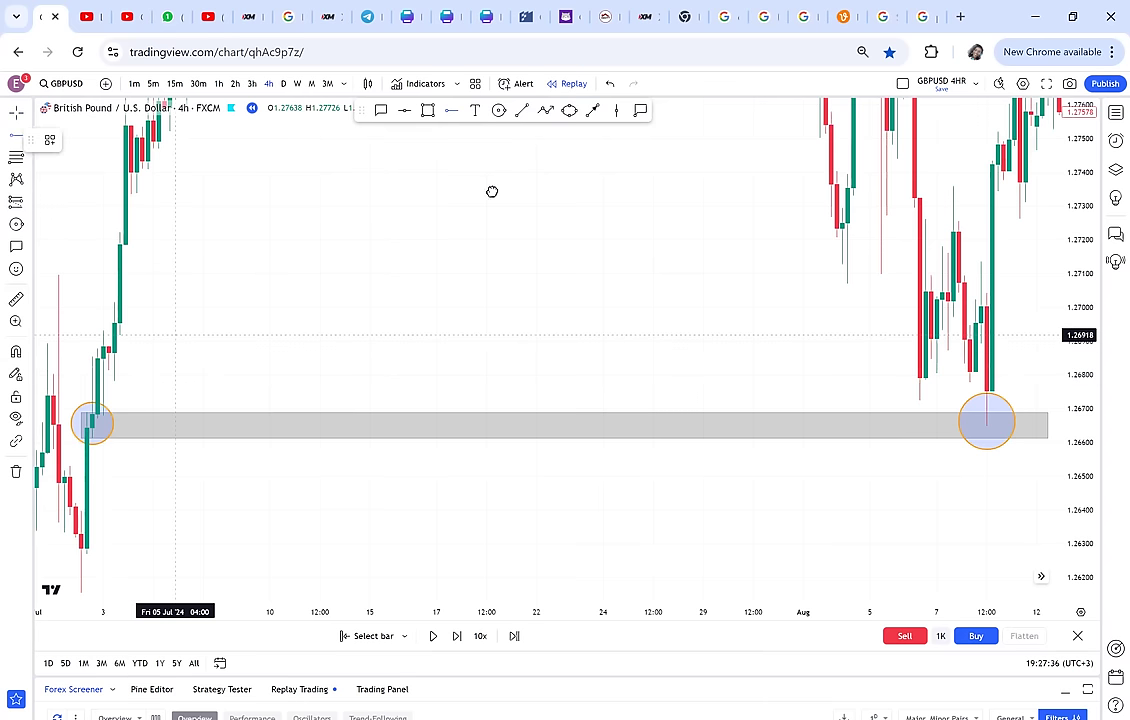
left_click_drag(230, 426, 356, 288)
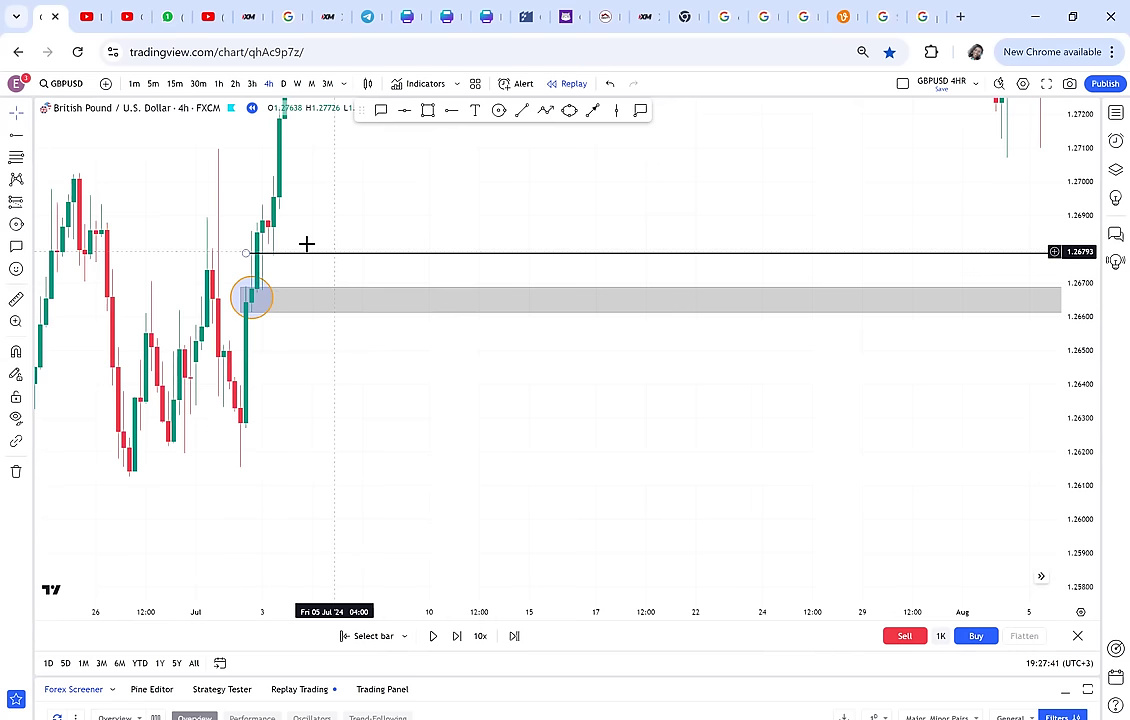
left_click(316, 254)
key("Delete")
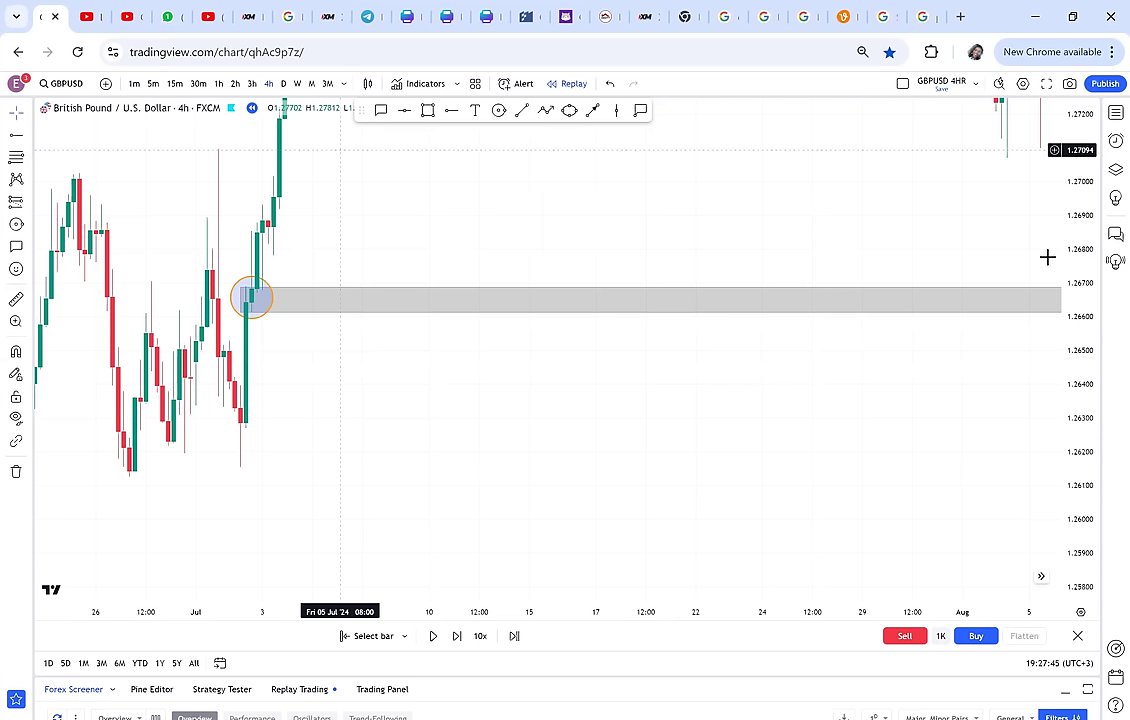
Return to the daily timeframe and review the grey zone, the horizontal rays and the August rally together.
left_click_drag(1080, 228, 1024, 500)
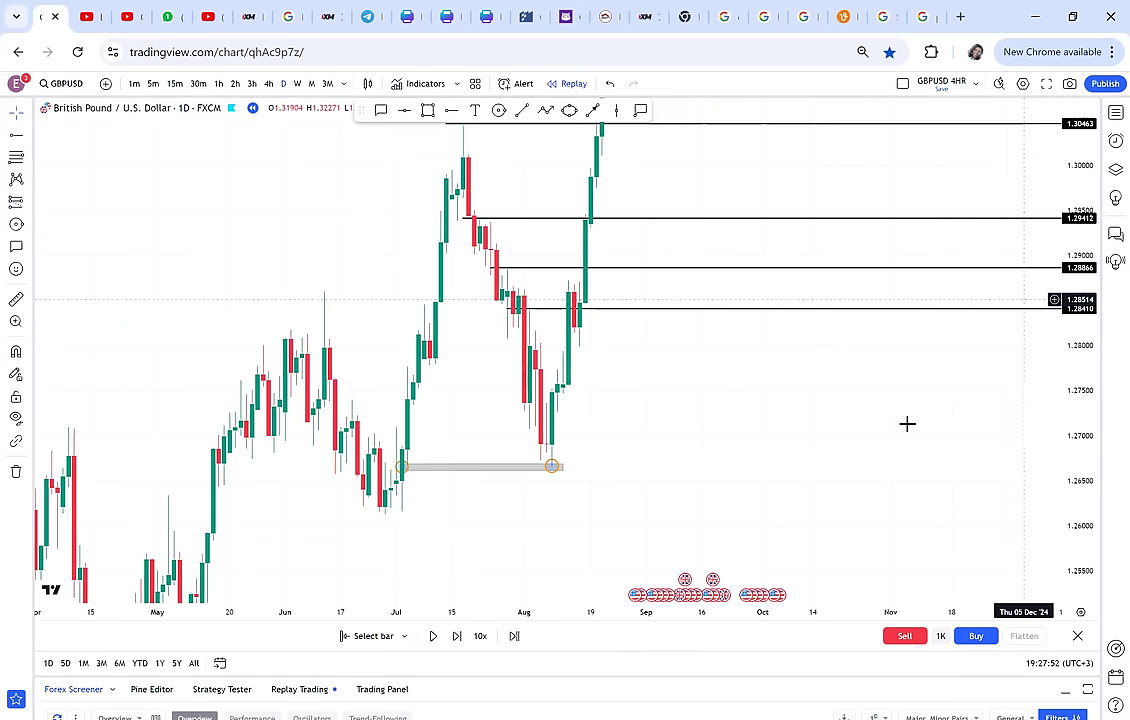
left_click_drag(849, 452, 885, 328)
scroll(870, 459, "down", 2)
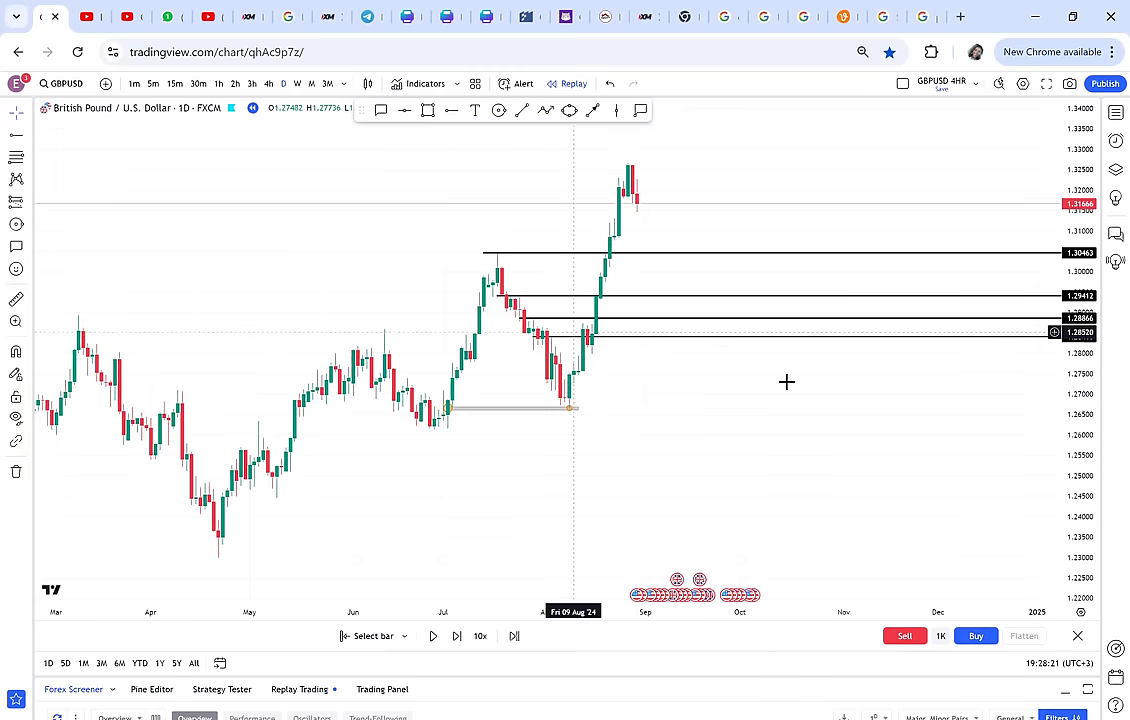
left_click_drag(1075, 507, 1058, 430)
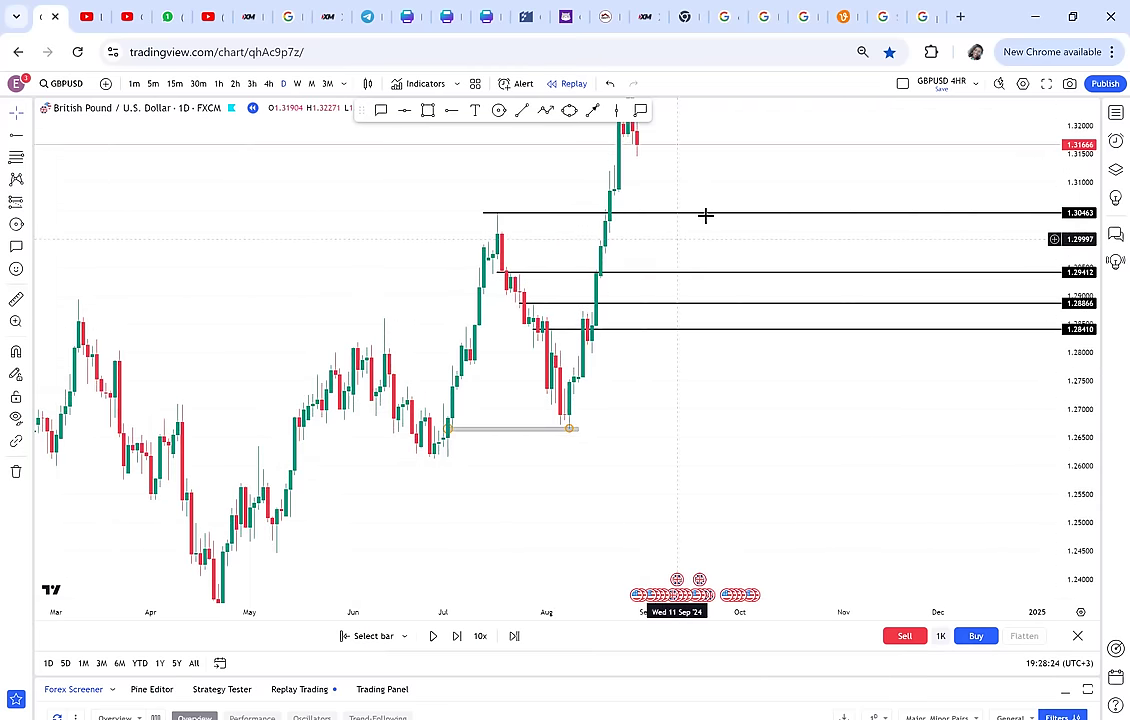
left_click_drag(704, 215, 694, 268)
left_click_drag(521, 467, 478, 483)
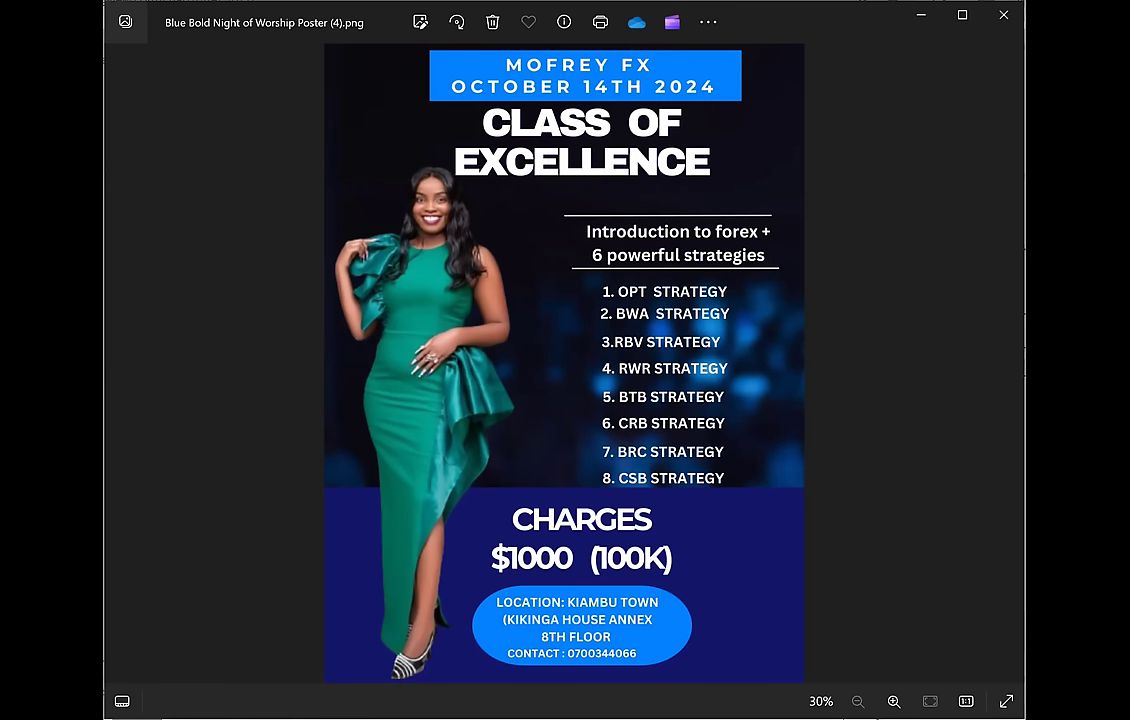
In the image viewer, page forward from the Class of Excellence poster to the Zoom Forex Trading Webinar poster.
key("Right")
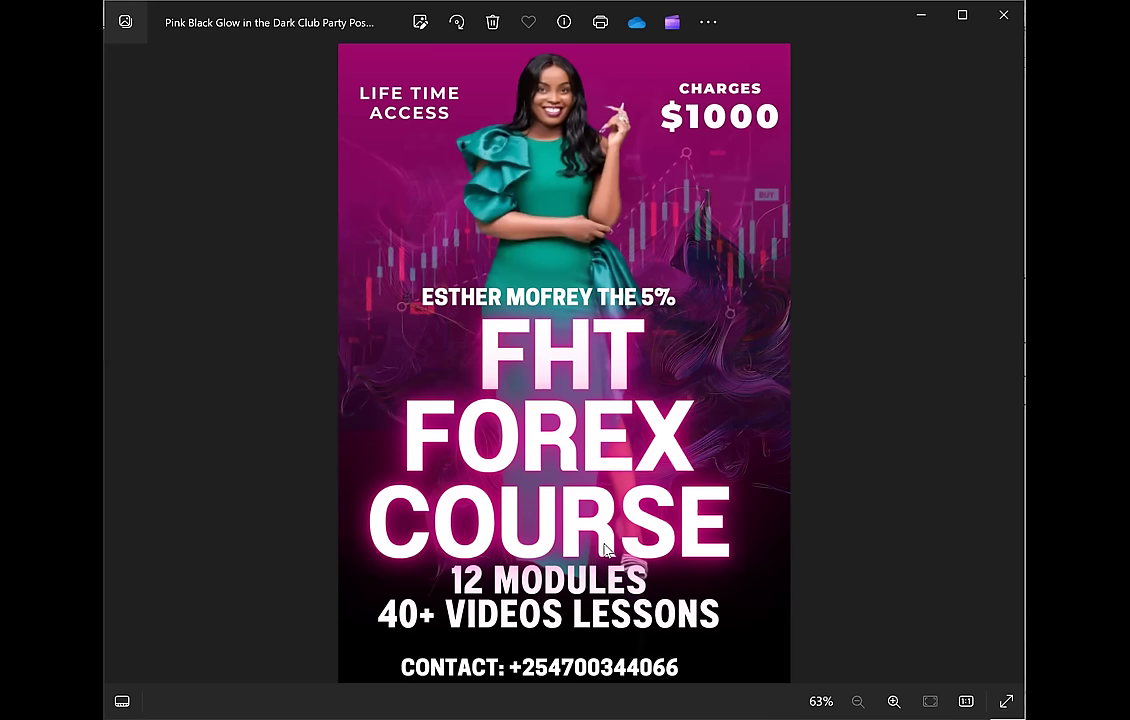
key("Right")
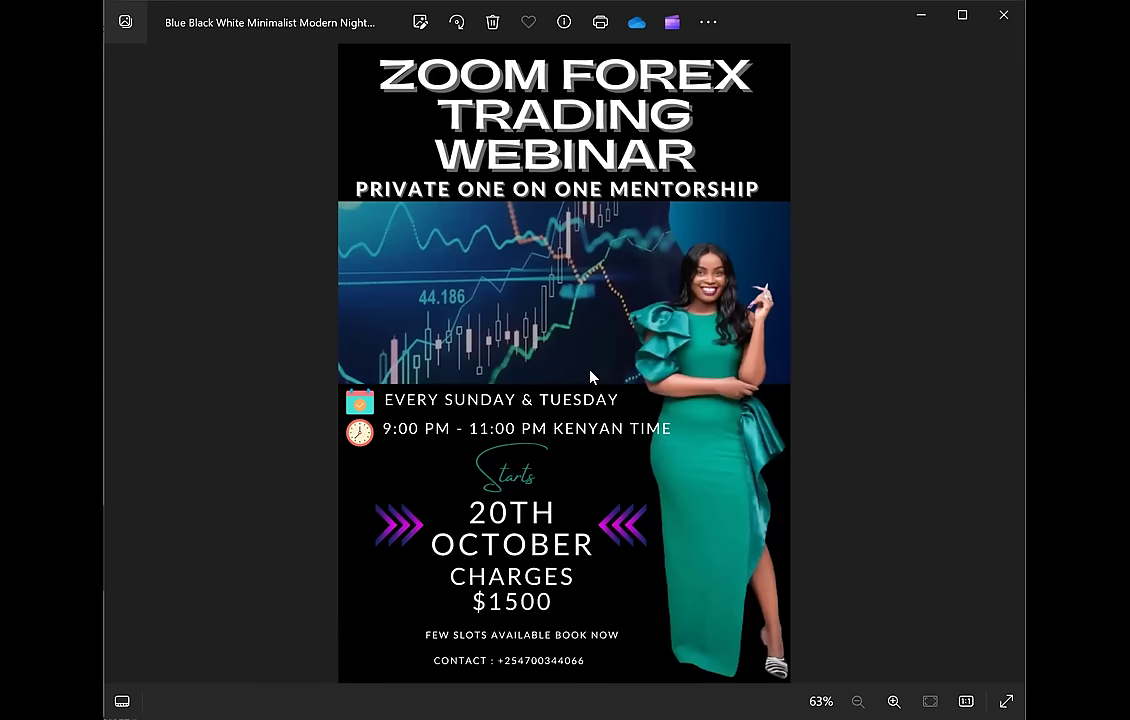